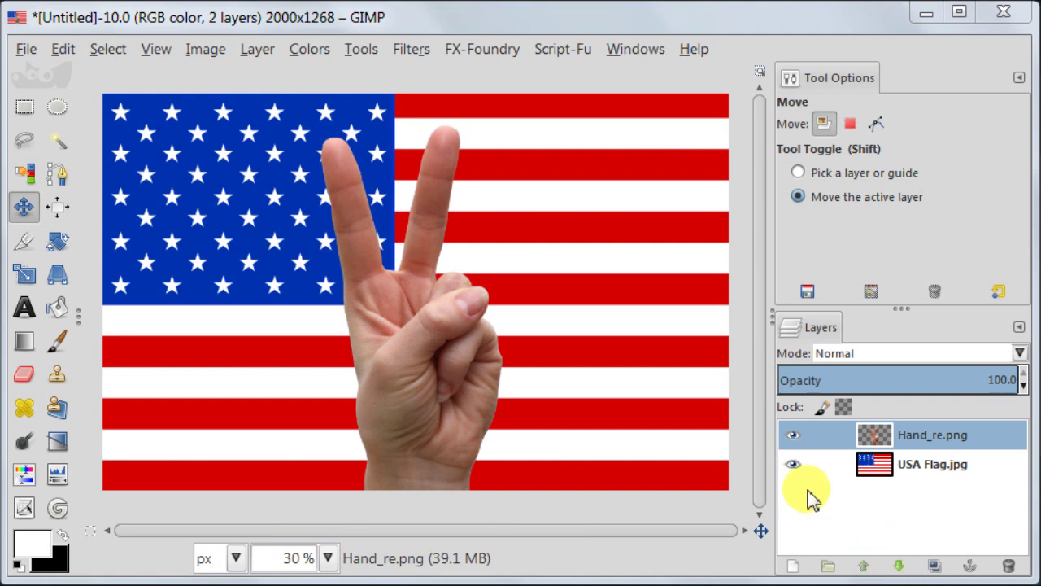
# Step: Hide the USA Flag.jpg layer so only the cut-out hand on transparency shows
pyautogui.click(792, 464)
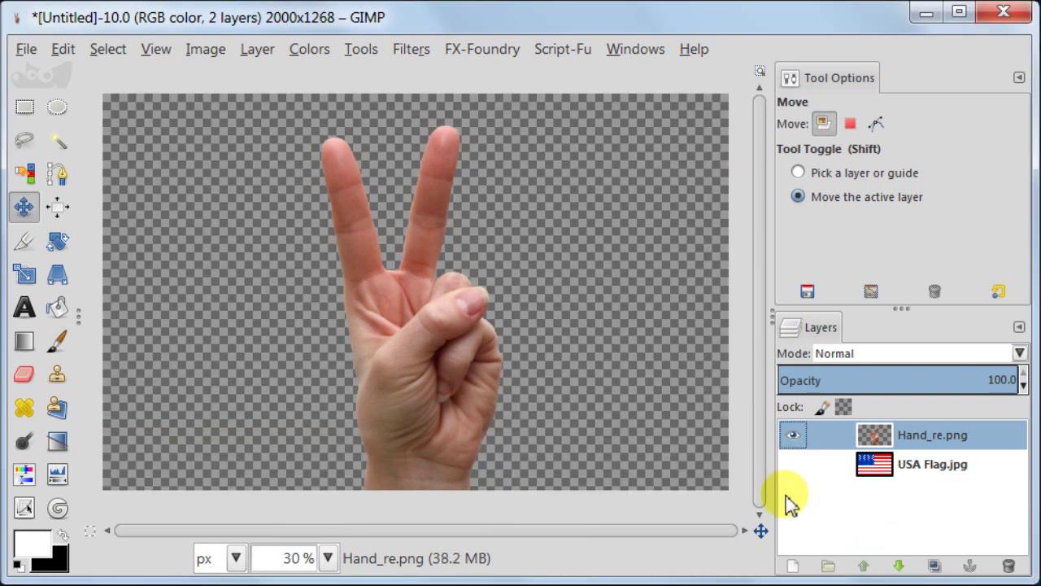
pyautogui.click(327, 558)
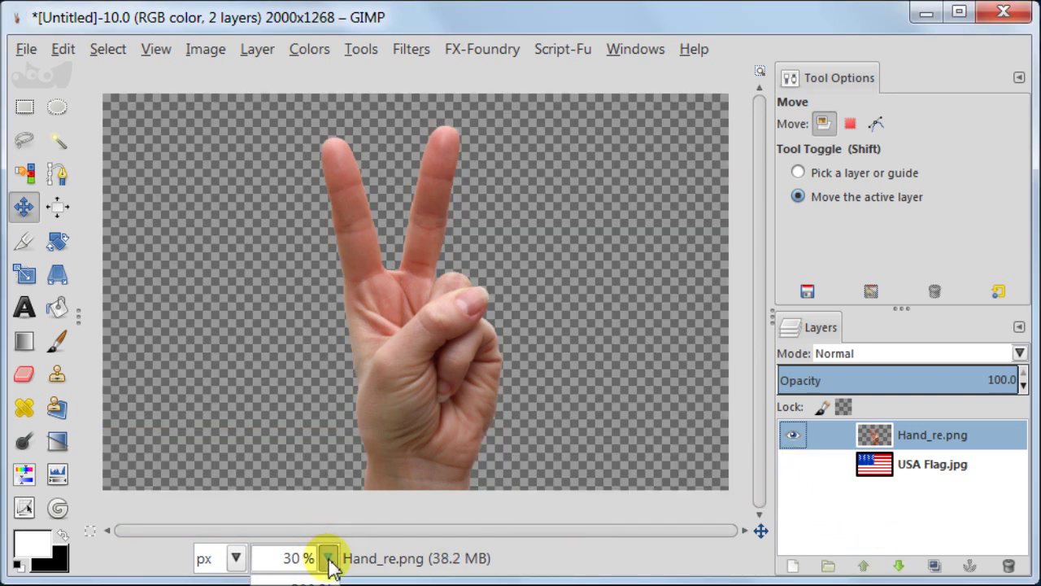
pyautogui.click(289, 579)
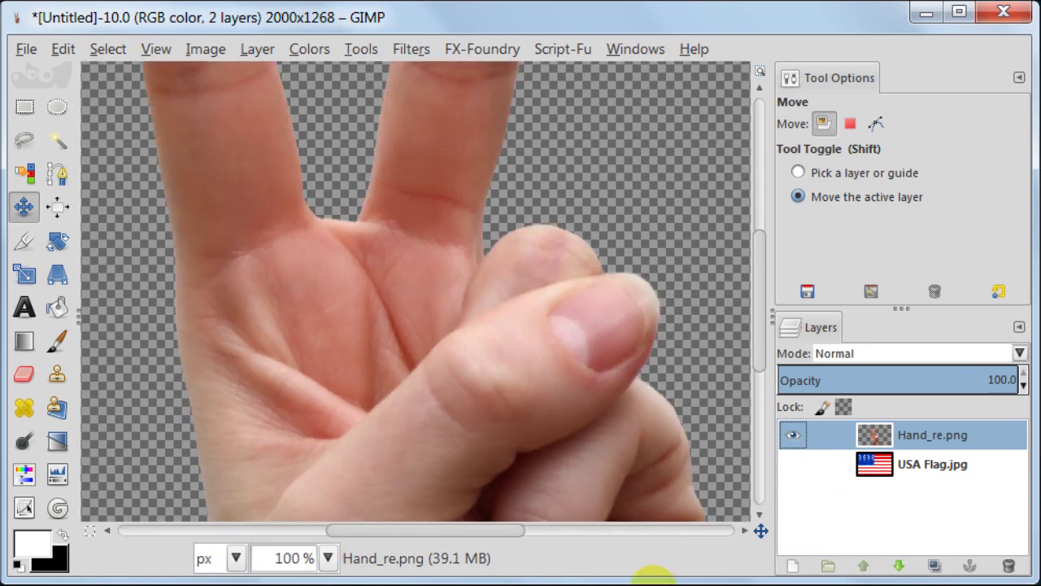
pyautogui.moveTo(759, 350); pyautogui.dragTo(787, 242)
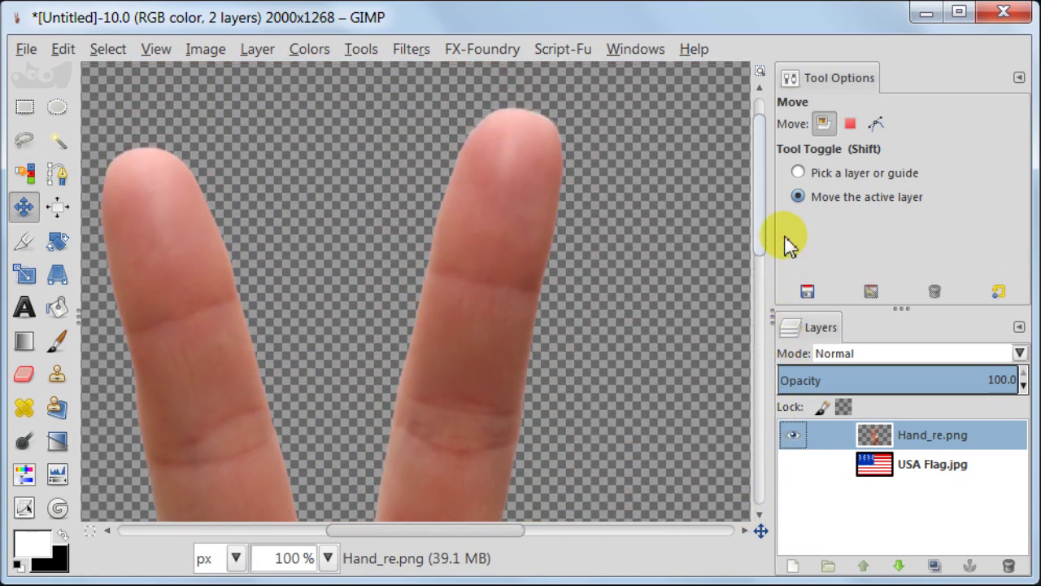
pyautogui.click(327, 558)
pyautogui.click(293, 582)
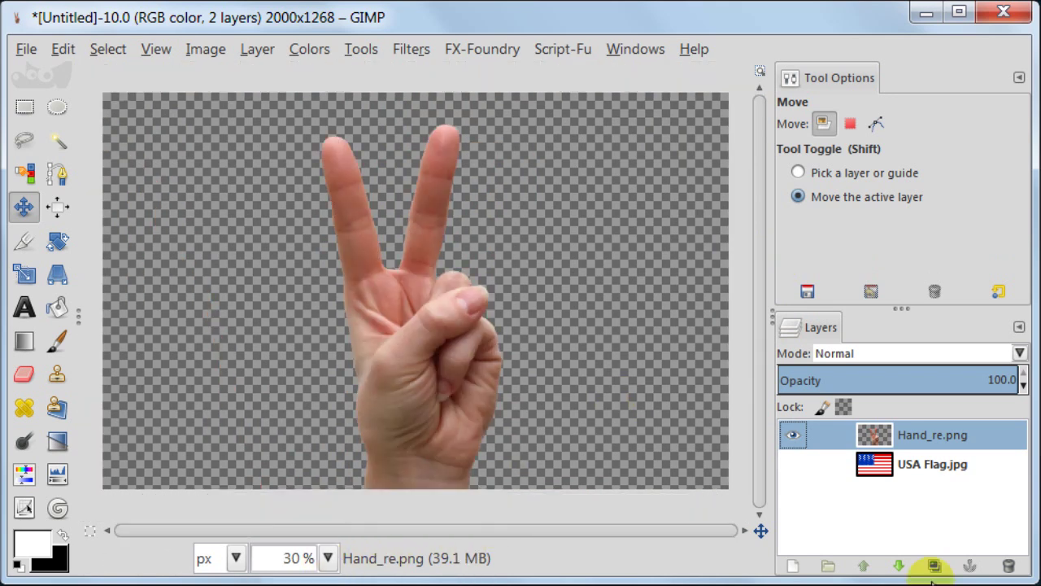
pyautogui.click(793, 463)
pyautogui.click(793, 435)
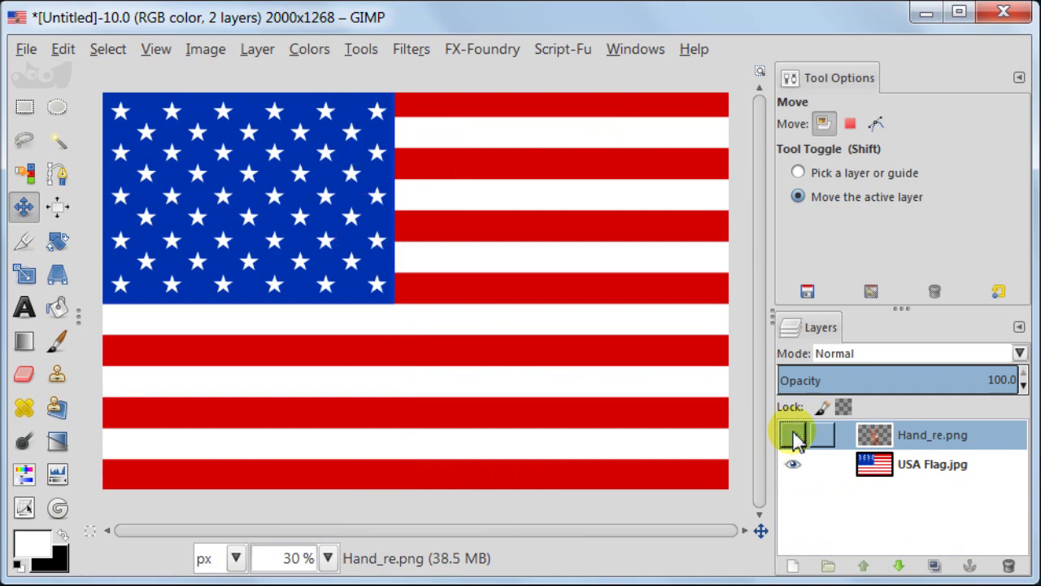
pyautogui.click(793, 436)
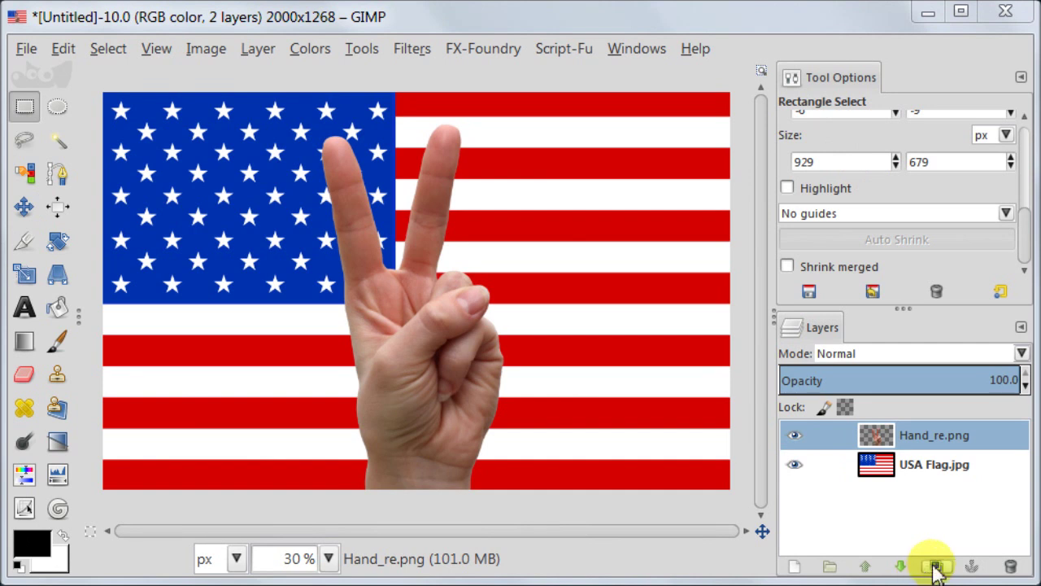
pyautogui.click(935, 567)
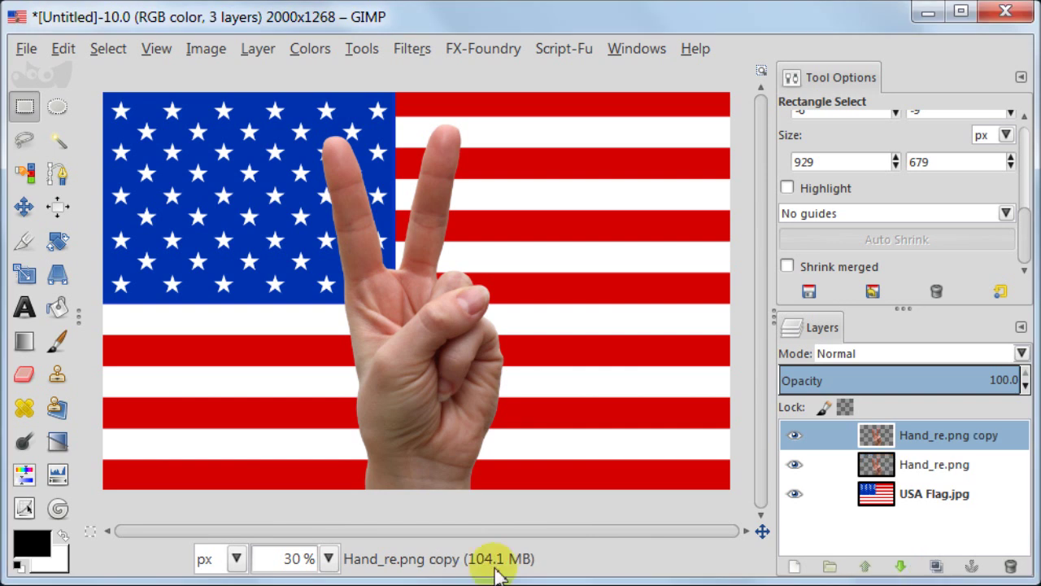
# Step: Desaturate the Hand_re.png copy layer by Lightness so the hand turns grey
pyautogui.click(57, 441)
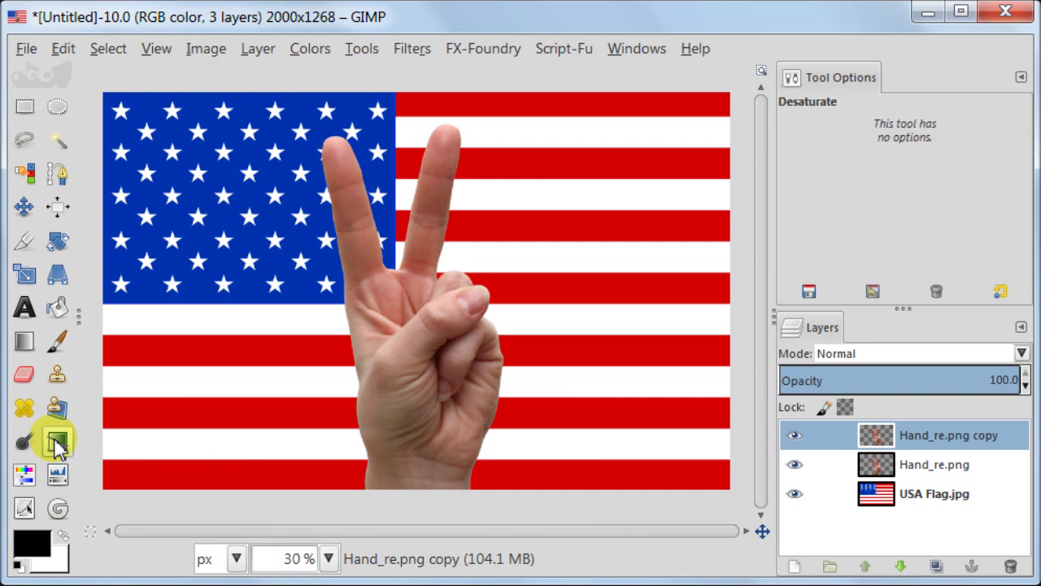
pyautogui.click(466, 314)
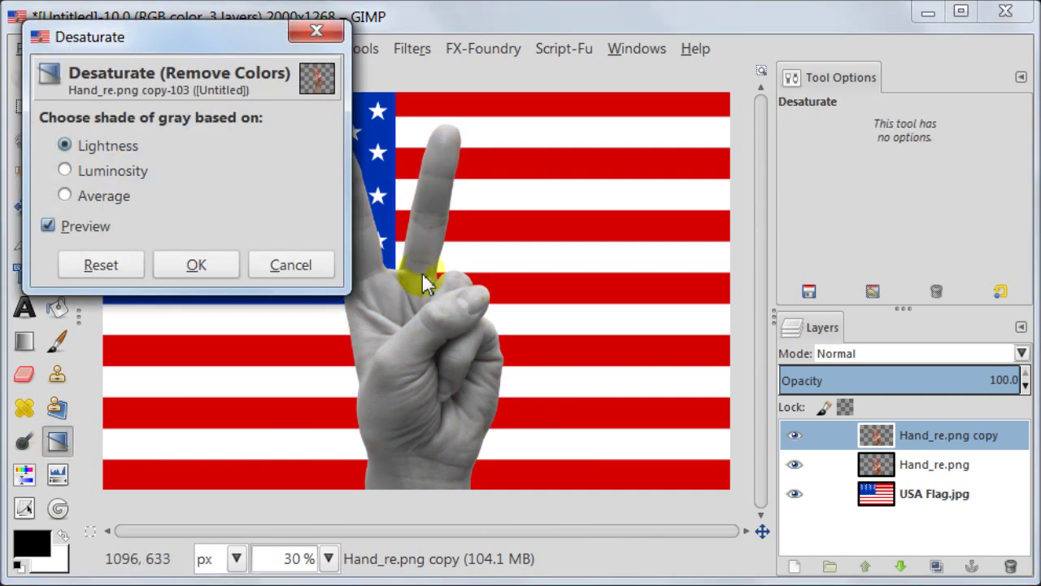
pyautogui.moveTo(216, 33); pyautogui.dragTo(767, 51)
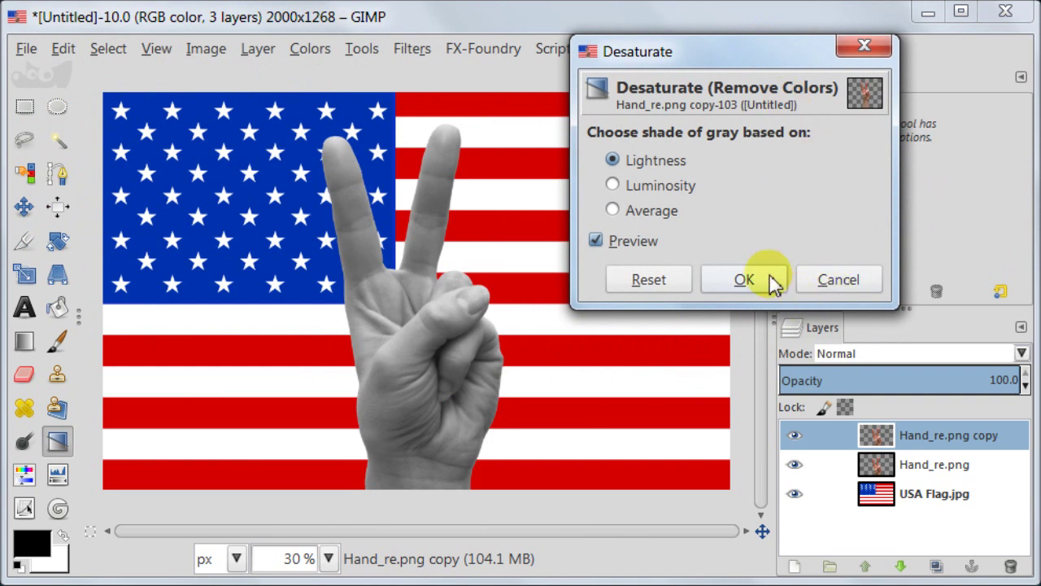
pyautogui.click(743, 280)
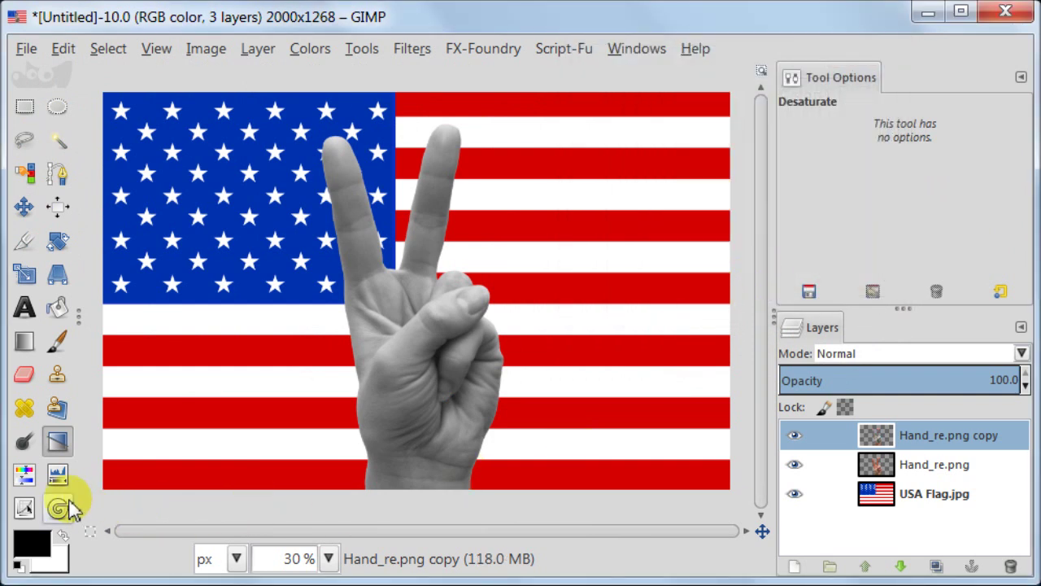
pyautogui.click(57, 476)
# Step: Apply Levels to the grey hand copy with input black 52, gamma 0.73, white 205
pyautogui.click(529, 385)
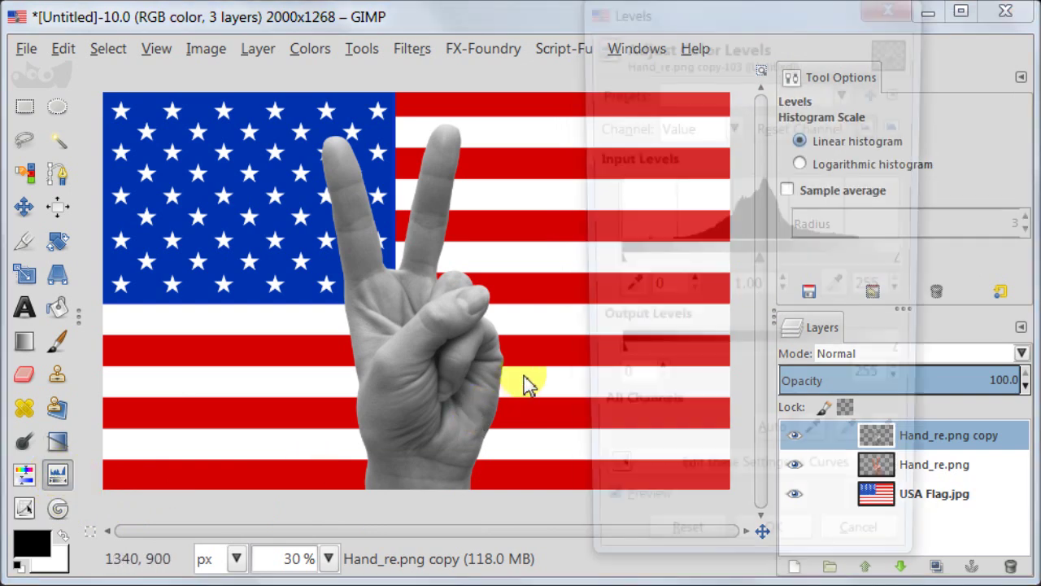
pyautogui.moveTo(616, 264); pyautogui.dragTo(634, 265)
pyautogui.moveTo(771, 264); pyautogui.dragTo(785, 266)
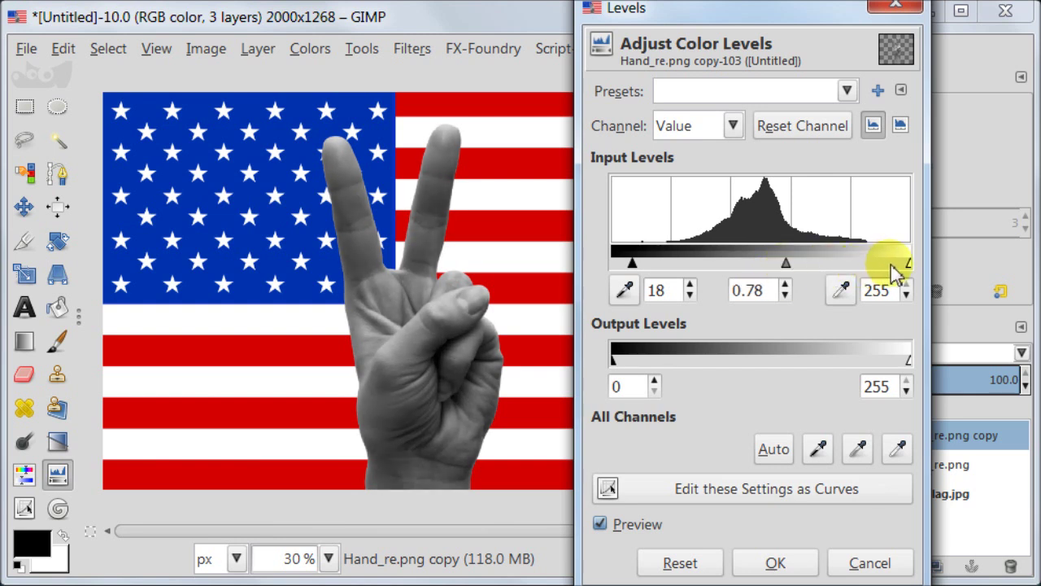
pyautogui.moveTo(906, 272); pyautogui.dragTo(879, 272)
pyautogui.moveTo(632, 263); pyautogui.dragTo(662, 270)
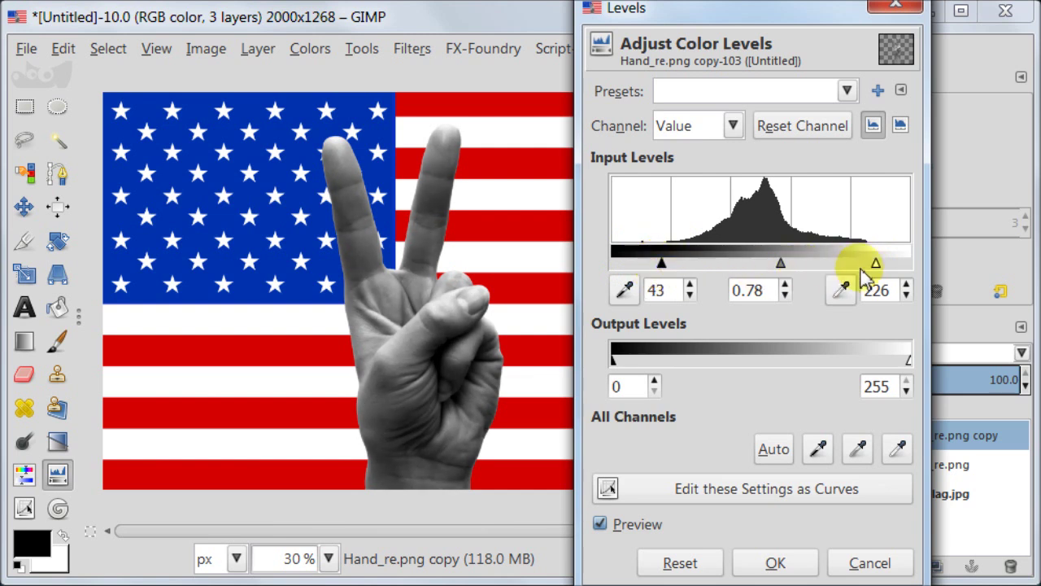
pyautogui.moveTo(876, 265); pyautogui.dragTo(854, 271)
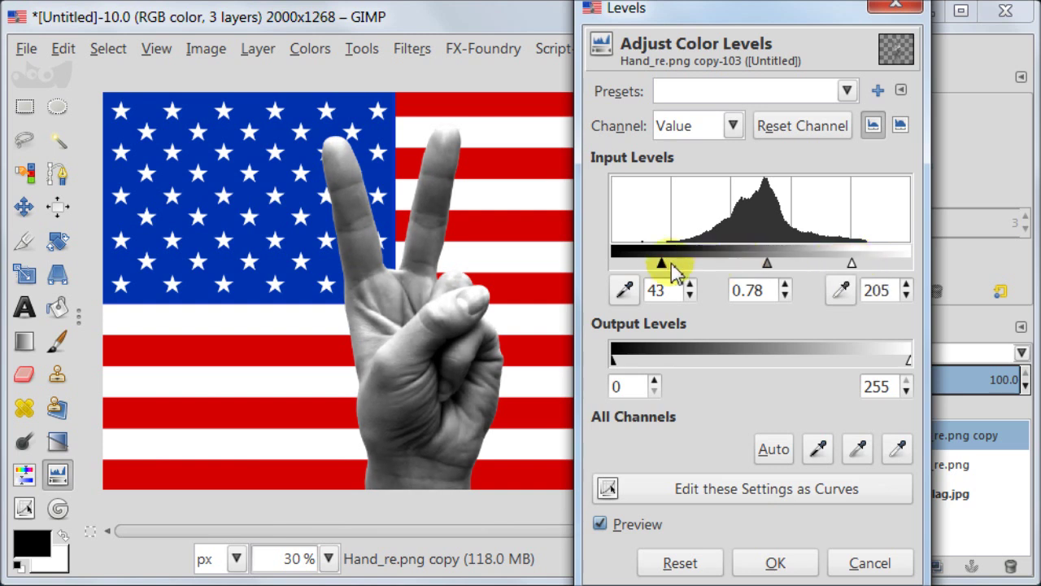
pyautogui.moveTo(660, 265); pyautogui.dragTo(673, 265)
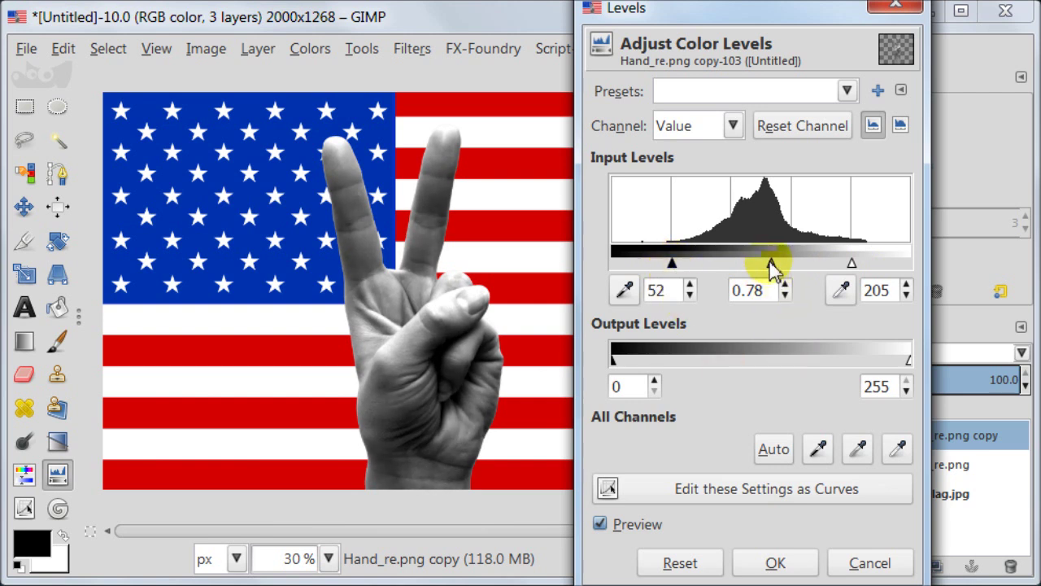
pyautogui.moveTo(769, 264); pyautogui.dragTo(774, 265)
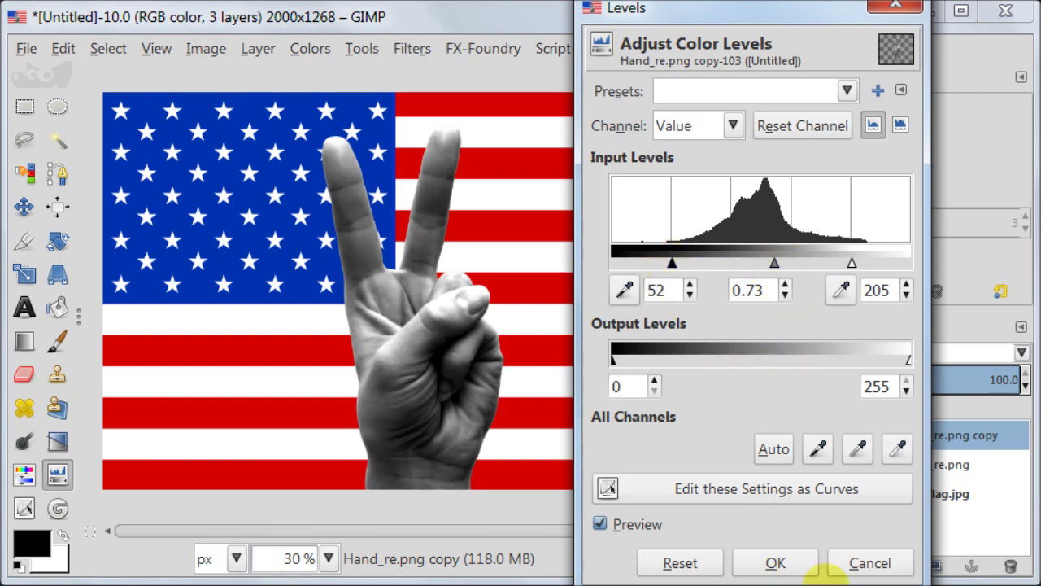
pyautogui.click(780, 562)
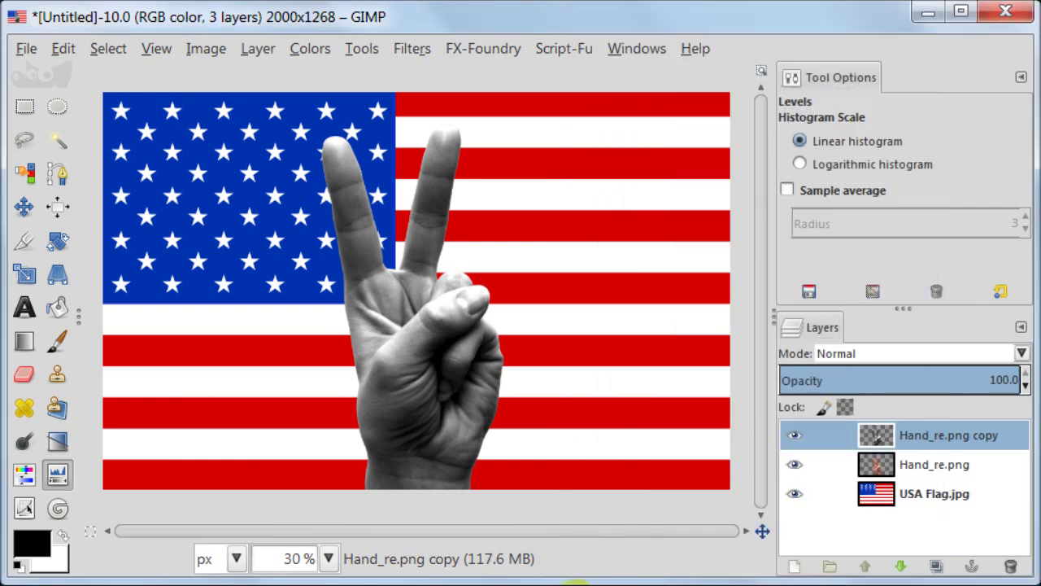
# Step: Apply a 5.0 px Gaussian Blur (RLE) to the grey Hand_re.png copy layer
pyautogui.click(414, 49)
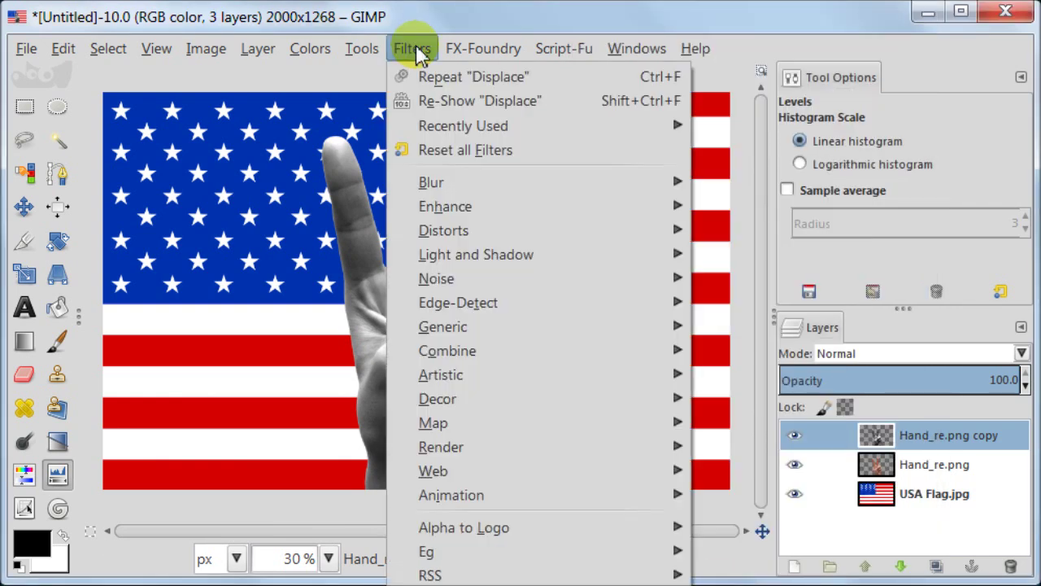
pyautogui.moveTo(421, 192)
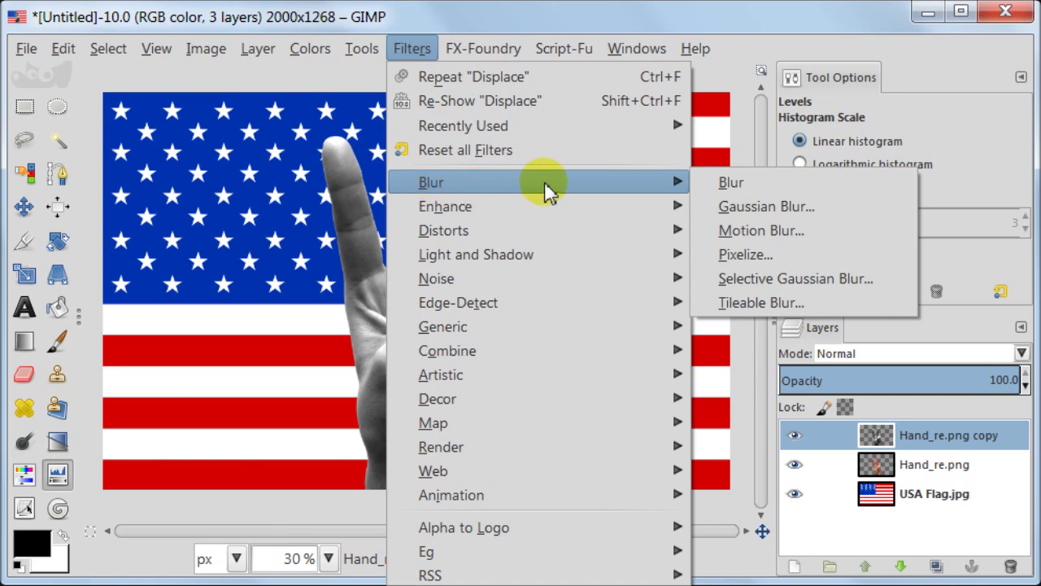
pyautogui.click(874, 204)
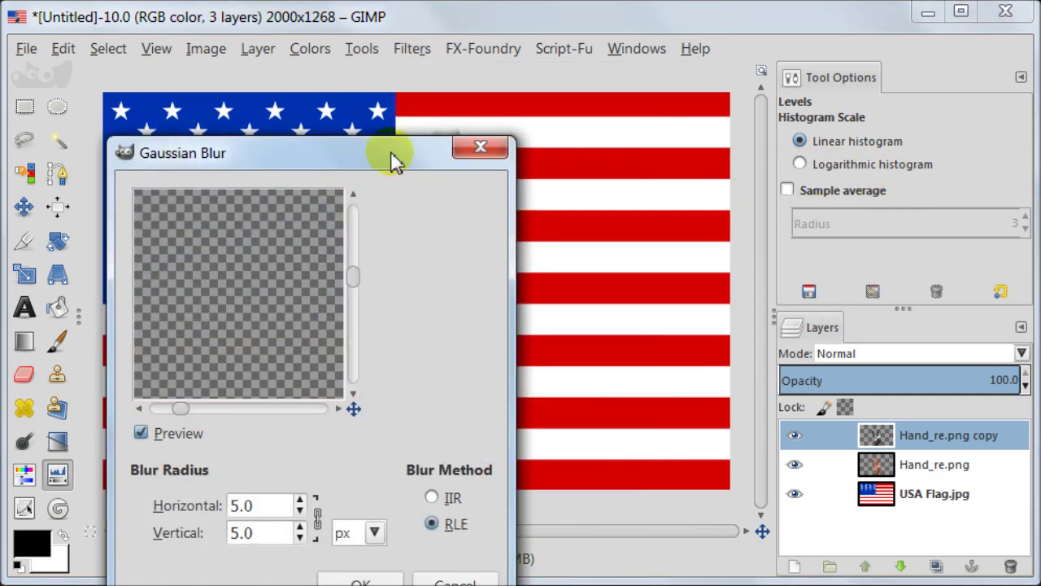
pyautogui.moveTo(391, 151); pyautogui.dragTo(388, 82)
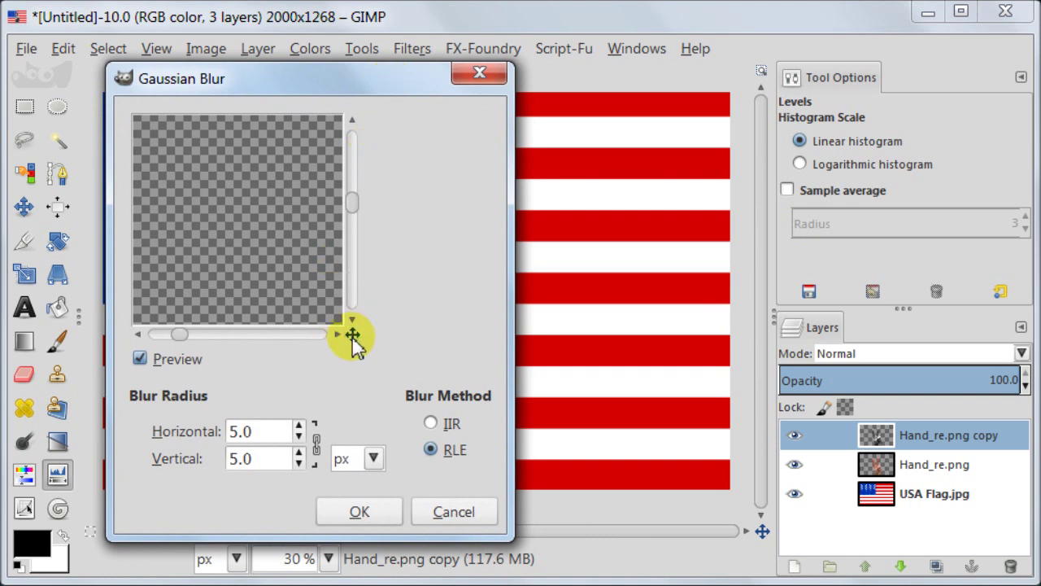
pyautogui.moveTo(352, 335); pyautogui.dragTo(386, 353)
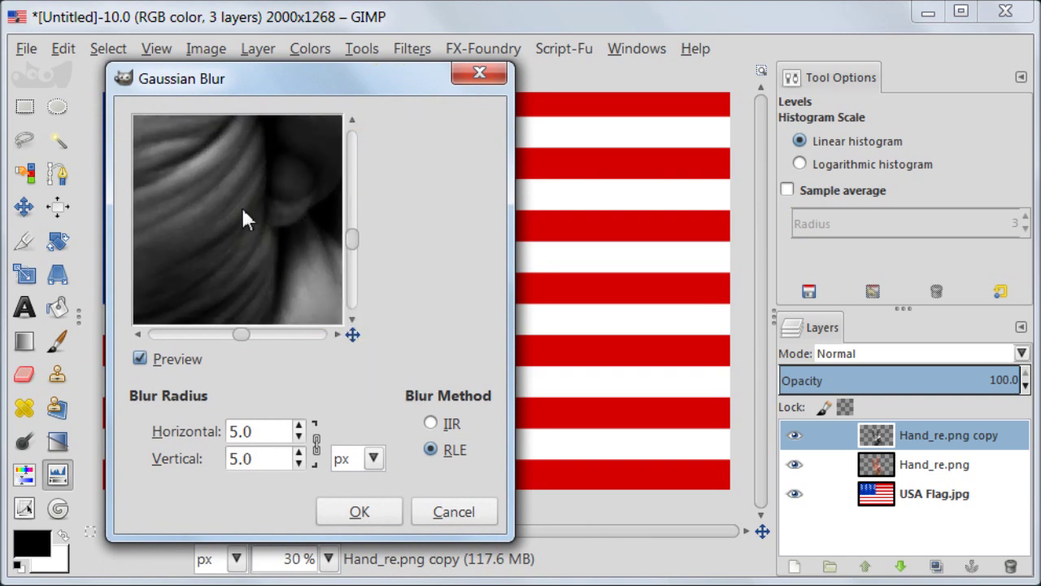
pyautogui.moveTo(242, 208); pyautogui.dragTo(301, 277)
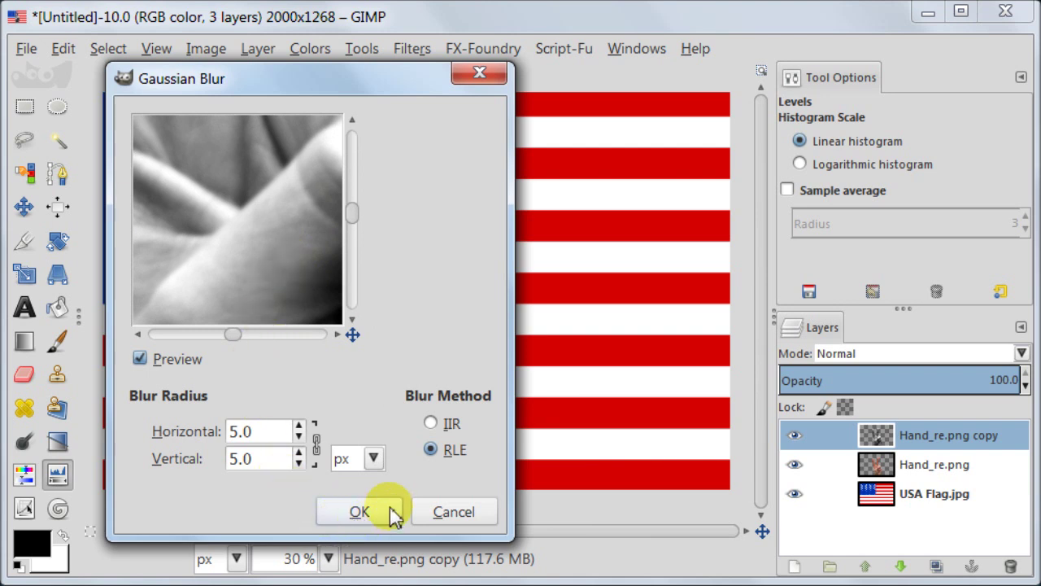
pyautogui.click(361, 511)
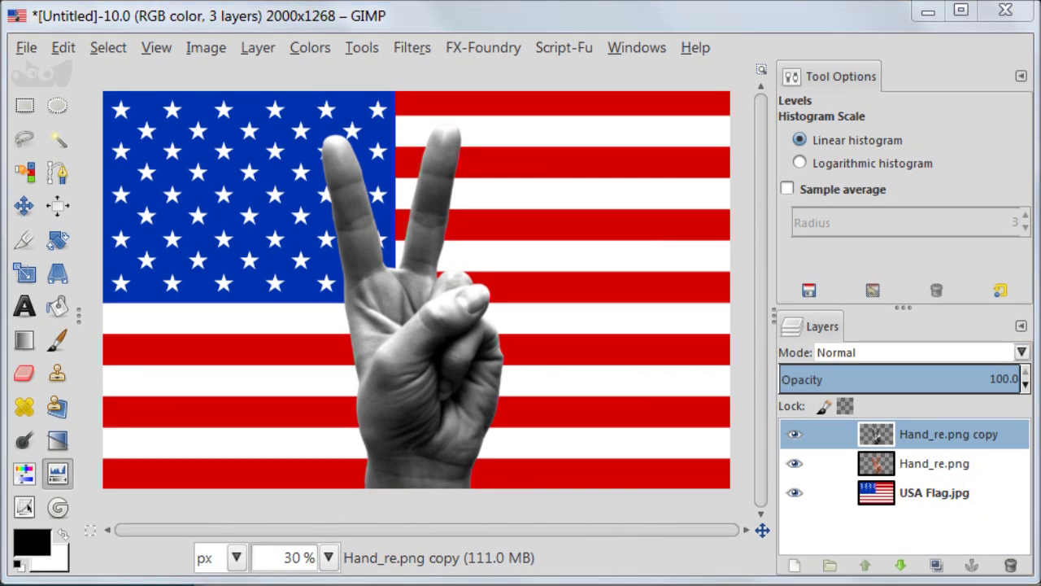
# Step: Duplicate the USA Flag.jpg layer and raise the copy above Hand_re.png
pyautogui.click(880, 504)
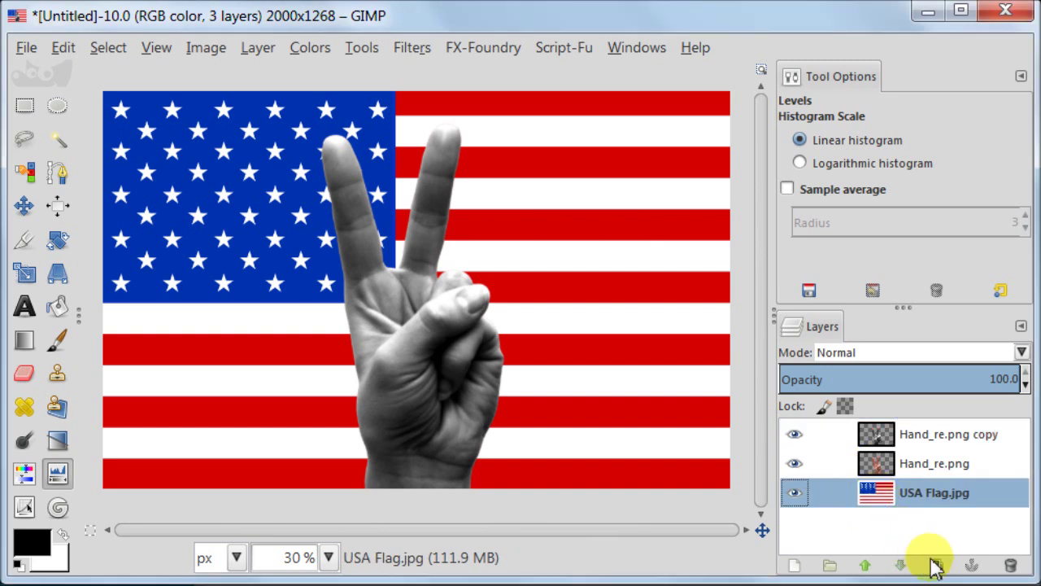
pyautogui.click(934, 566)
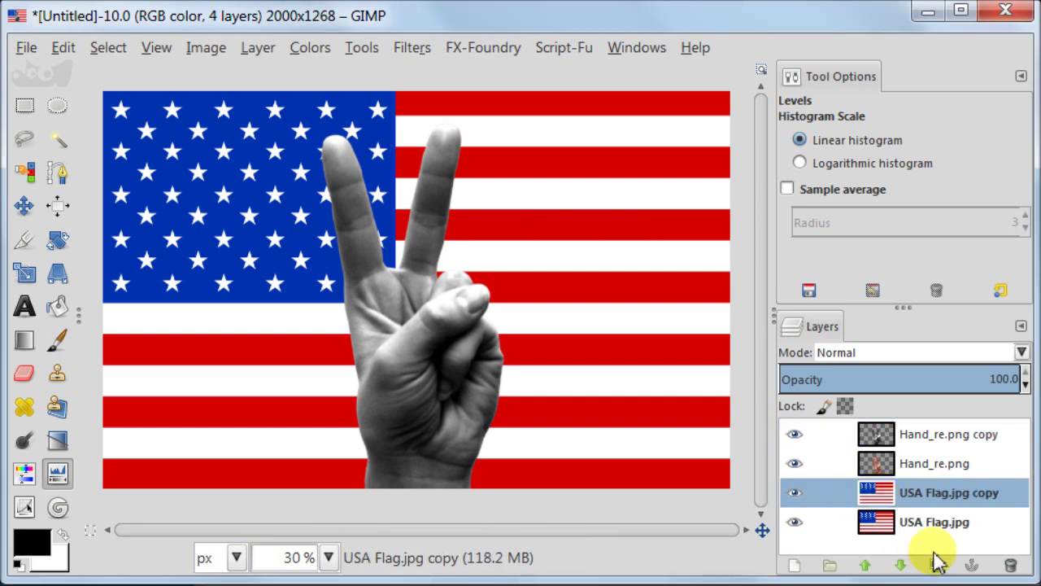
pyautogui.click(866, 567)
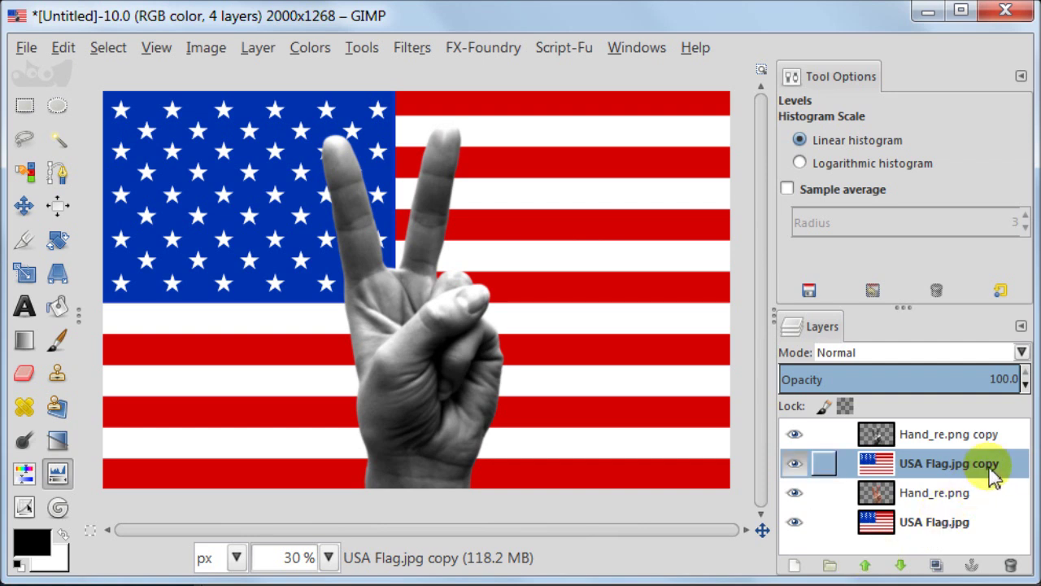
# Step: Resize the Hand_re.png copy layer to the image size and select the USA Flag.jpg copy
pyautogui.click(942, 439)
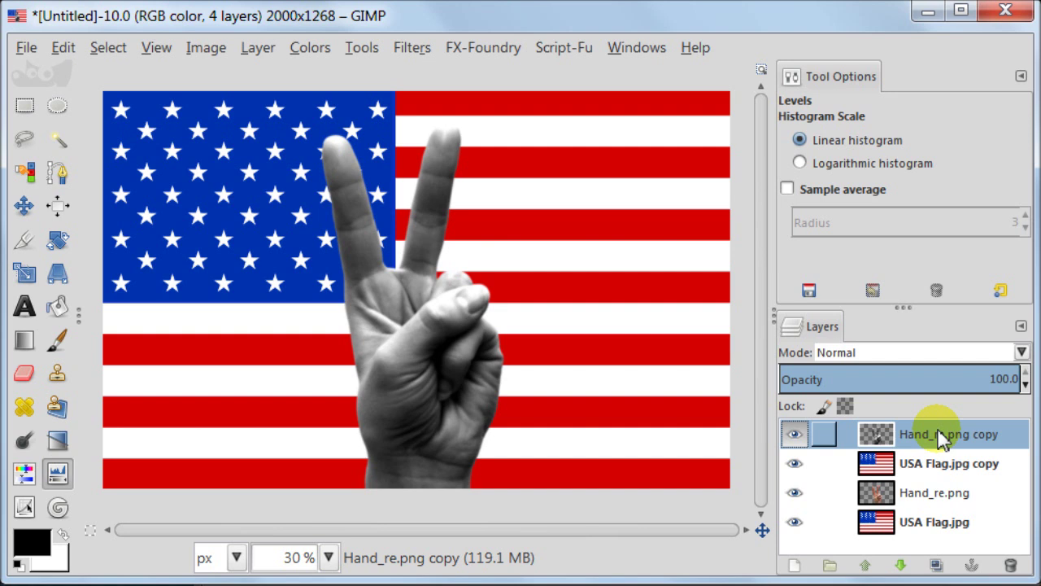
pyautogui.click(265, 51)
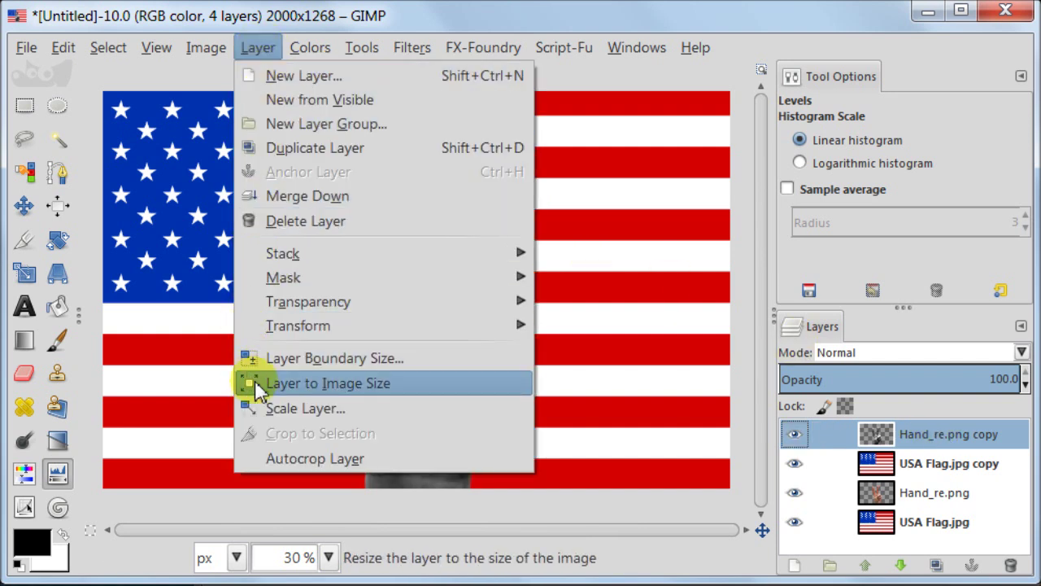
pyautogui.click(471, 384)
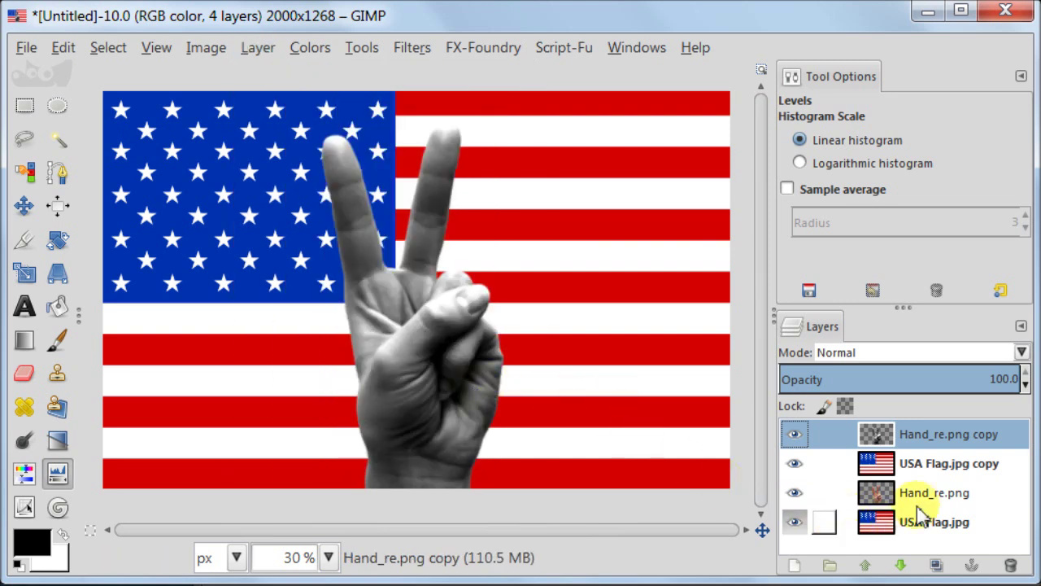
pyautogui.click(973, 473)
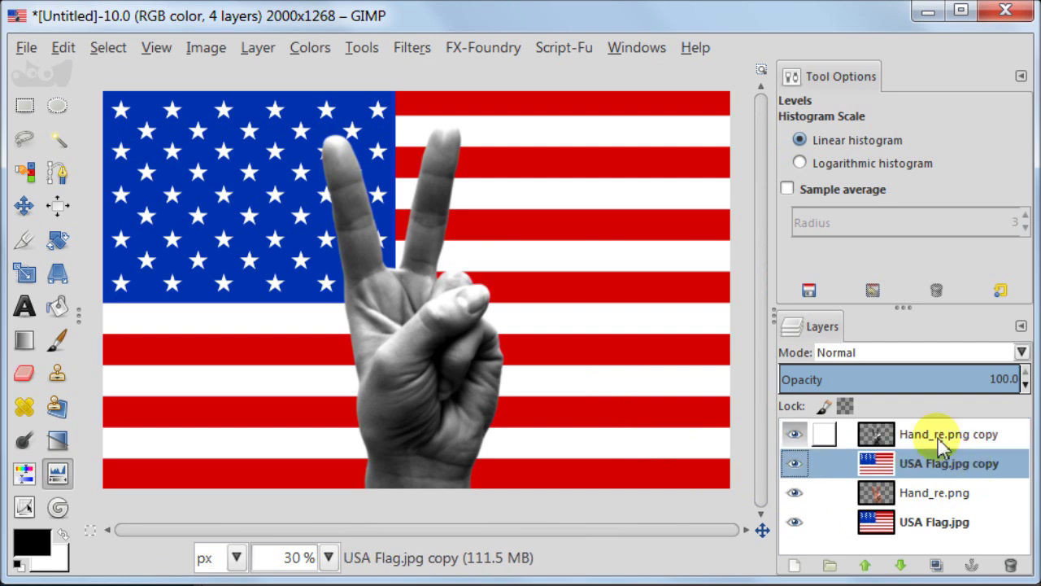
pyautogui.click(415, 49)
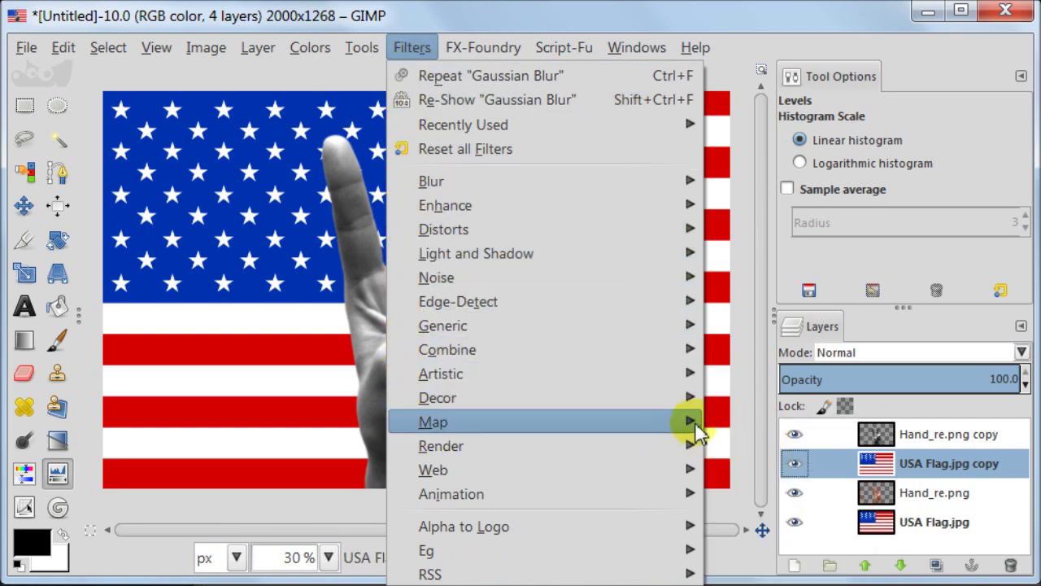
# Step: Displace the USA Flag.jpg copy by 13 in X and Y using the grey hand copy as map
pyautogui.moveTo(683, 422)
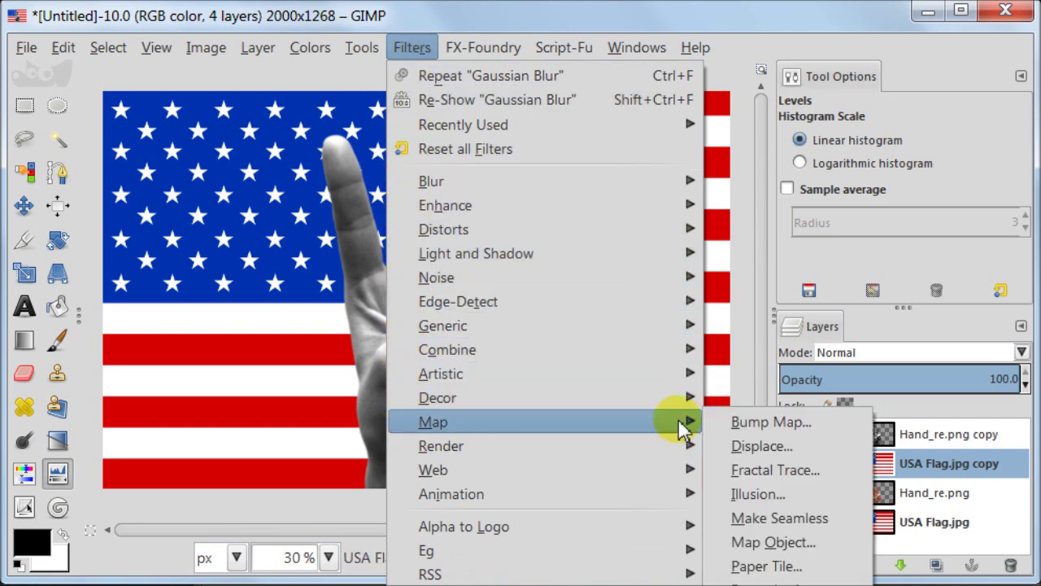
pyautogui.click(844, 446)
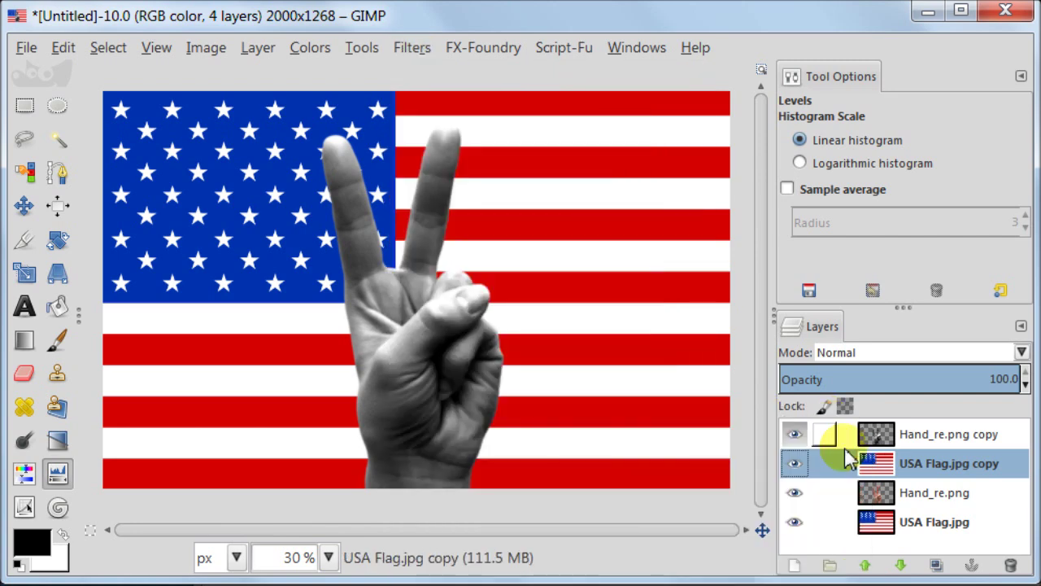
pyautogui.moveTo(307, 35); pyautogui.dragTo(404, 23)
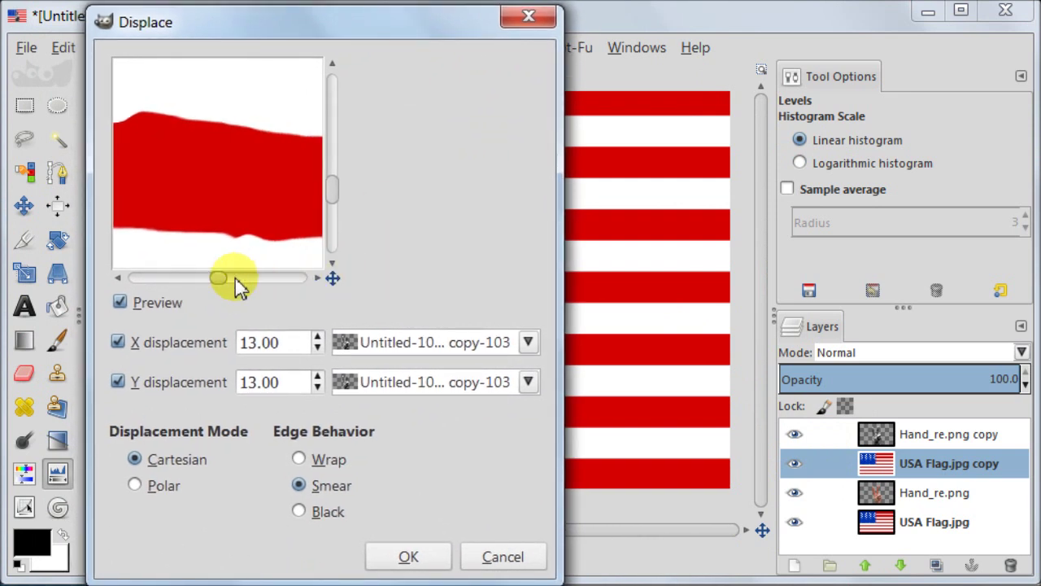
pyautogui.moveTo(220, 279); pyautogui.dragTo(169, 278)
pyautogui.moveTo(333, 278); pyautogui.dragTo(355, 262)
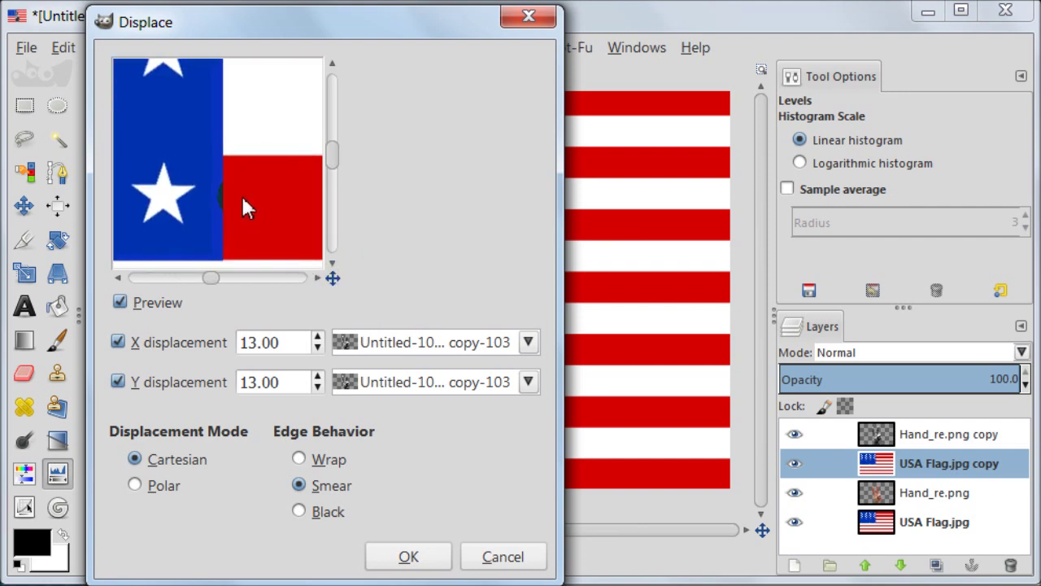
pyautogui.moveTo(242, 196); pyautogui.dragTo(167, 150)
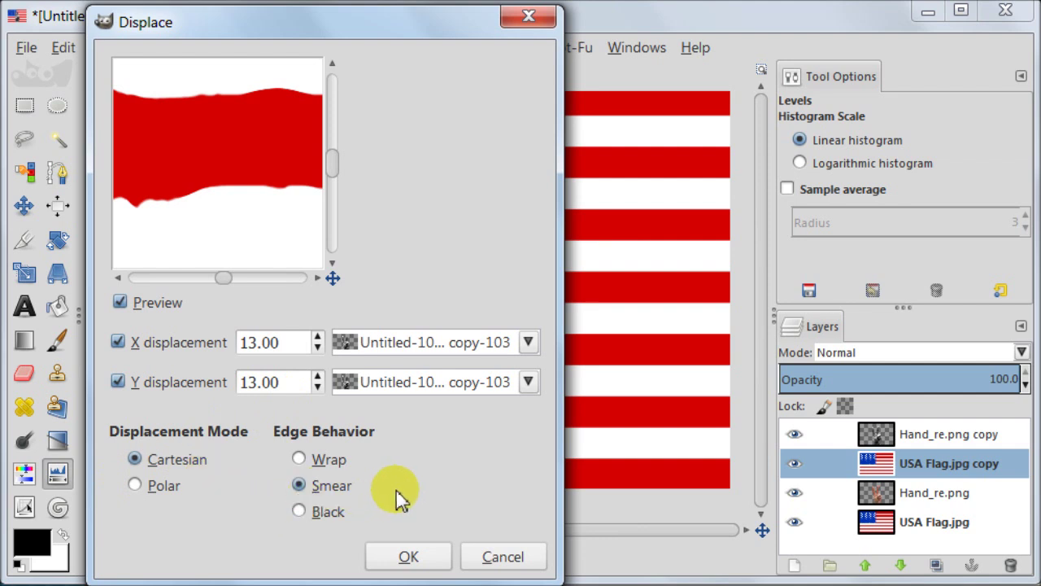
pyautogui.click(432, 561)
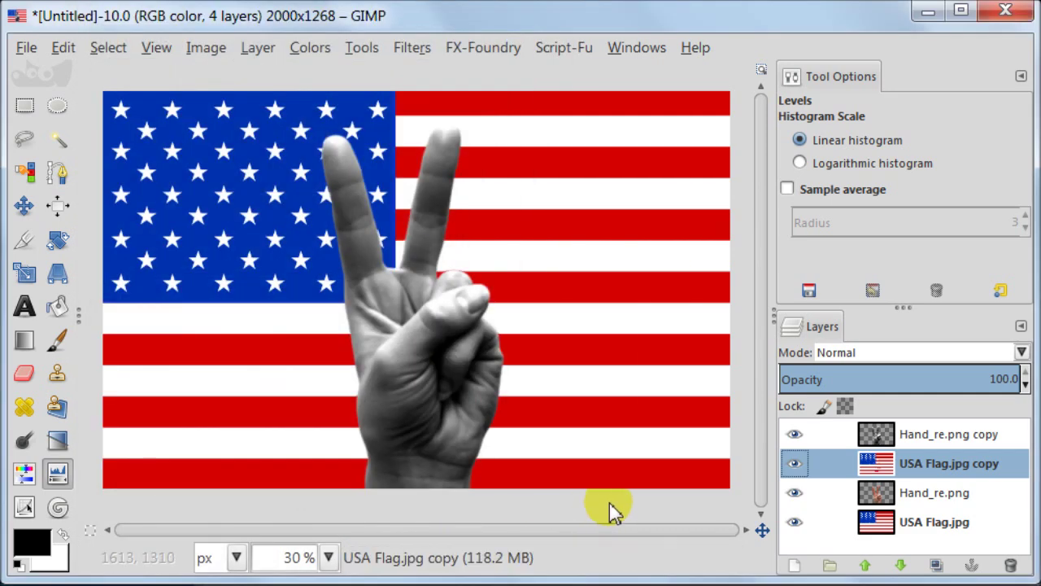
pyautogui.click(999, 442)
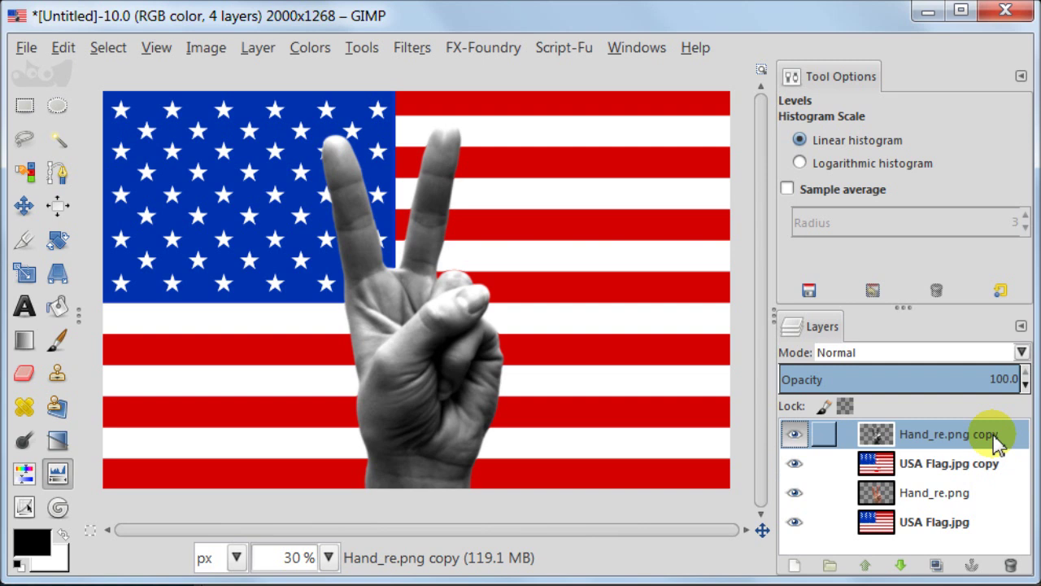
# Step: Delete the Hand_re.png copy layer and load Hand_re.png's alpha as a selection
pyautogui.click(1009, 565)
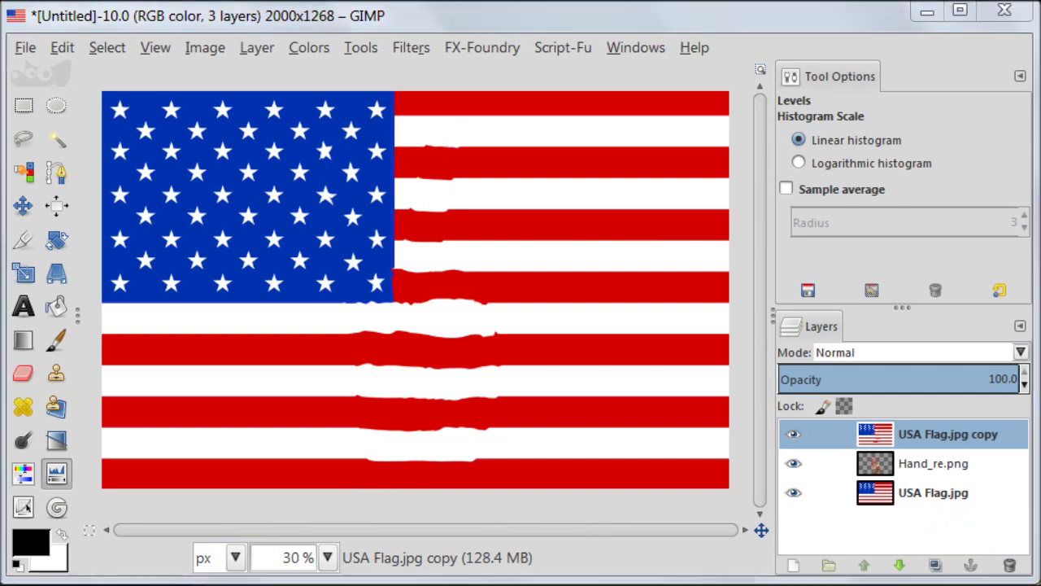
pyautogui.click(889, 468)
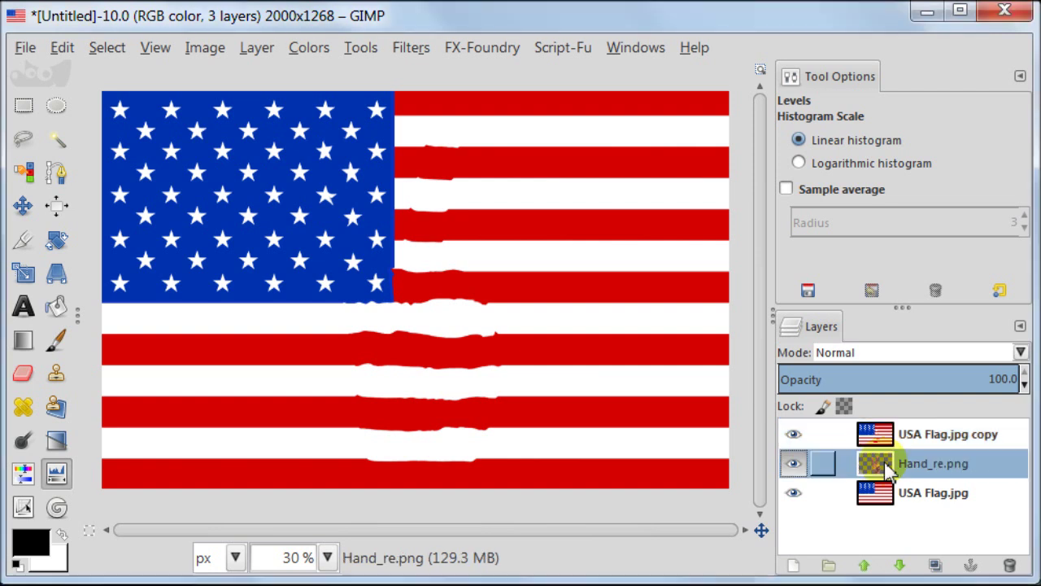
pyautogui.rightClick(890, 470)
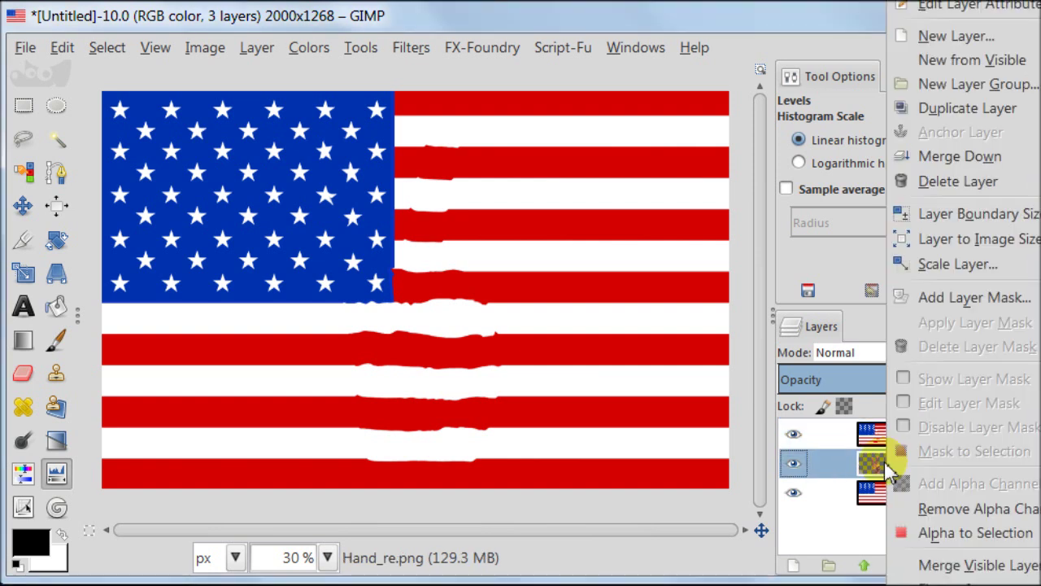
pyautogui.click(974, 532)
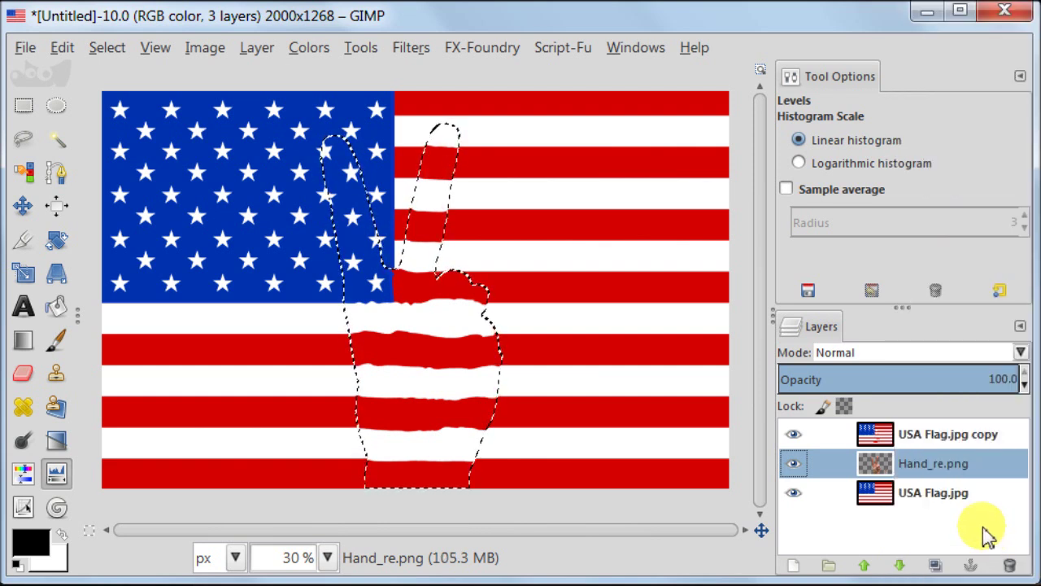
# Step: Add a Selection-based layer mask to the USA Flag.jpg copy, then Select > None
pyautogui.click(945, 435)
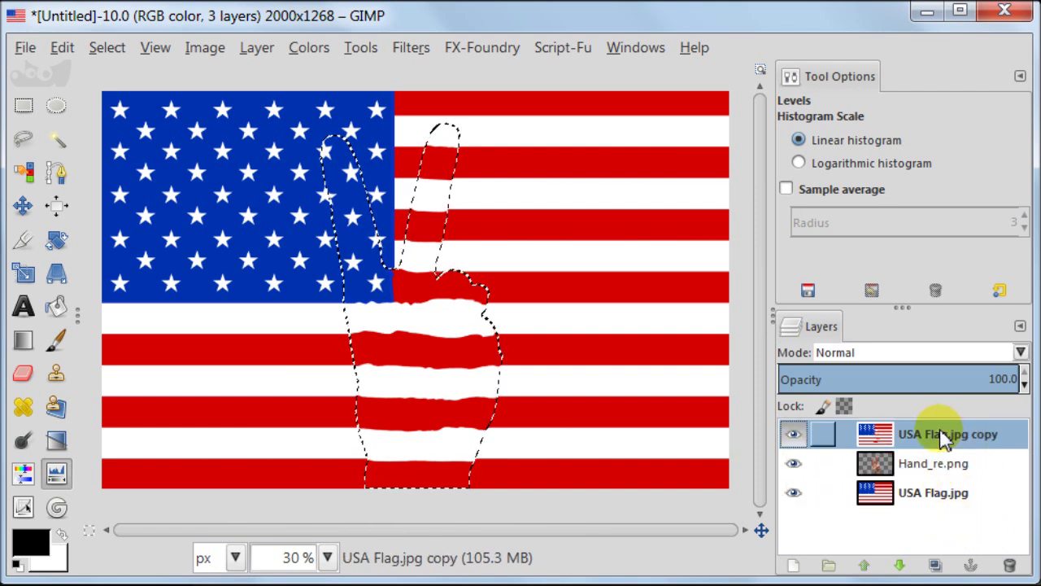
pyautogui.rightClick(848, 439)
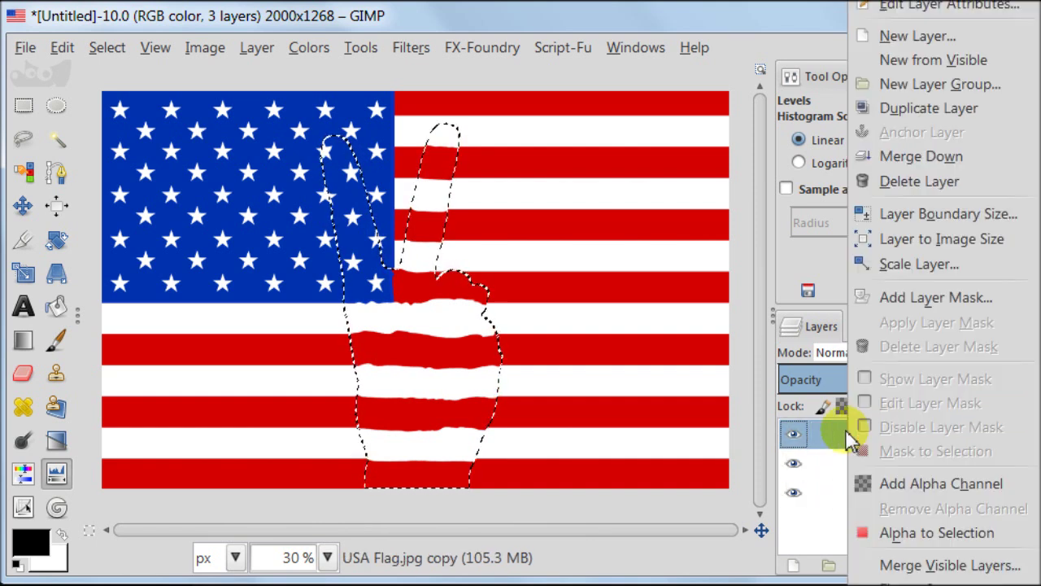
pyautogui.click(994, 294)
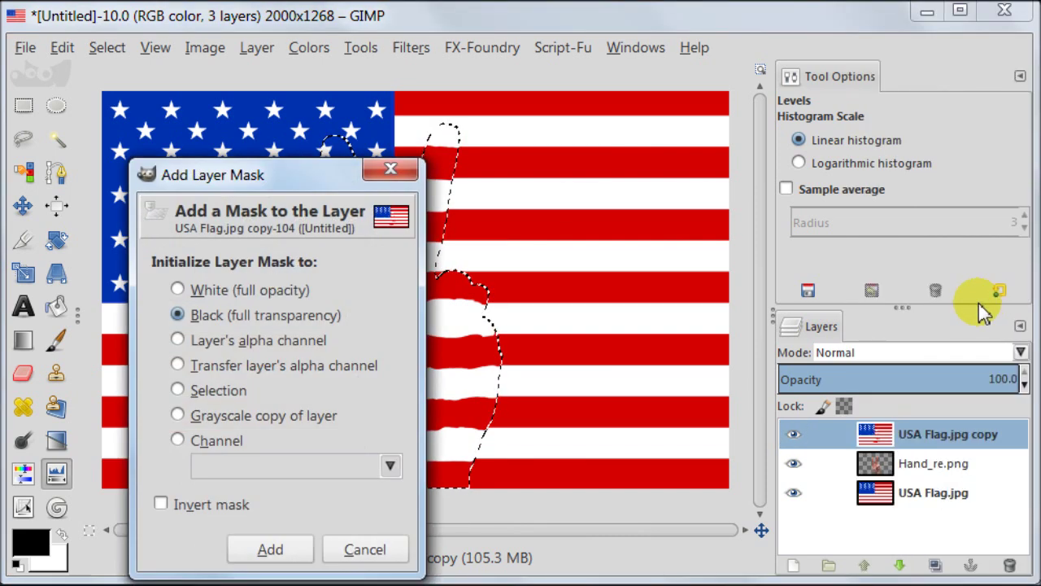
pyautogui.click(177, 391)
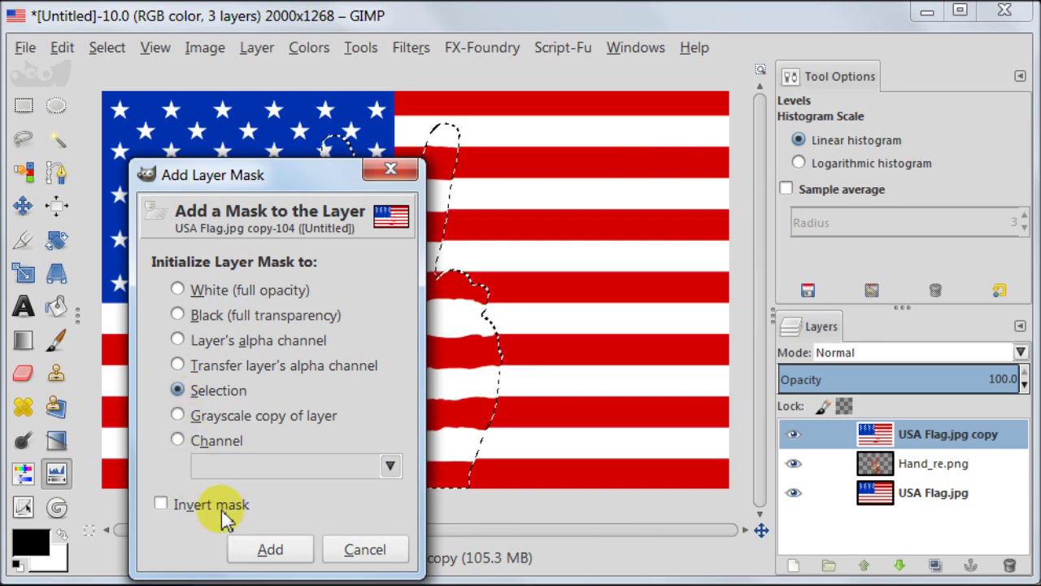
pyautogui.click(272, 550)
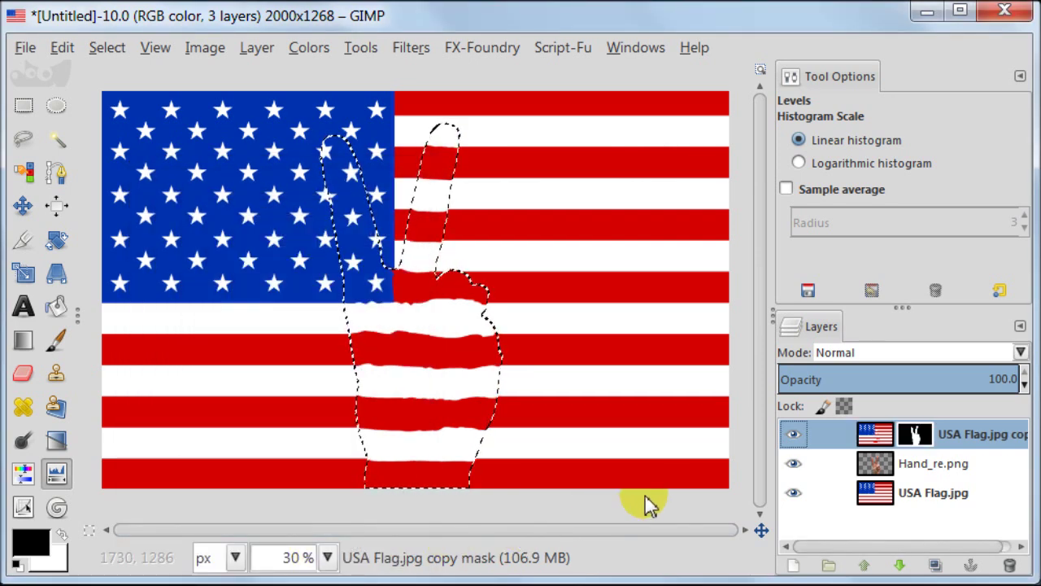
pyautogui.click(106, 50)
pyautogui.click(106, 102)
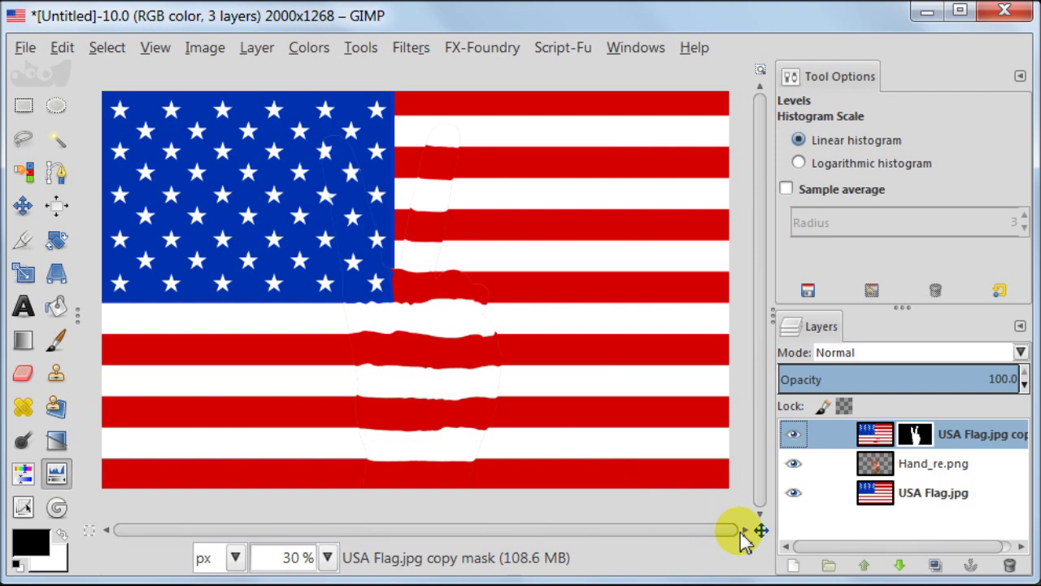
# Step: Duplicate Hand_re.png, desaturate the original by Lightness, and raise the copy one step
pyautogui.click(876, 470)
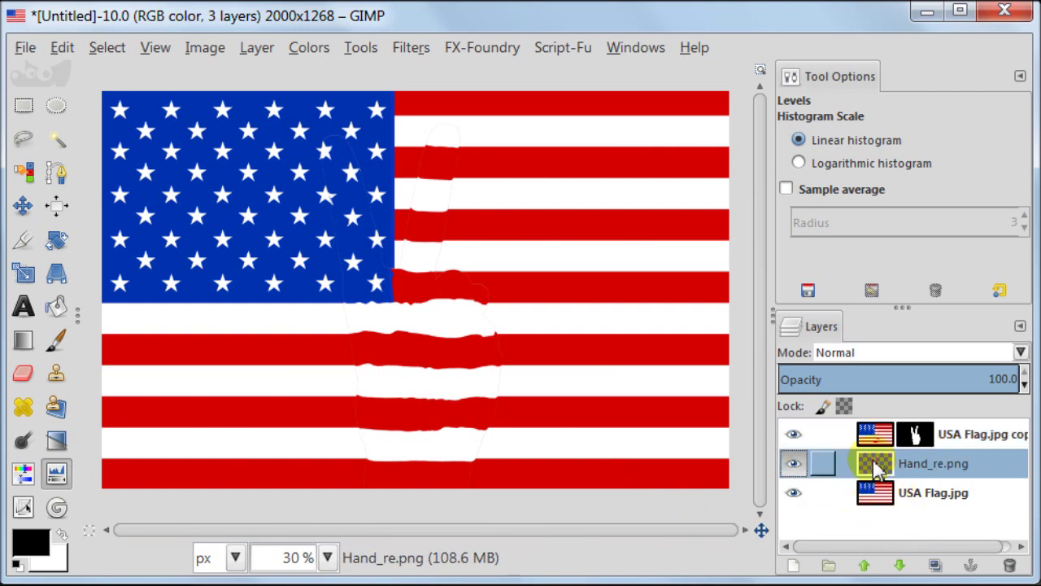
pyautogui.click(935, 566)
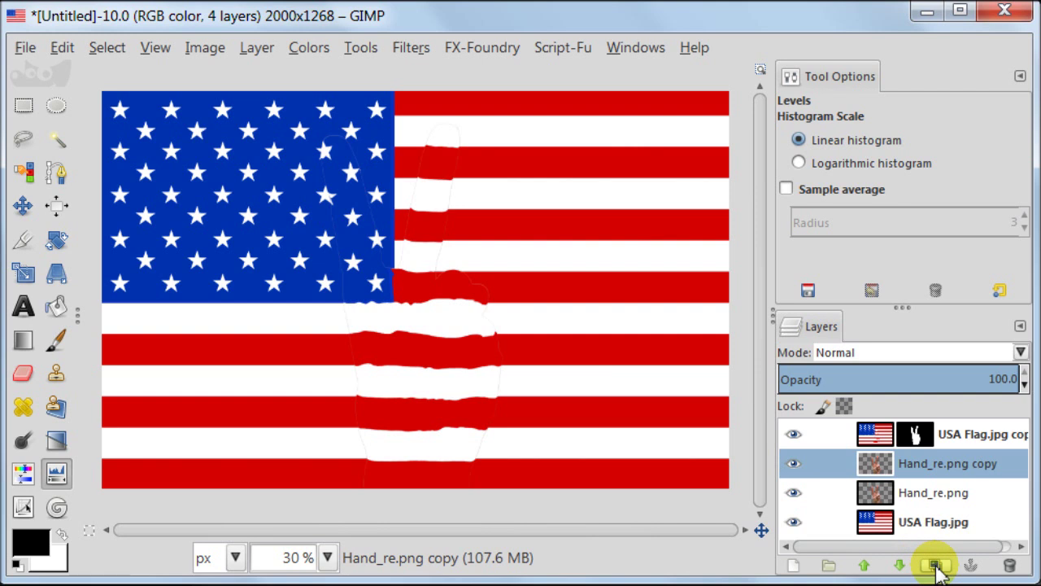
pyautogui.click(882, 494)
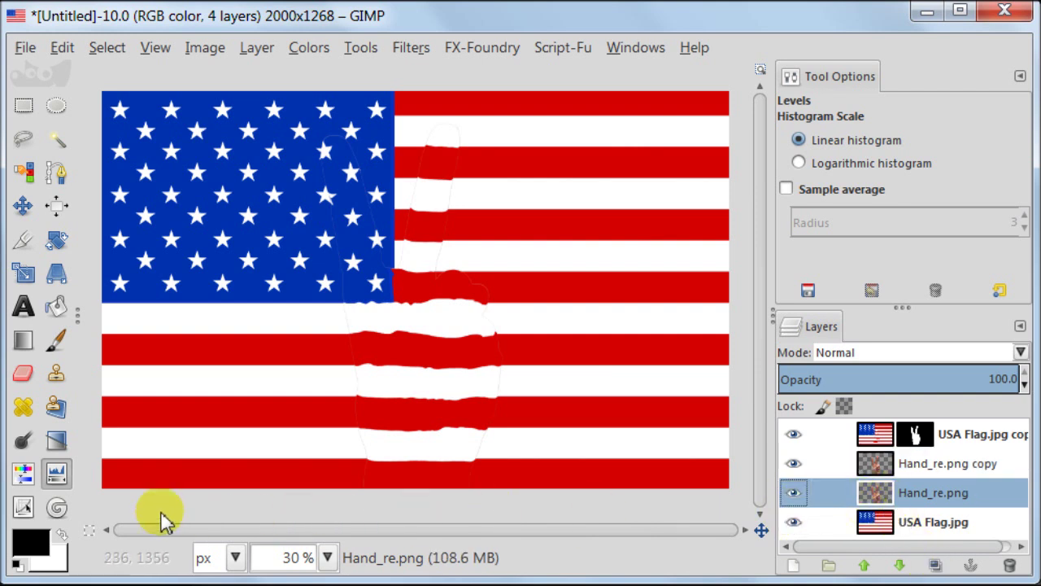
pyautogui.click(63, 438)
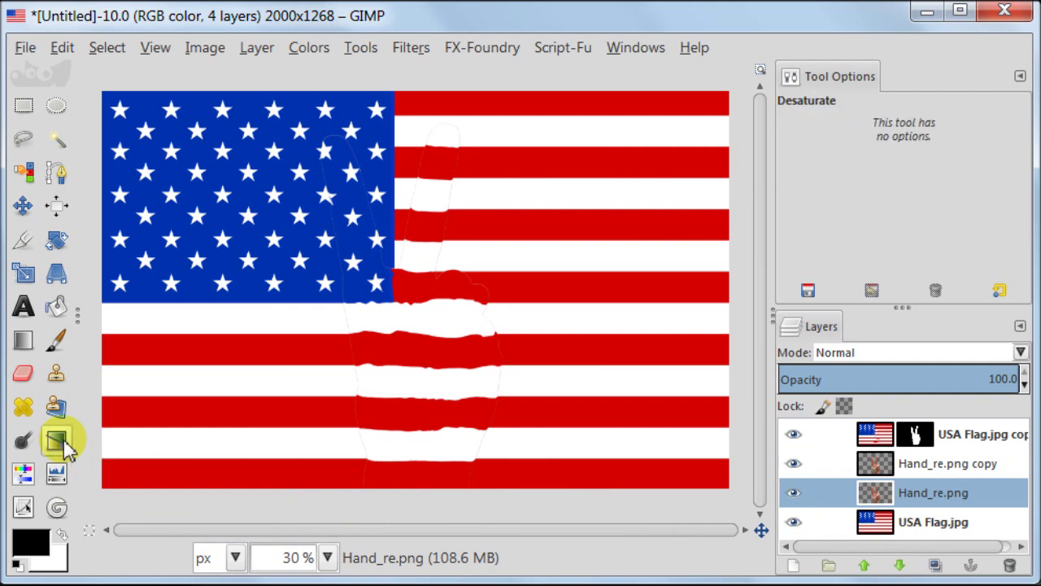
pyautogui.click(448, 379)
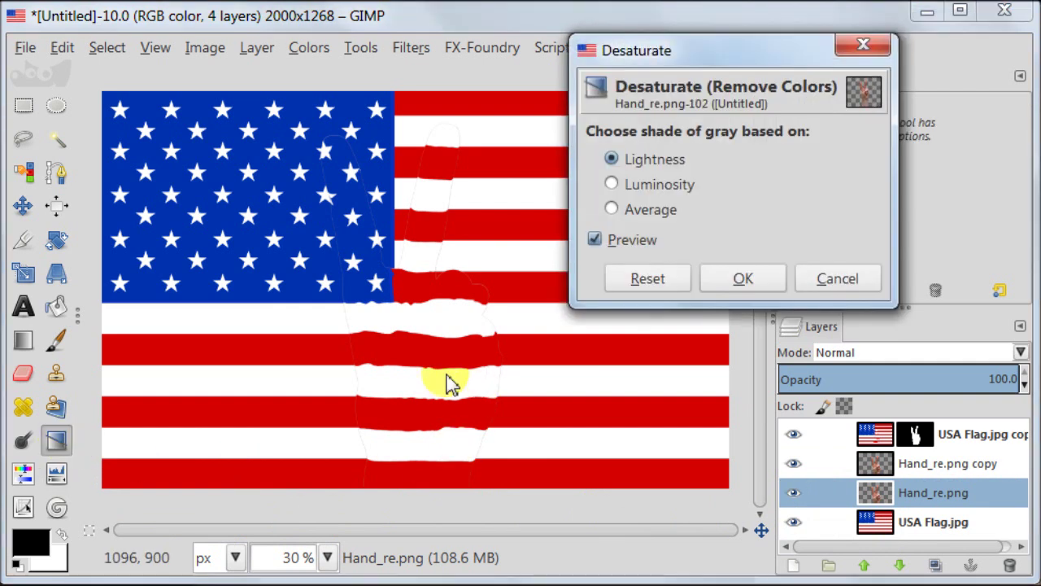
pyautogui.click(764, 278)
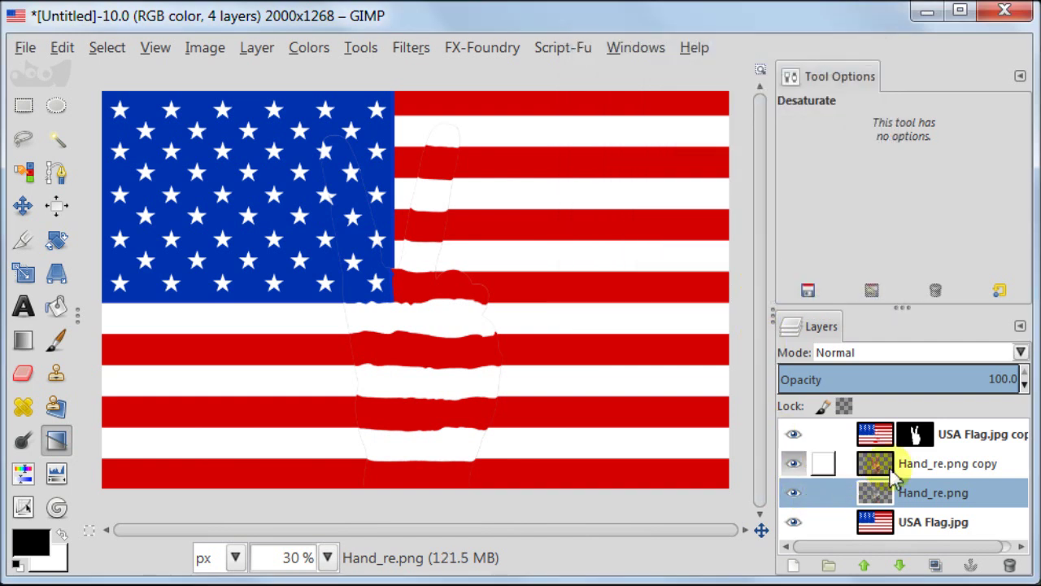
pyautogui.click(959, 472)
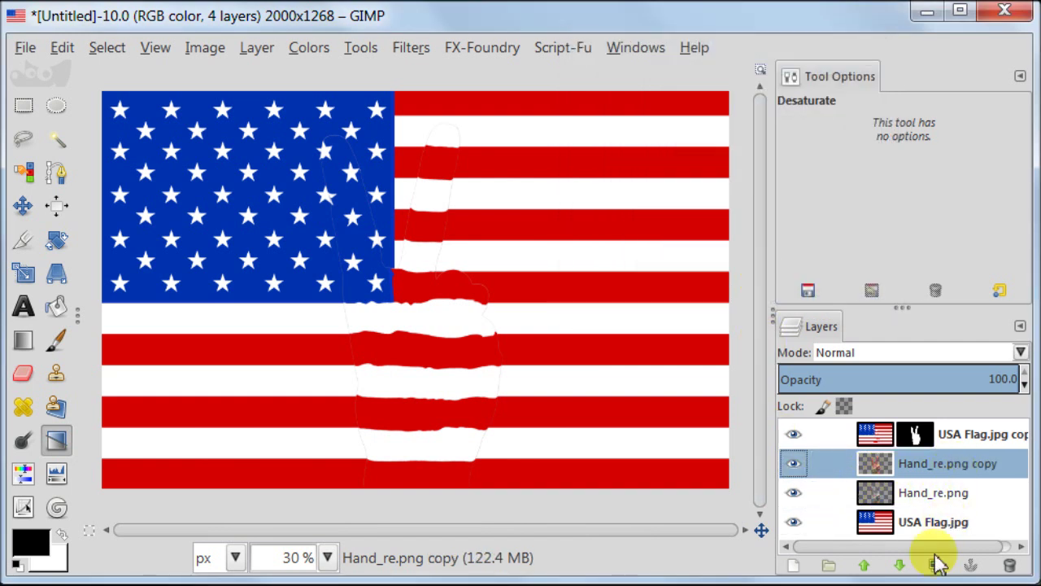
pyautogui.click(864, 565)
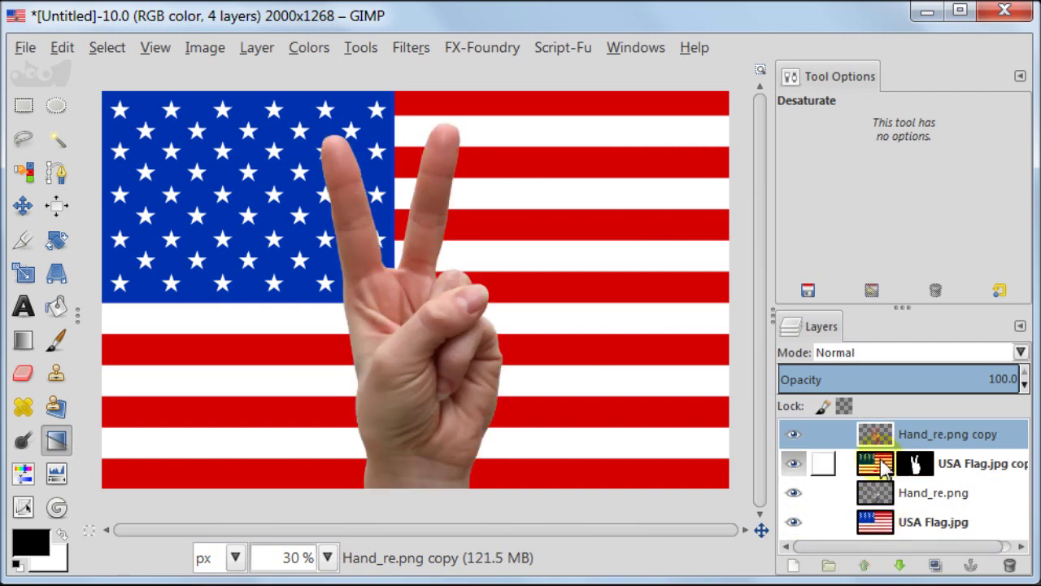
# Step: Hide the Hand_re.png copy and set the USA Flag.jpg copy to Grain merge at 74.8 opacity
pyautogui.click(793, 435)
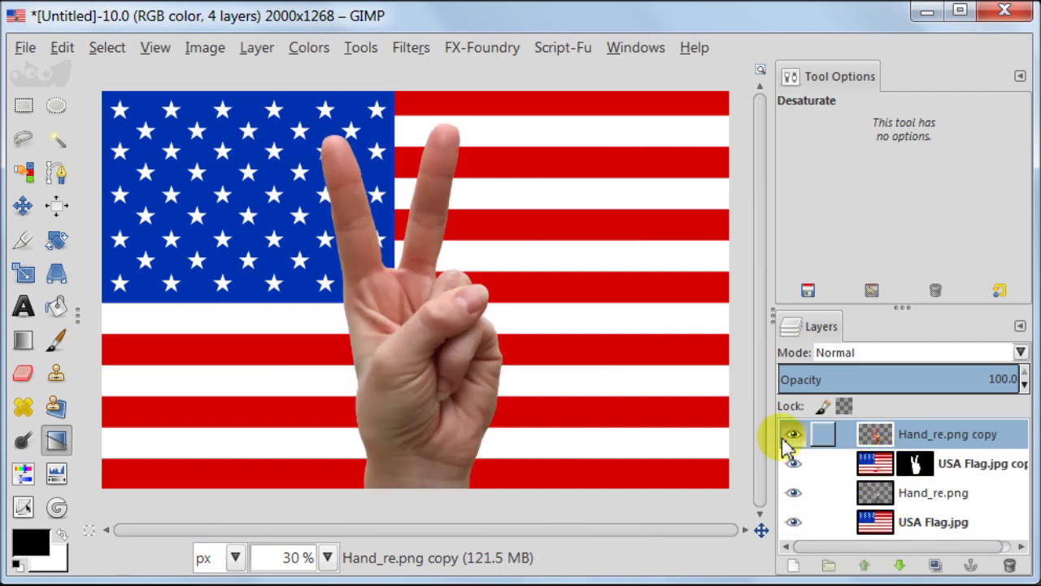
pyautogui.click(876, 464)
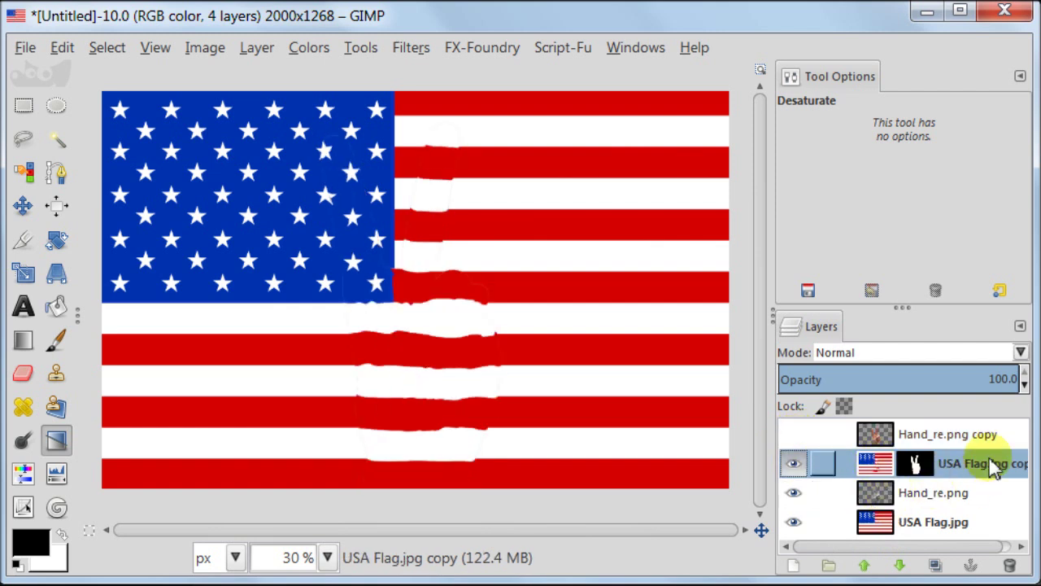
pyautogui.click(910, 357)
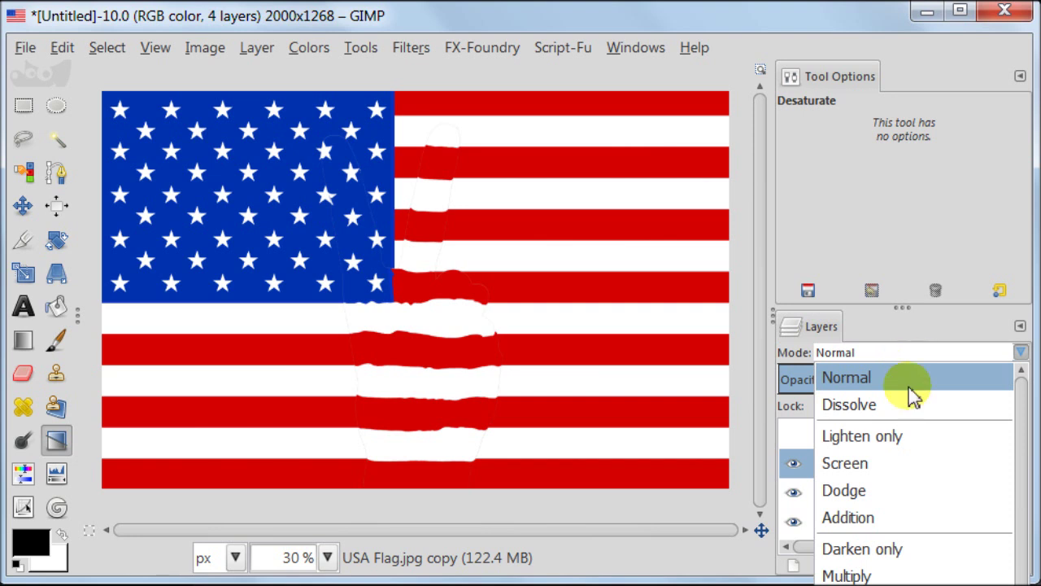
pyautogui.click(862, 576)
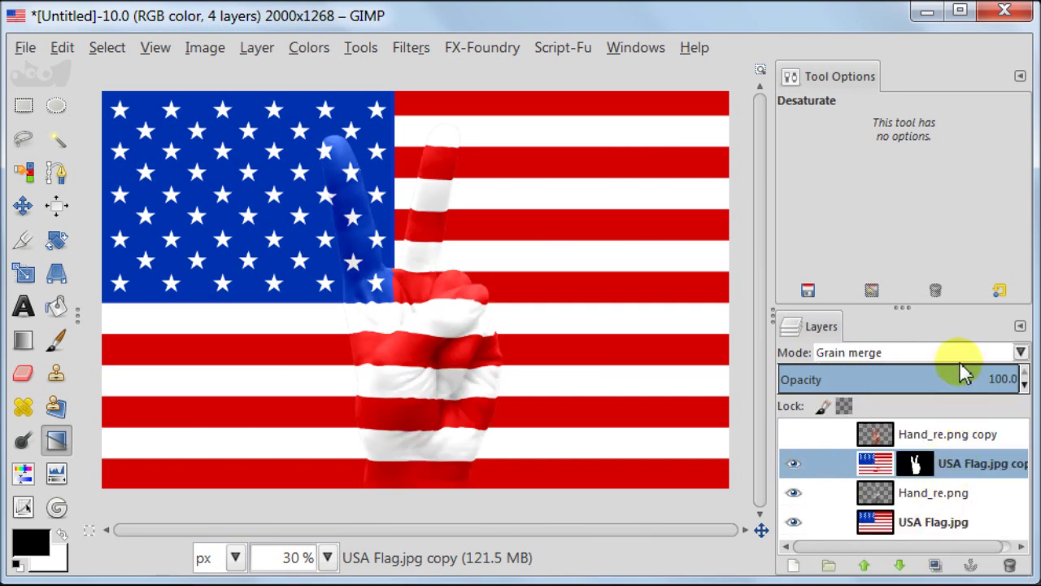
pyautogui.scroll(-5, 1012, 377)
pyautogui.moveTo(1015, 381); pyautogui.dragTo(963, 384)
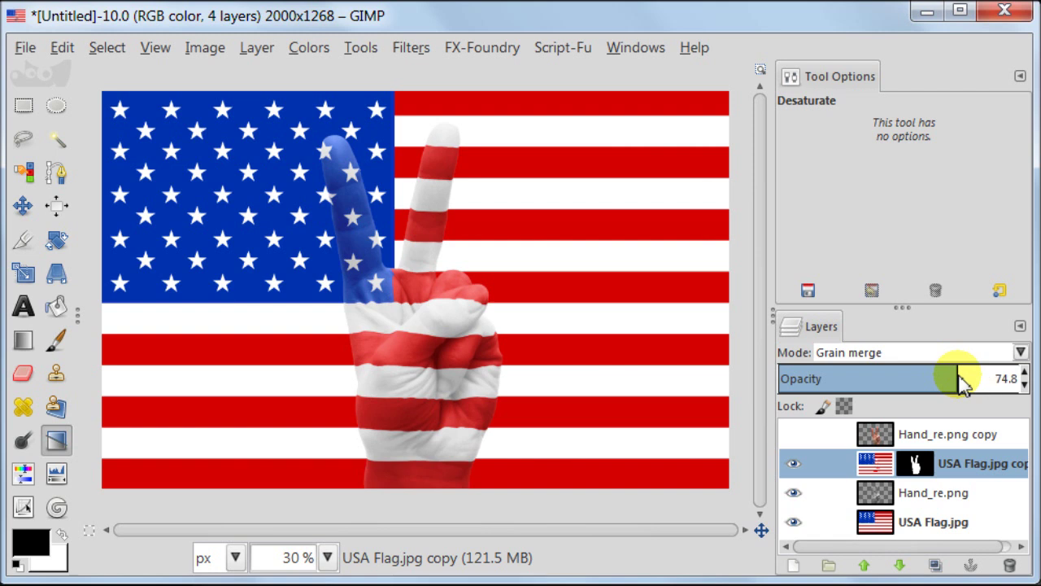
pyautogui.click(872, 471)
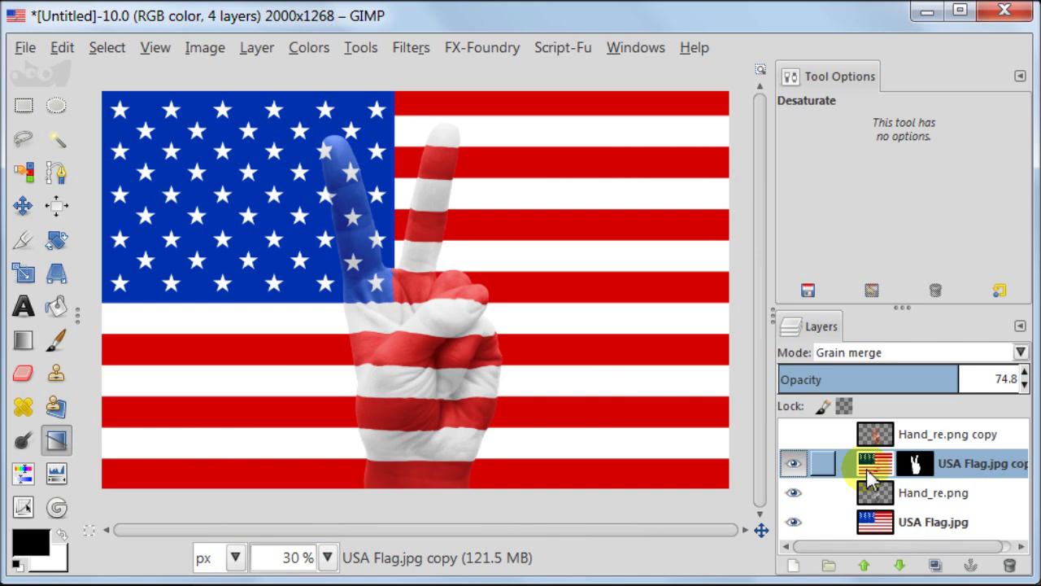
# Step: Apply a Gaussian blur with radius 3 to the flag-wrapped hand layer
pyautogui.click(399, 54)
pyautogui.moveTo(637, 191)
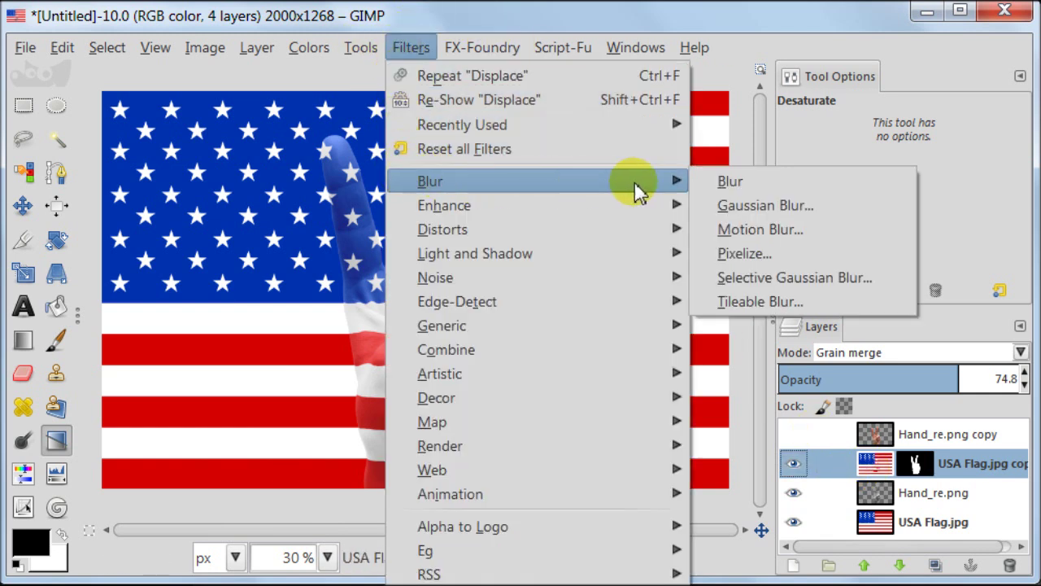
pyautogui.click(859, 203)
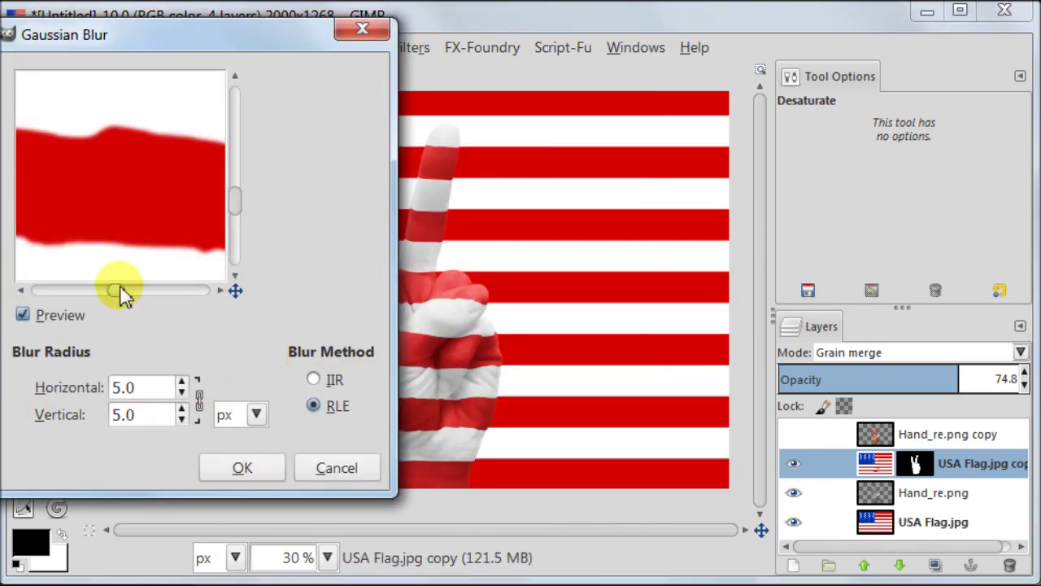
pyautogui.moveTo(144, 388); pyautogui.dragTo(96, 379)
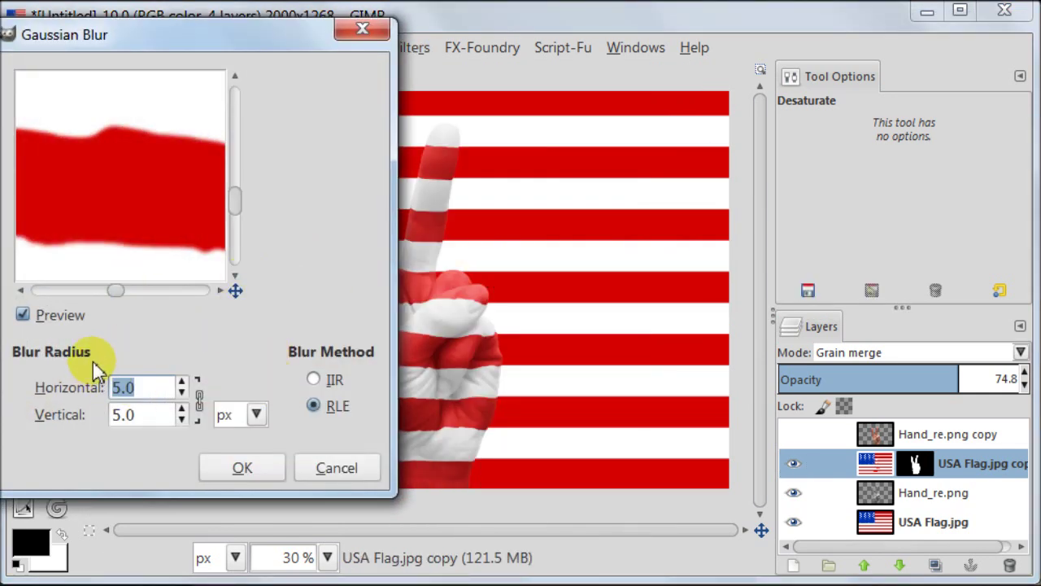
pyautogui.write('3')
pyautogui.press('Return')
pyautogui.moveTo(235, 290)
pyautogui.mouseDown()
pyautogui.moveTo(237, 304)
pyautogui.moveTo(248, 293)
pyautogui.mouseUp()
pyautogui.moveTo(167, 242); pyautogui.dragTo(105, 196)
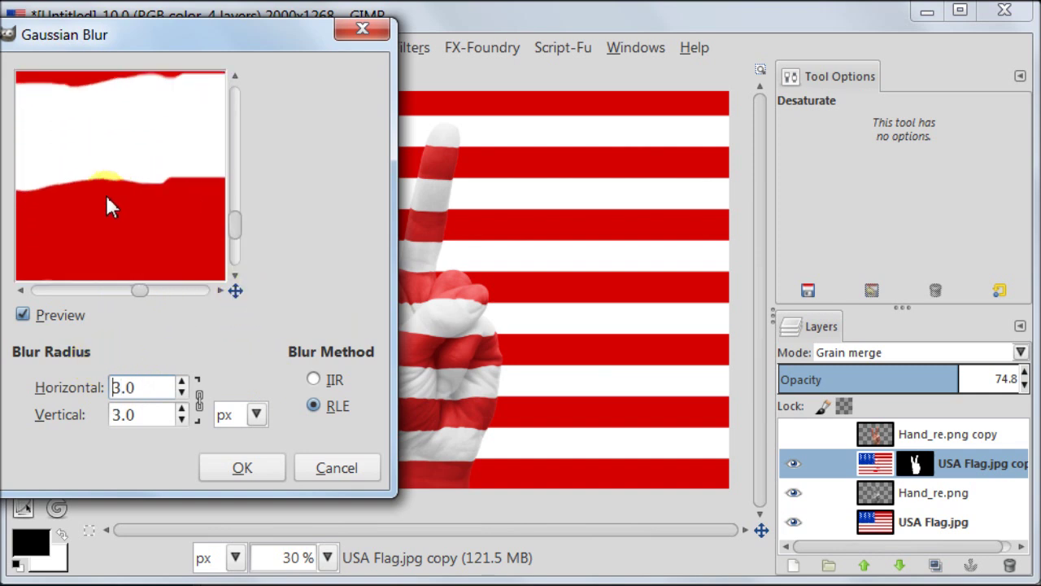
pyautogui.click(270, 470)
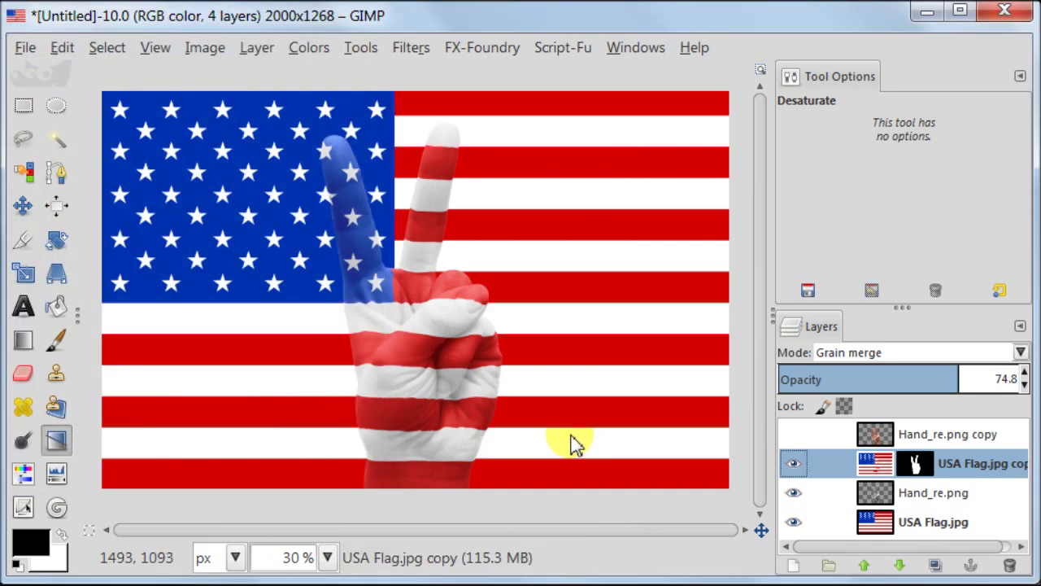
# Step: Inspect the blurred stripes at 100% zoom, then zoom back out to the whole image
pyautogui.click(326, 558)
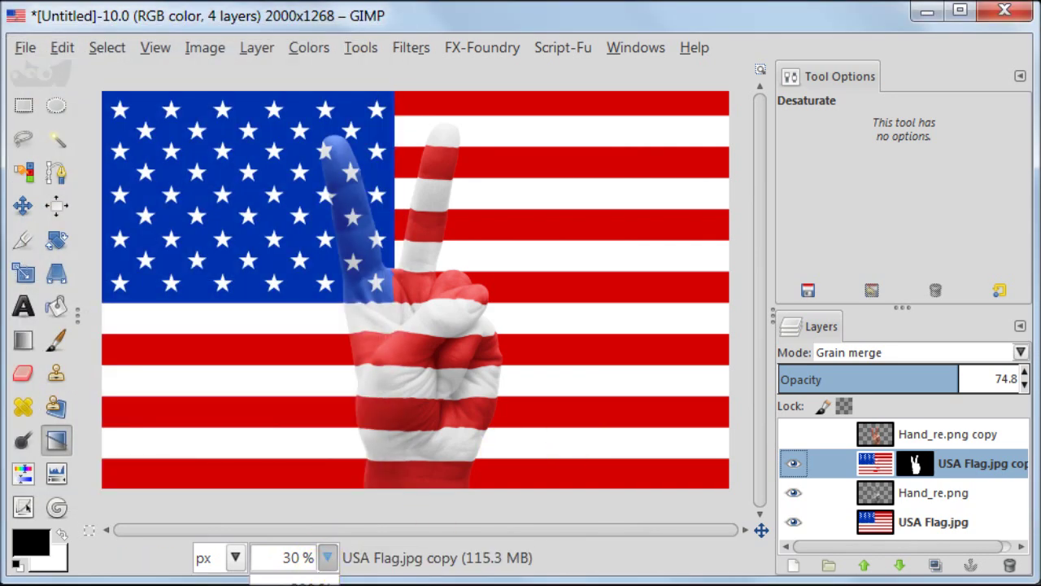
pyautogui.click(289, 582)
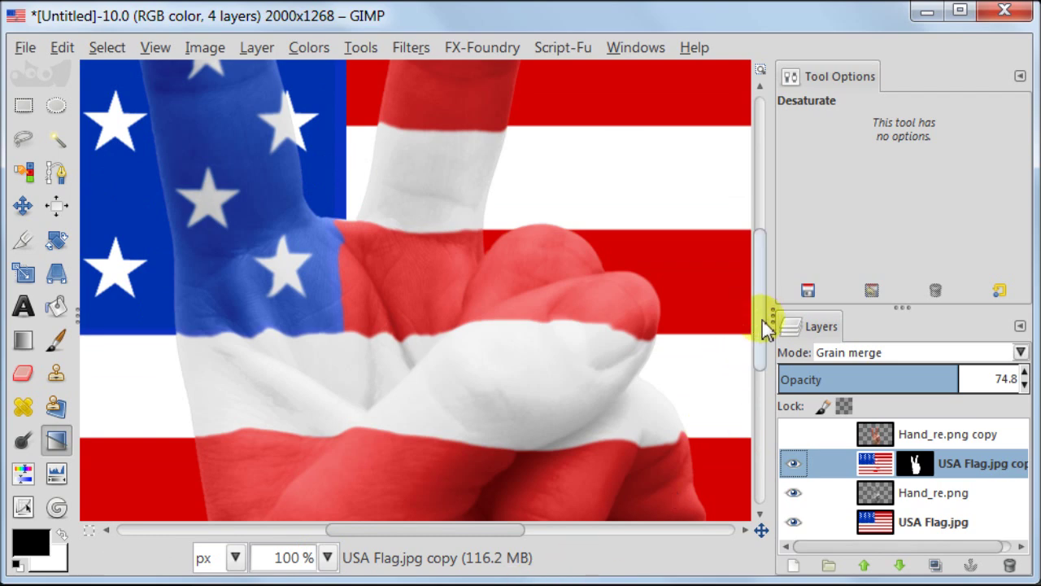
pyautogui.moveTo(762, 325); pyautogui.dragTo(748, 372)
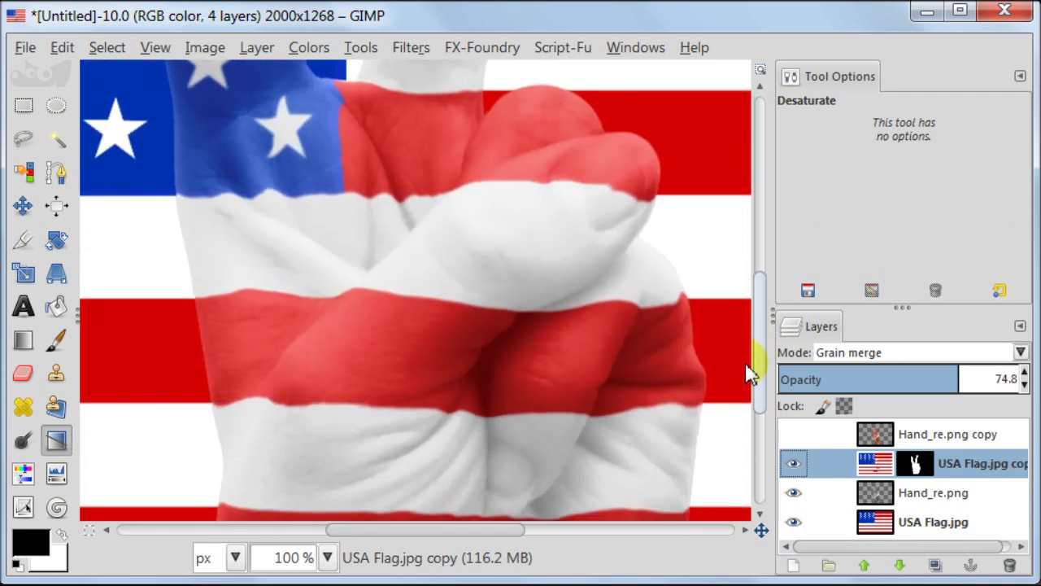
pyautogui.click(327, 557)
pyautogui.click(289, 579)
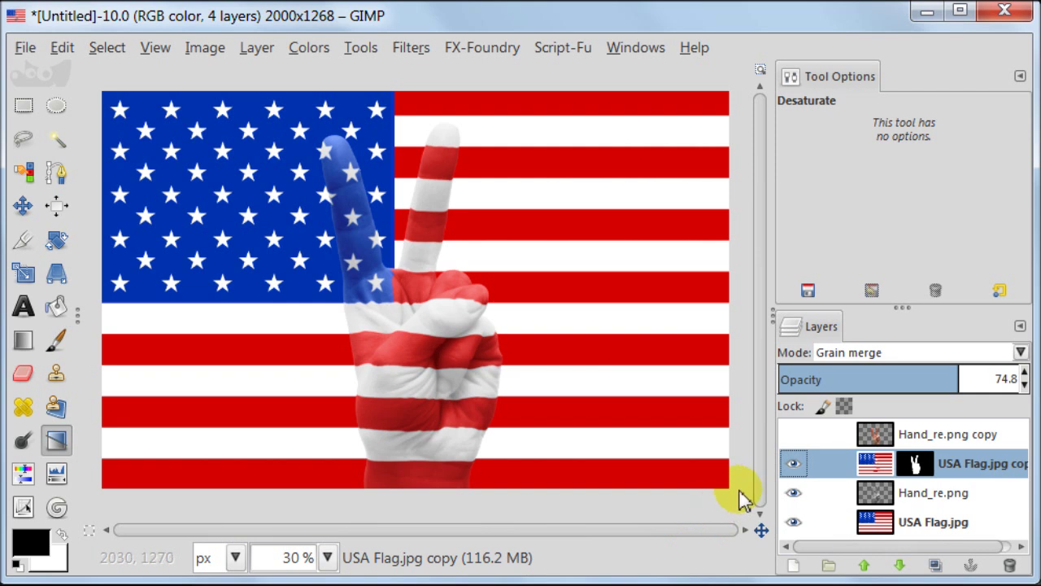
# Step: Make Hand_re.png copy visible again, set it to Grain merge, and set its opacity to about 71.3
pyautogui.click(874, 434)
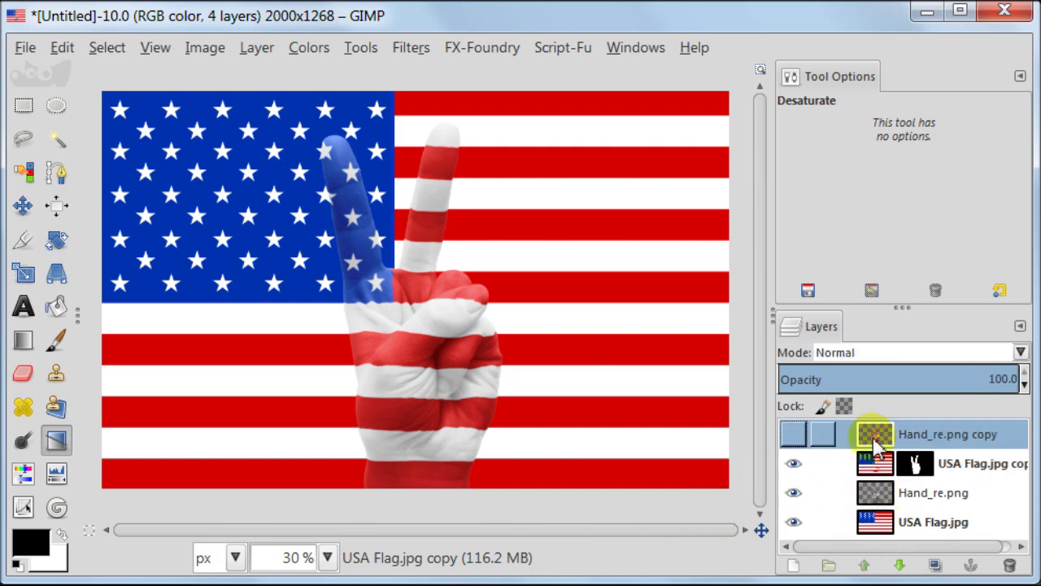
pyautogui.click(794, 435)
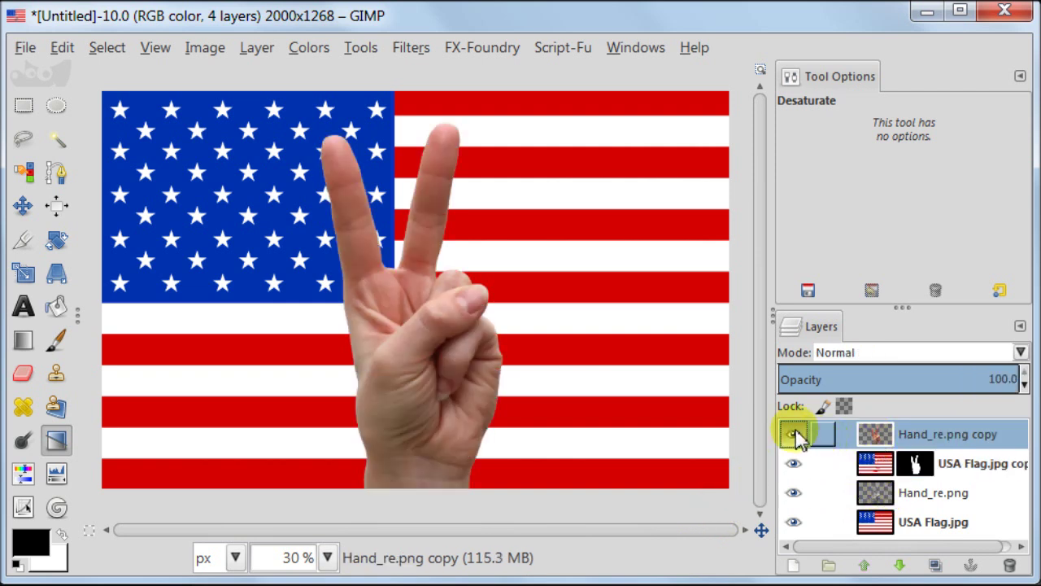
pyautogui.click(962, 351)
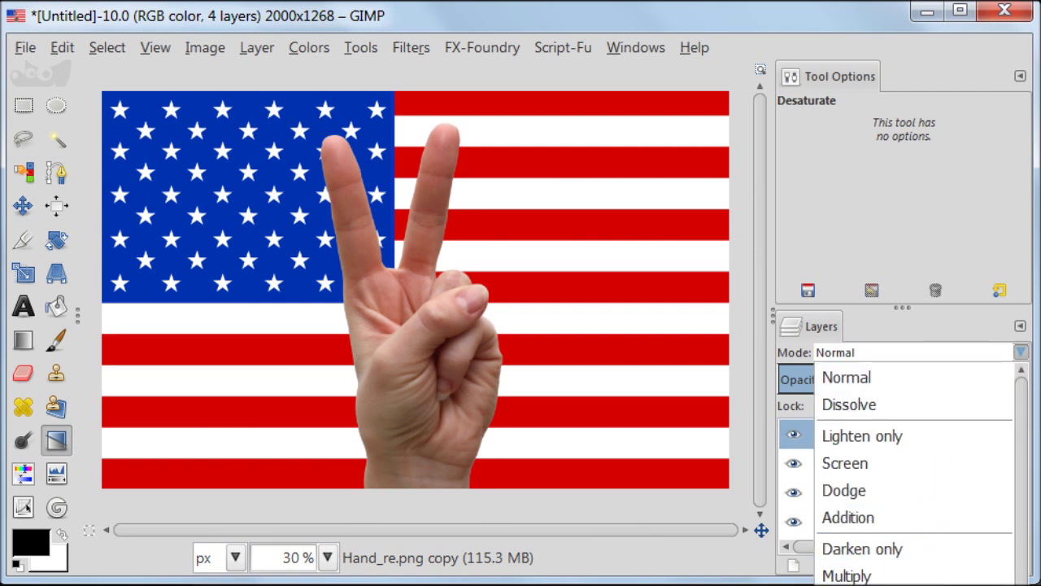
pyautogui.press('Down')
pyautogui.press('Down')
pyautogui.press('Down')
pyautogui.press('Down')
pyautogui.press('Down')
pyautogui.press('Down')
pyautogui.press('Down')
pyautogui.press('Down')
pyautogui.press('Down')
pyautogui.press('Down')
pyautogui.press('Down')
pyautogui.press('Down')
pyautogui.press('Down')
pyautogui.press('Down')
pyautogui.press('Down')
pyautogui.press('Return')
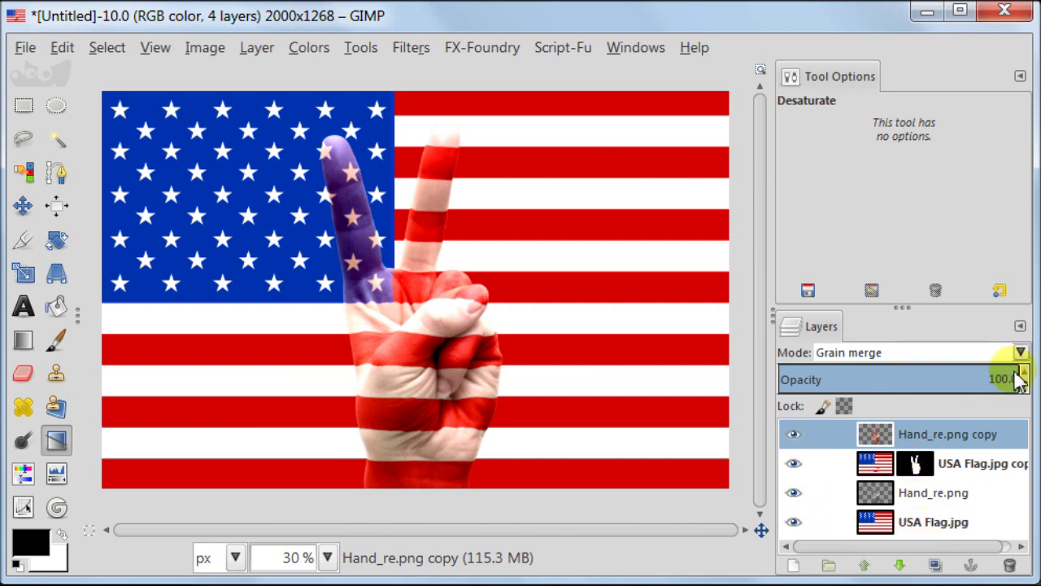
pyautogui.moveTo(1019, 379); pyautogui.dragTo(955, 382)
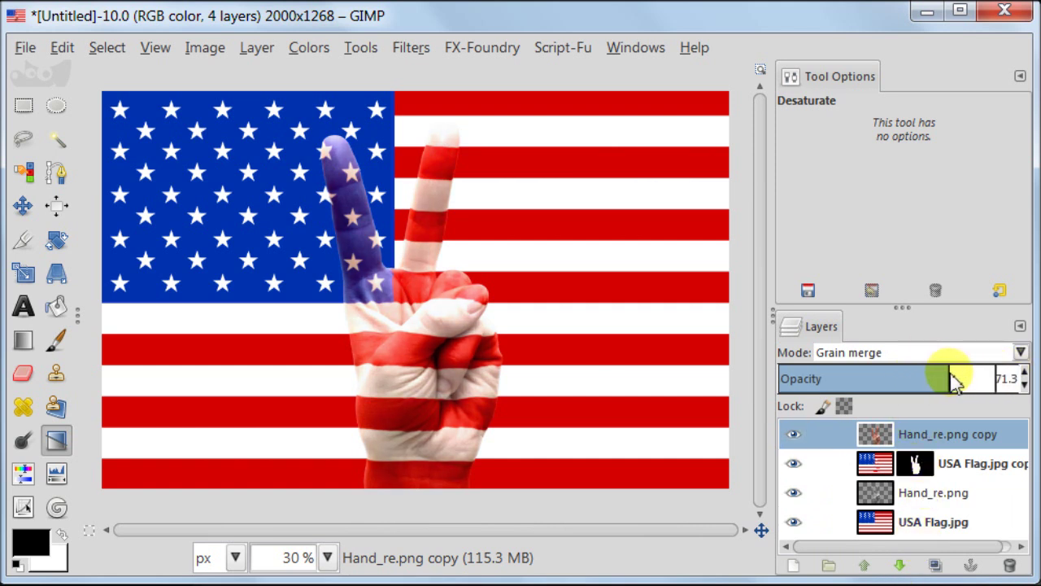
# Step: Apply Levels to Hand_re.png with black input 34 and gamma 0.83
pyautogui.click(879, 505)
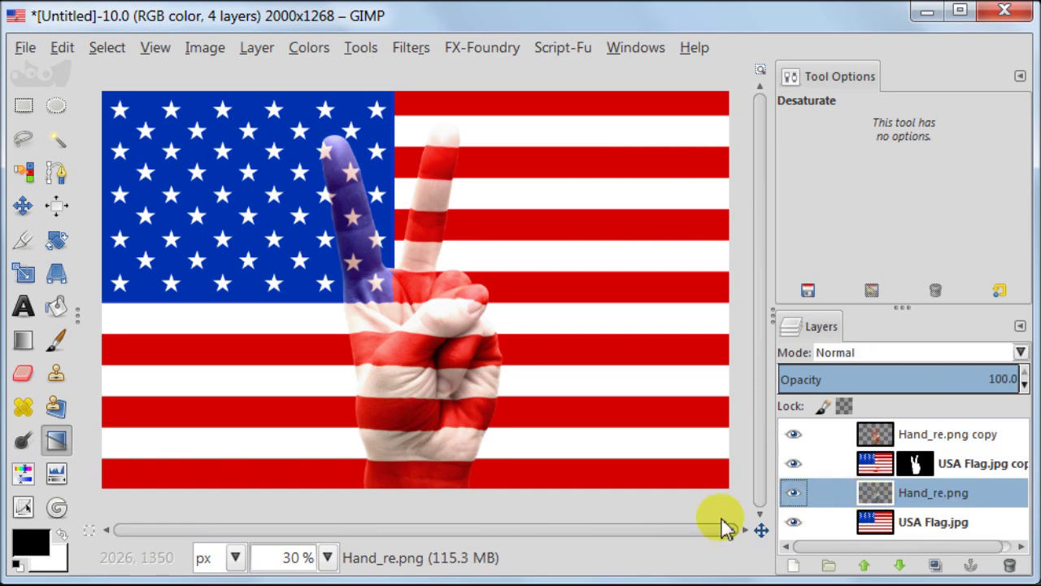
pyautogui.click(56, 476)
pyautogui.click(432, 395)
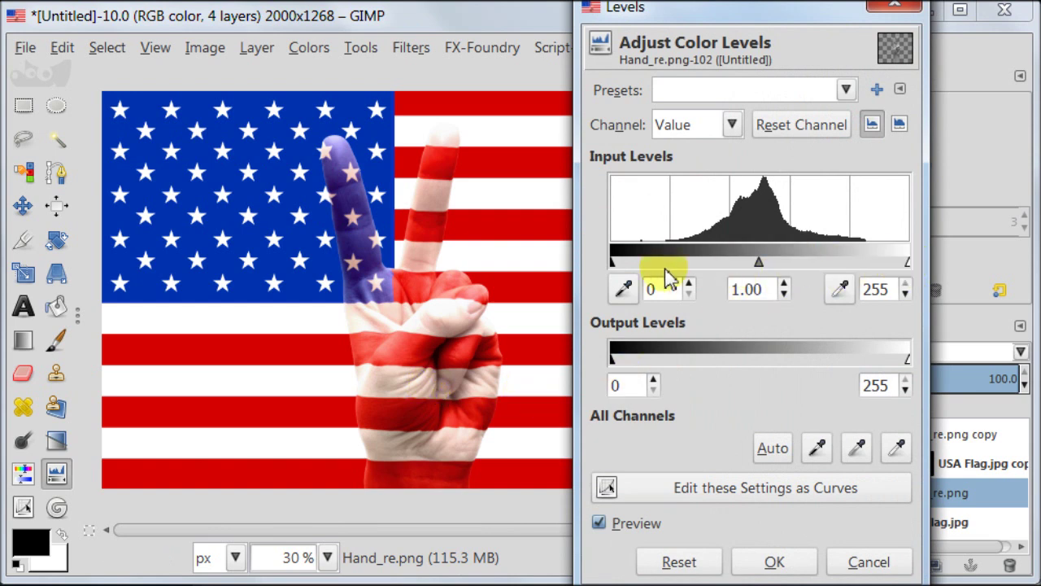
pyautogui.moveTo(613, 269); pyautogui.dragTo(654, 271)
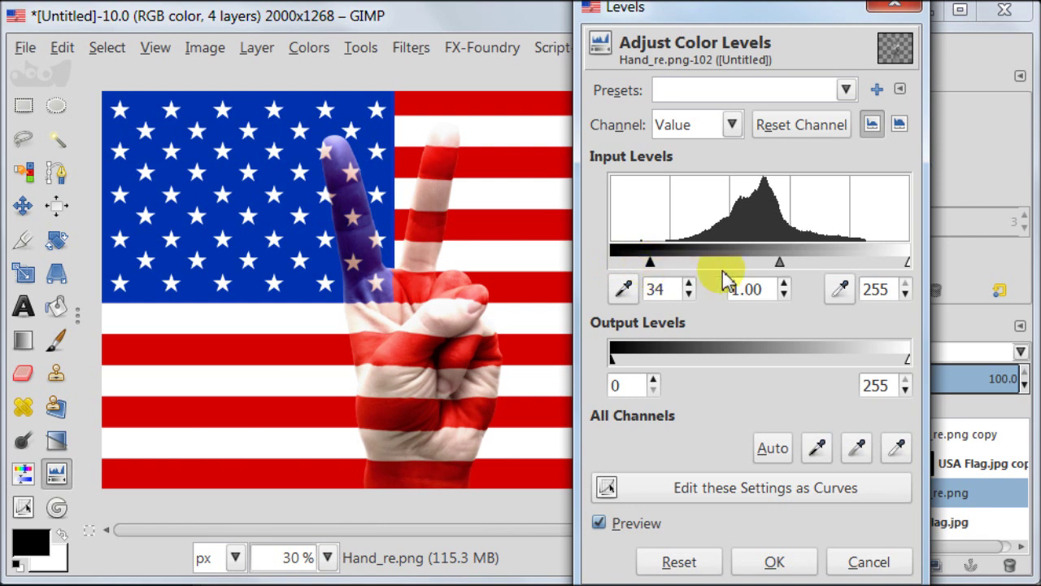
pyautogui.moveTo(779, 265); pyautogui.dragTo(791, 267)
pyautogui.click(781, 561)
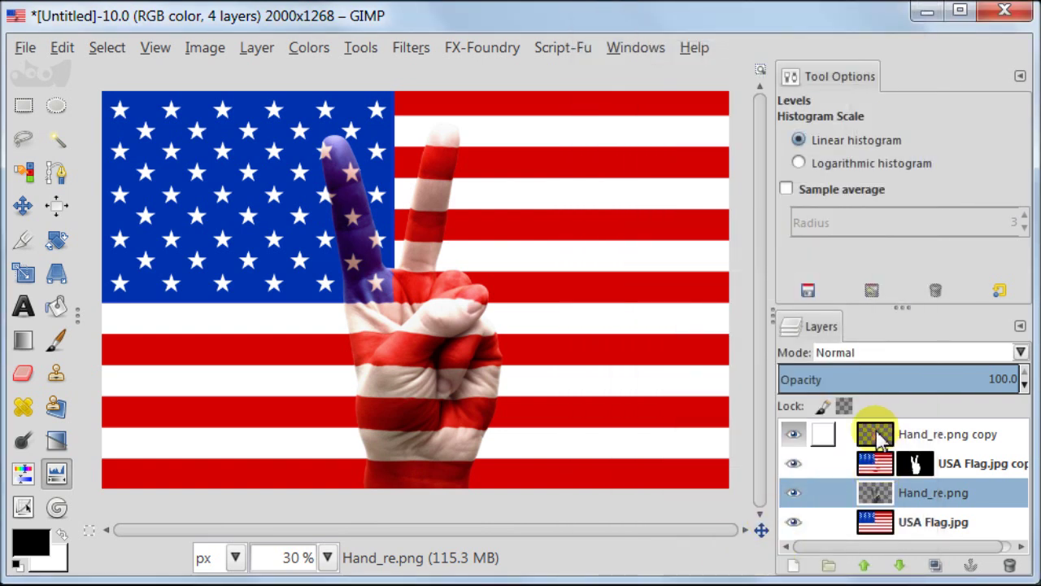
# Step: Set Hand_re.png copy's opacity to 65.7 and duplicate it as Hand_re.png copy #1
pyautogui.click(879, 437)
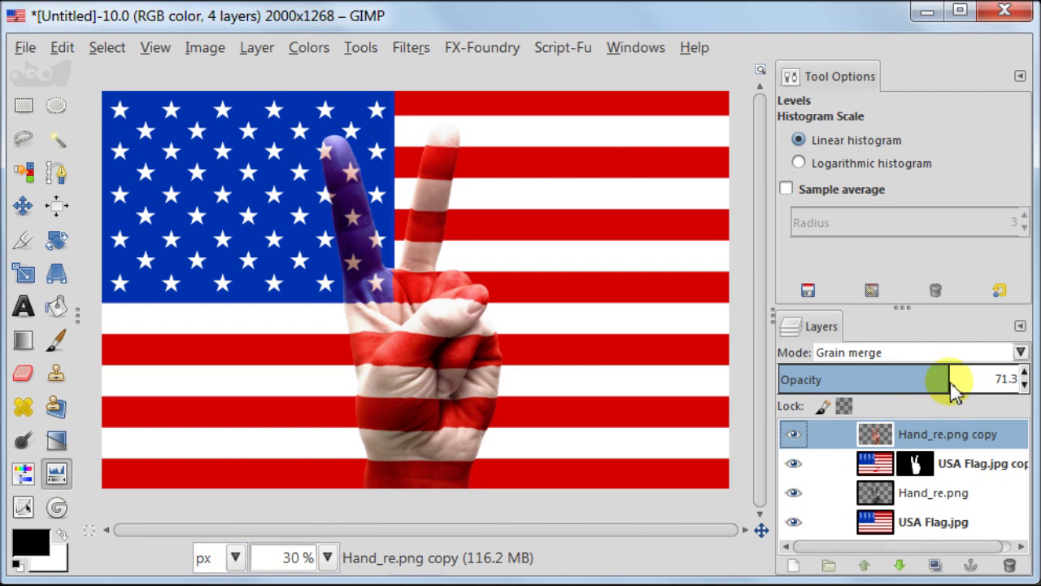
pyautogui.moveTo(951, 379); pyautogui.dragTo(927, 388)
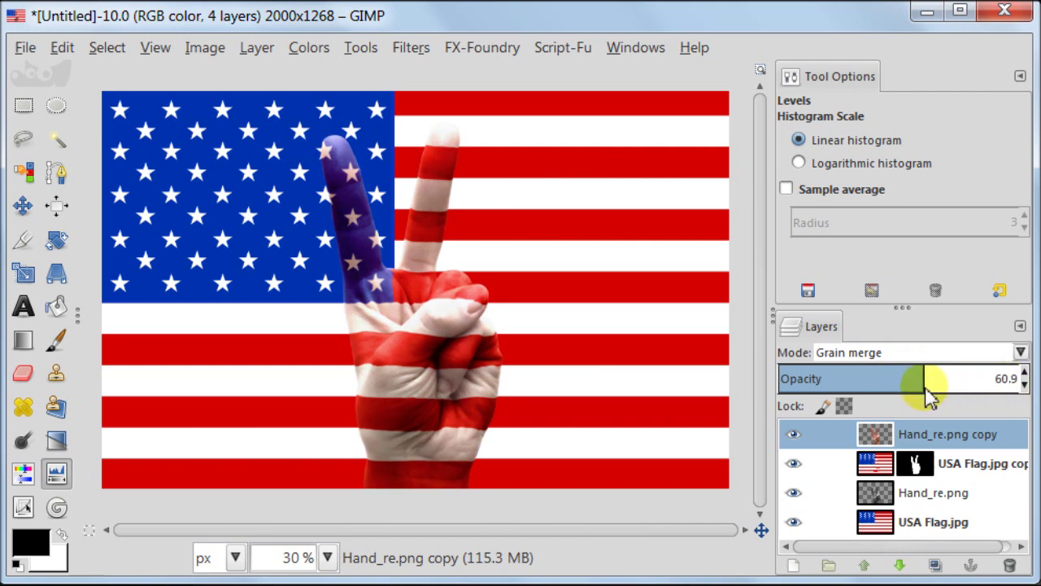
pyautogui.moveTo(930, 396); pyautogui.dragTo(935, 398)
pyautogui.click(932, 564)
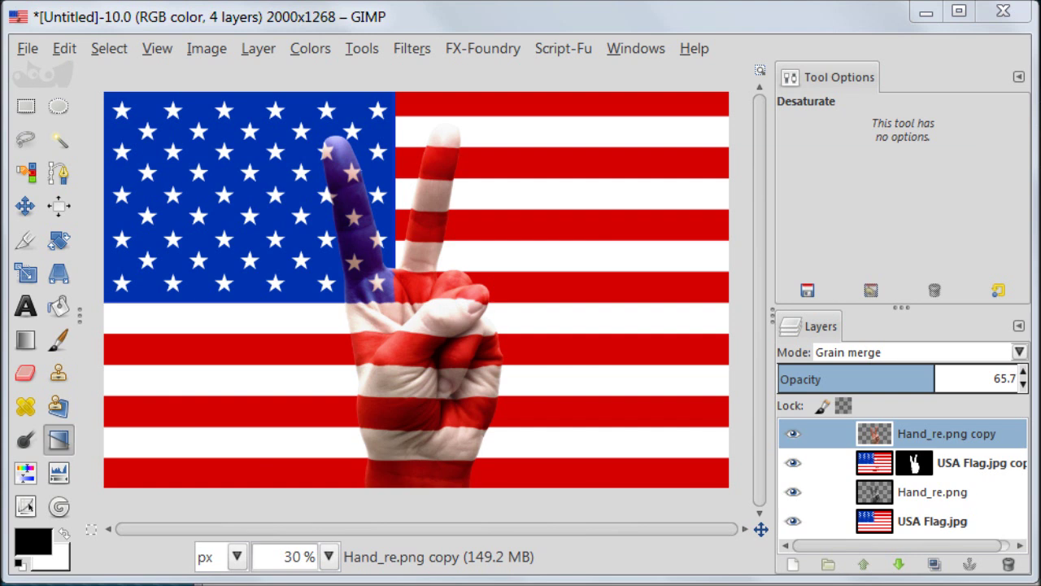
pyautogui.click(934, 564)
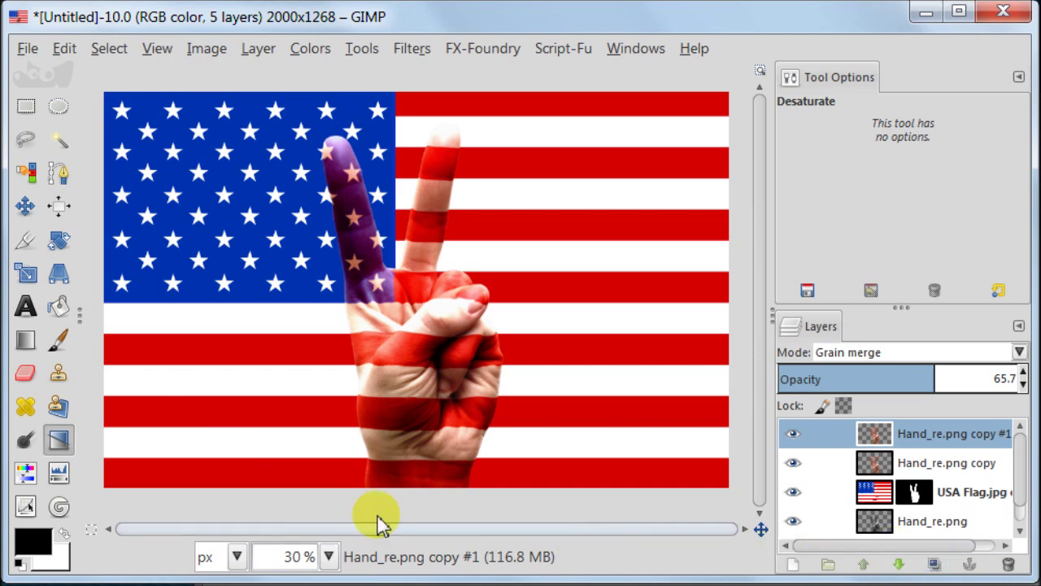
# Step: Lower Hand_re.png copy #1's master saturation to -49 with Hue-Saturation
pyautogui.click(25, 474)
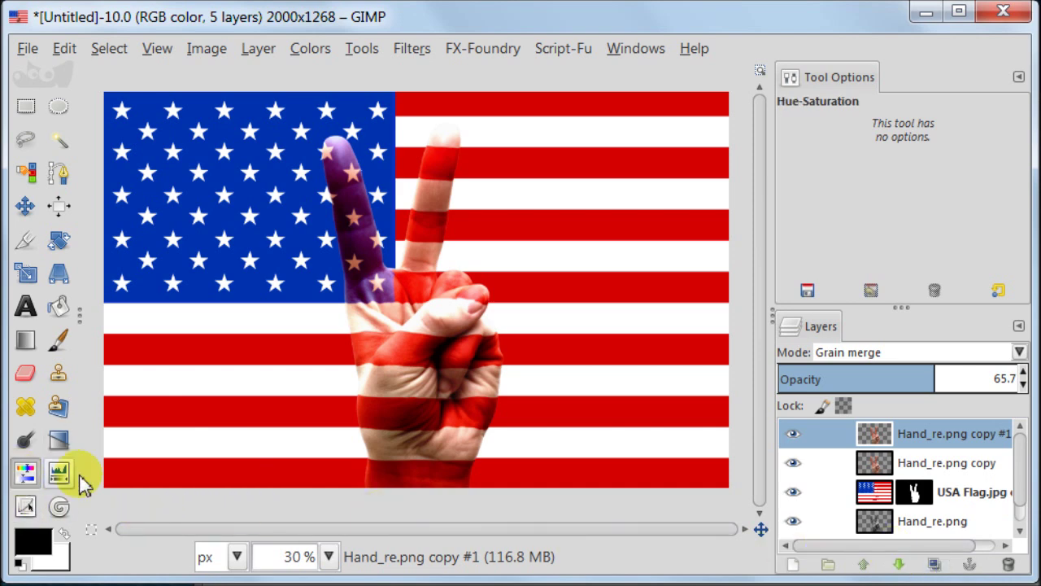
pyautogui.click(375, 392)
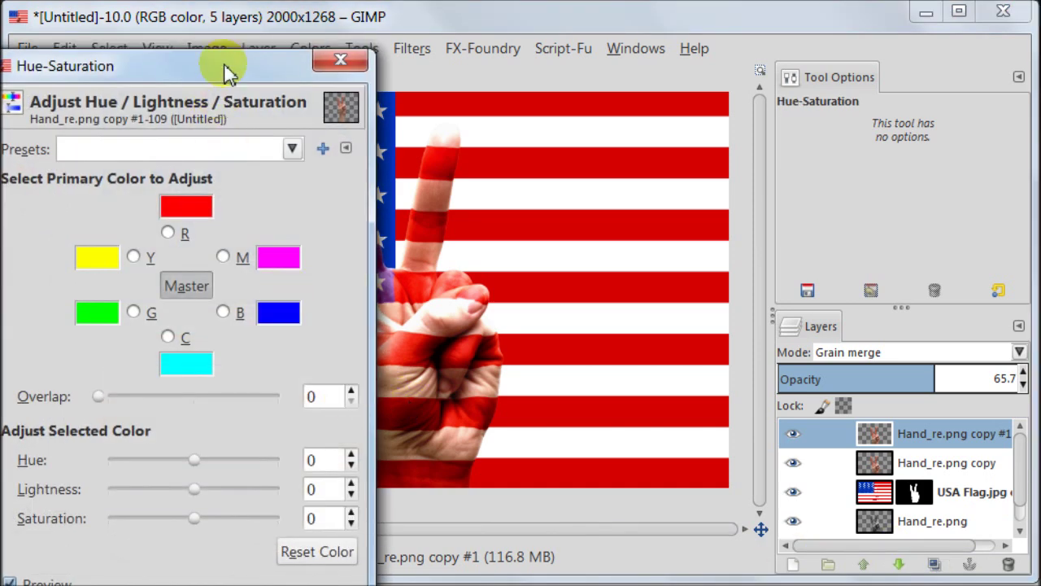
pyautogui.moveTo(224, 63); pyautogui.dragTo(848, 8)
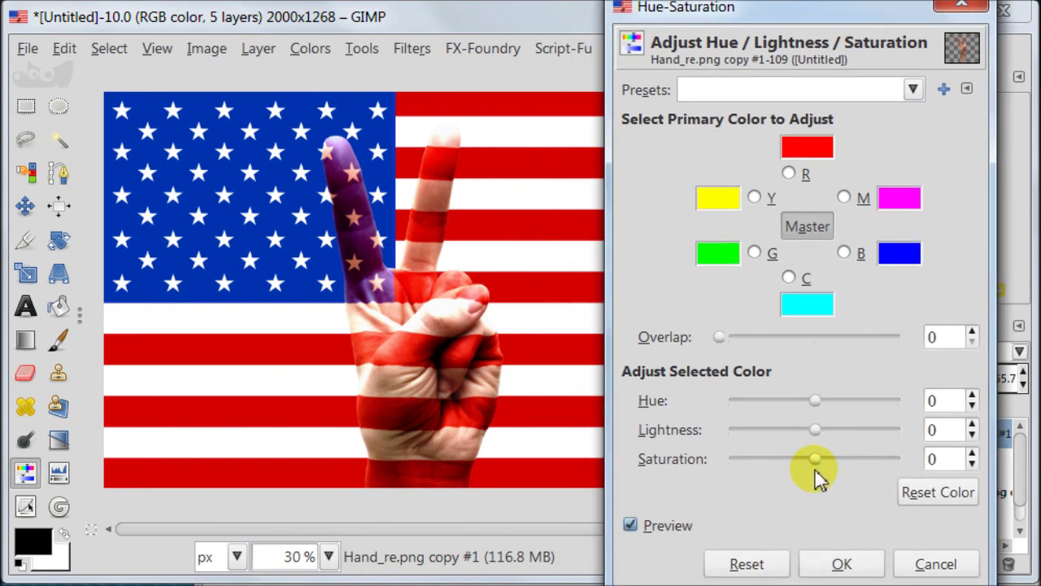
pyautogui.moveTo(815, 459); pyautogui.dragTo(767, 465)
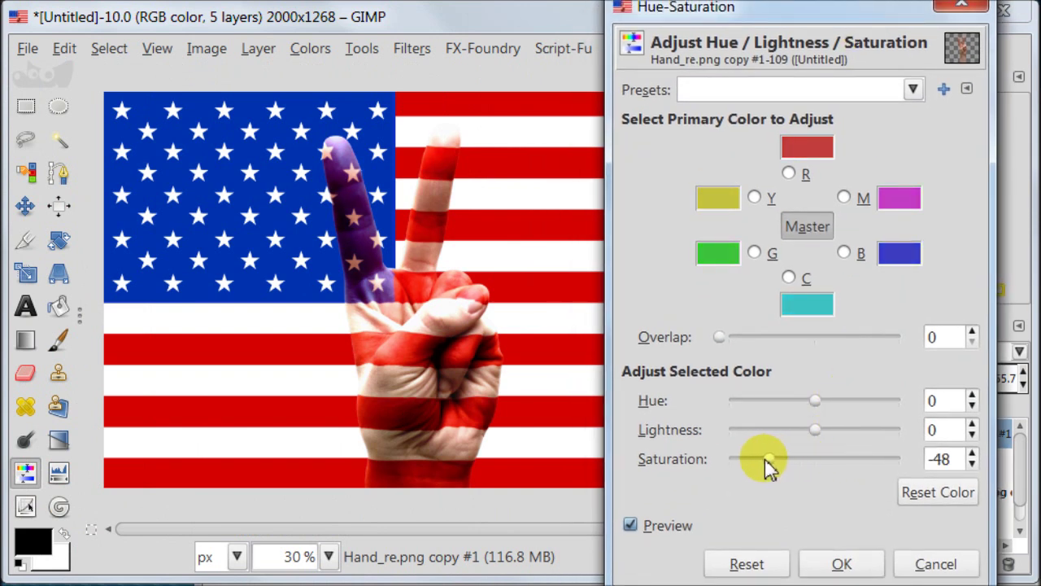
pyautogui.click(843, 563)
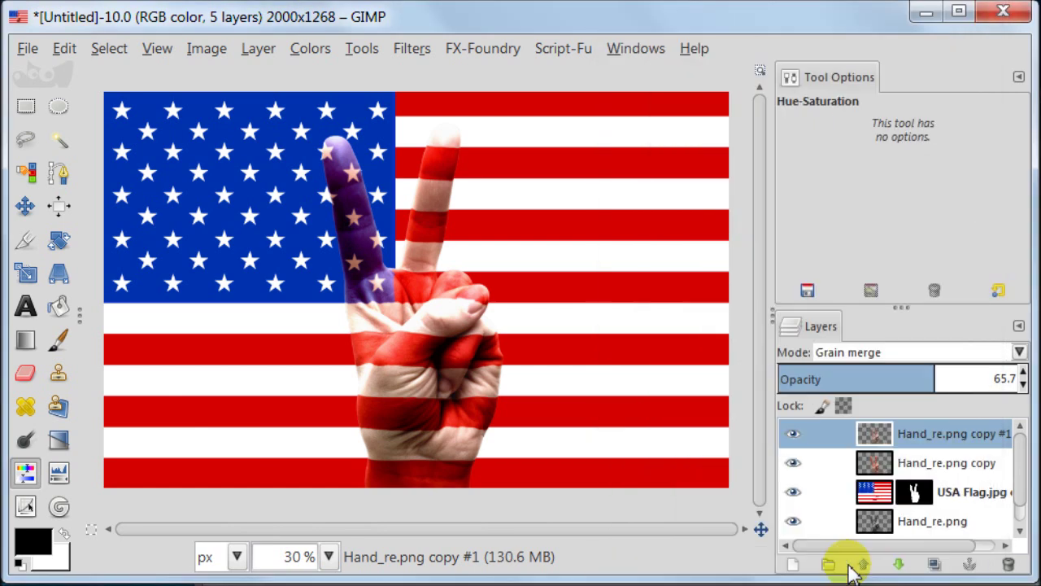
# Step: Switch Hand_re.png copy #1 to Normal mode at 15.7 opacity, toggling its visibility to compare
pyautogui.click(884, 354)
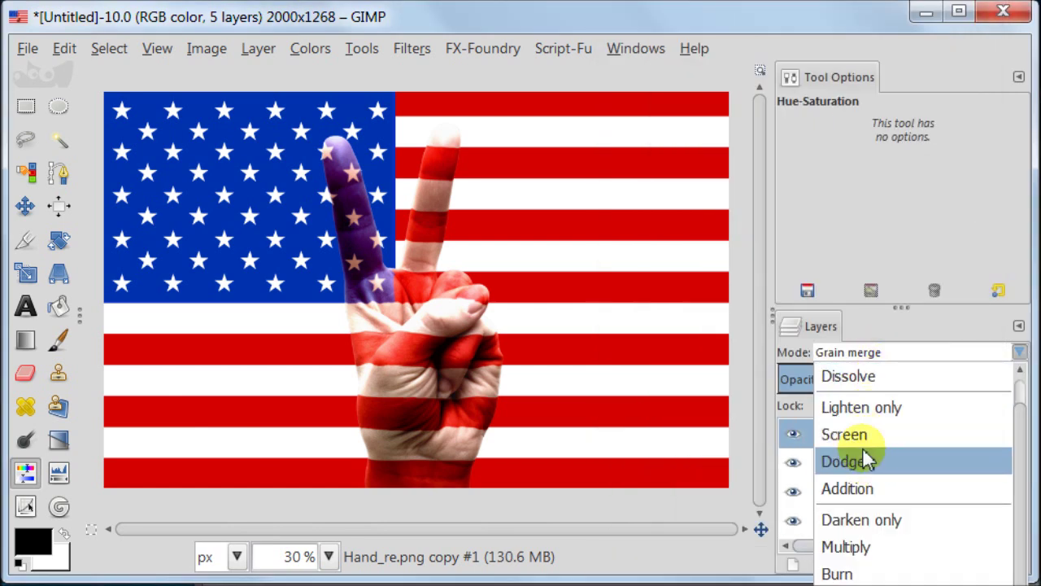
pyautogui.scroll(1, 1023, 493)
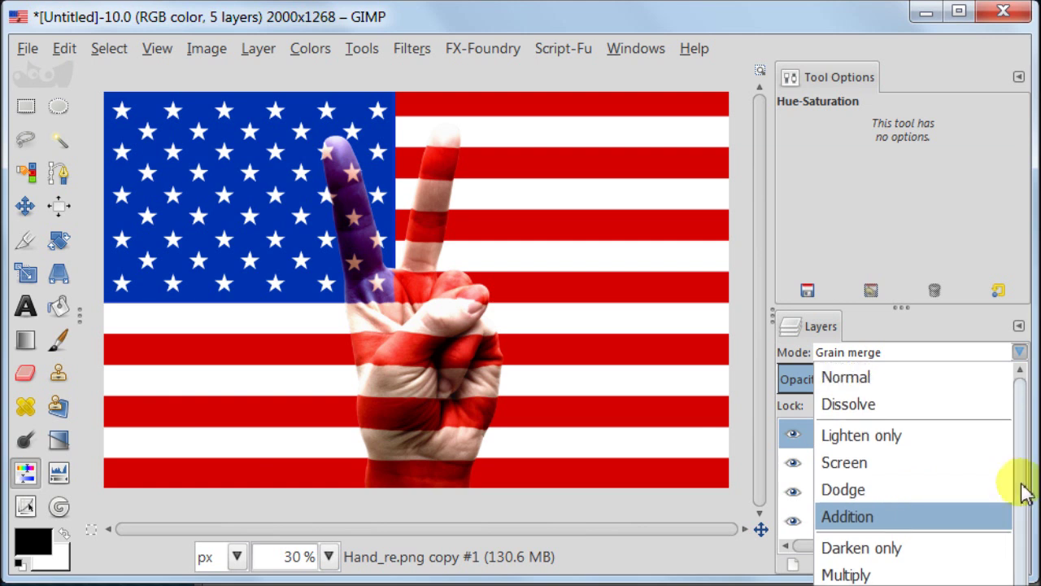
pyautogui.click(883, 377)
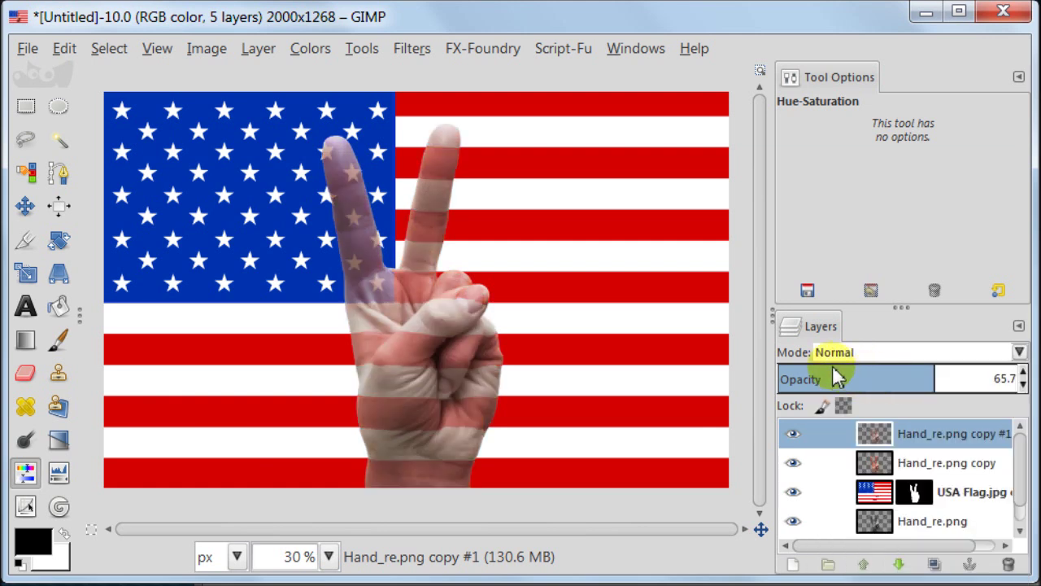
pyautogui.moveTo(838, 377); pyautogui.dragTo(816, 379)
pyautogui.click(795, 435)
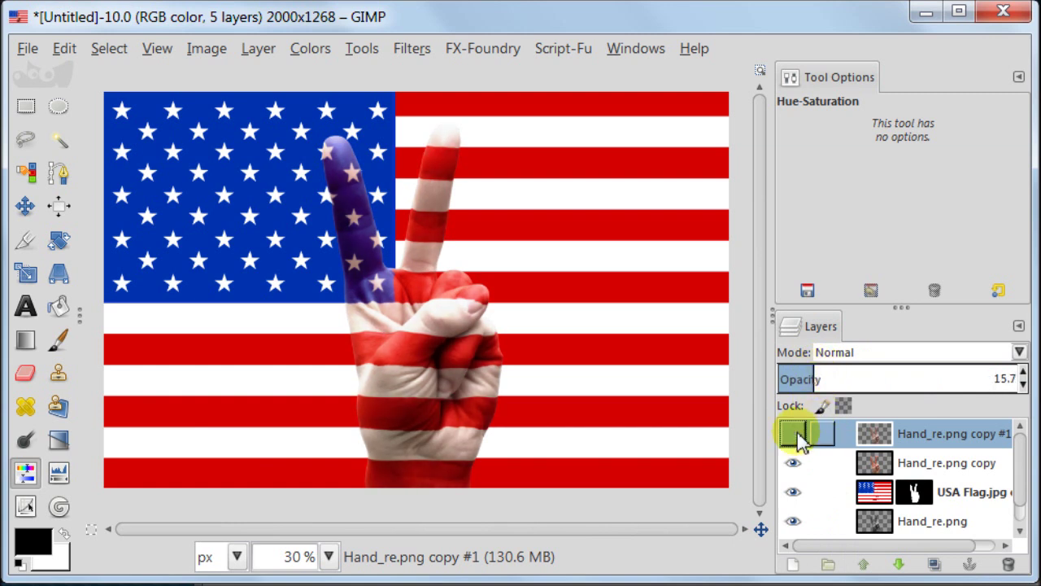
pyautogui.click(795, 435)
pyautogui.click(794, 435)
pyautogui.click(794, 435)
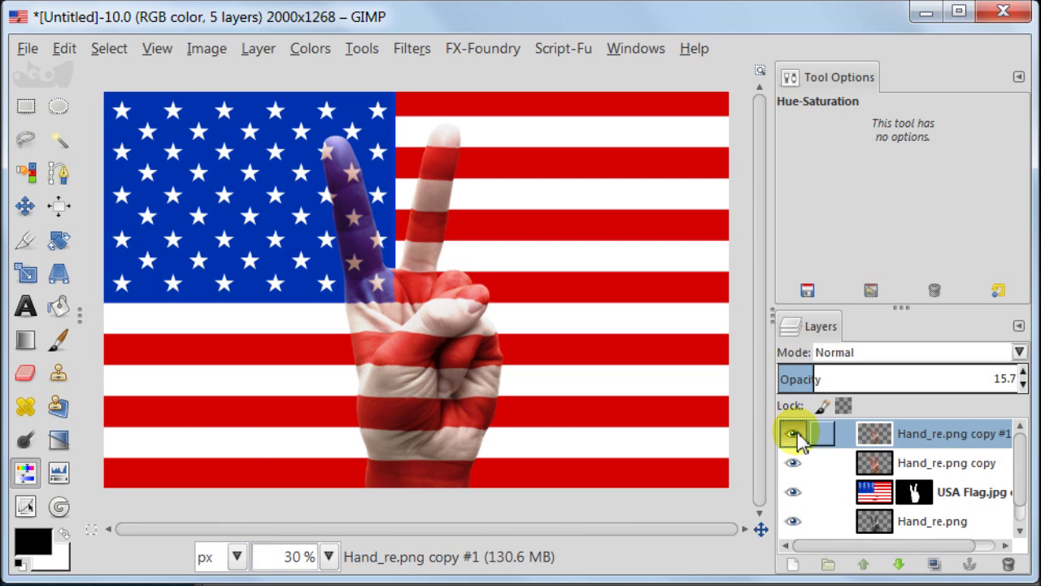
# Step: Inspect the hand at 100% zoom, then return to 30%
pyautogui.click(328, 556)
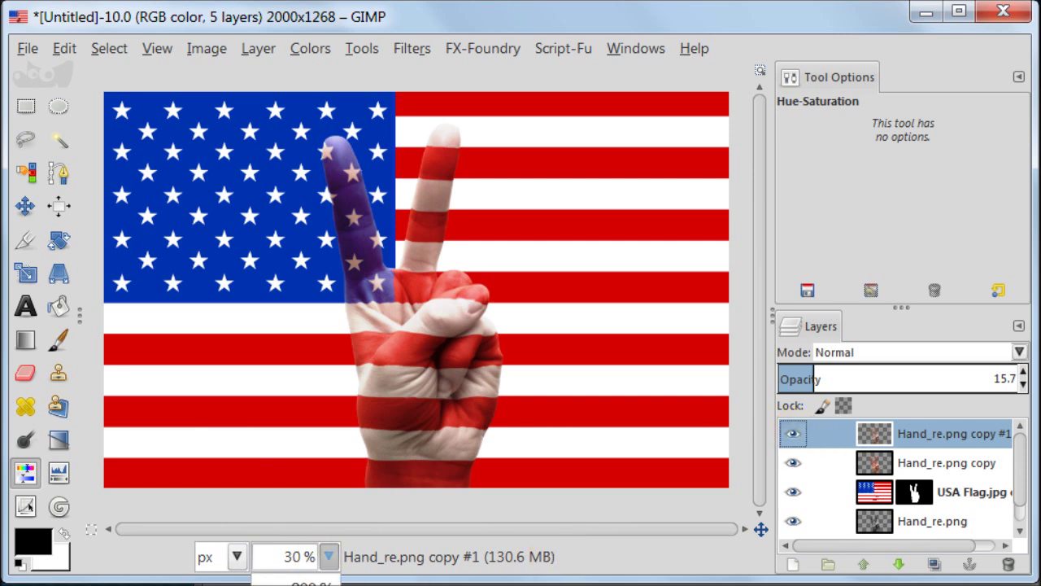
pyautogui.click(293, 537)
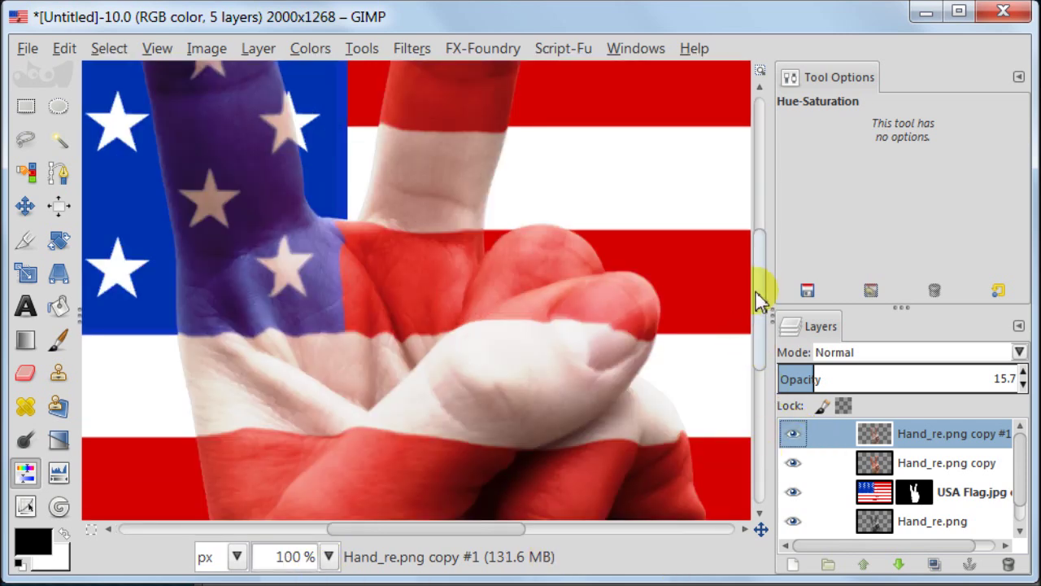
pyautogui.scroll(-1, 754, 296)
pyautogui.moveTo(754, 296); pyautogui.dragTo(771, 337)
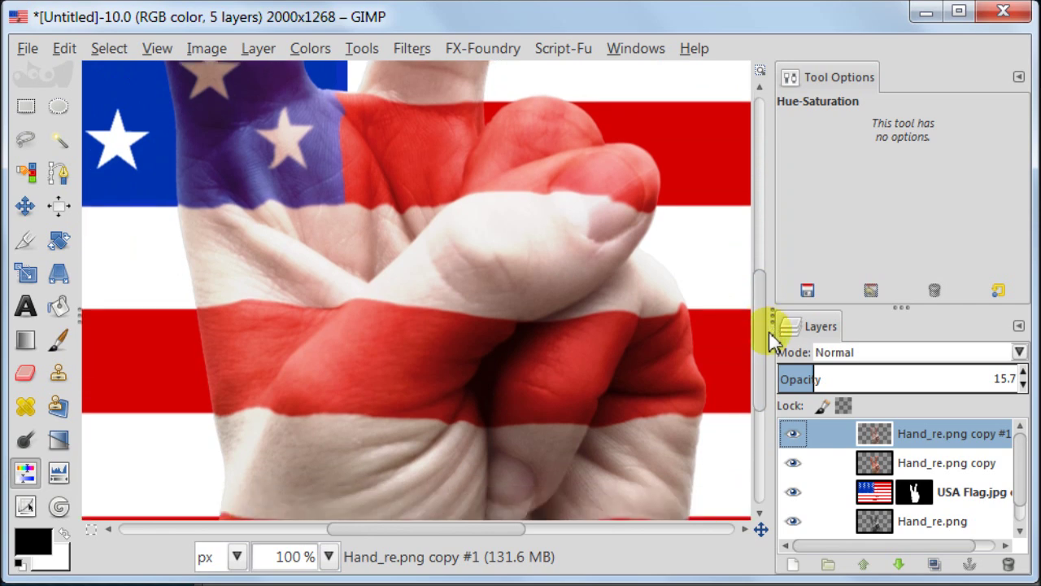
pyautogui.click(328, 557)
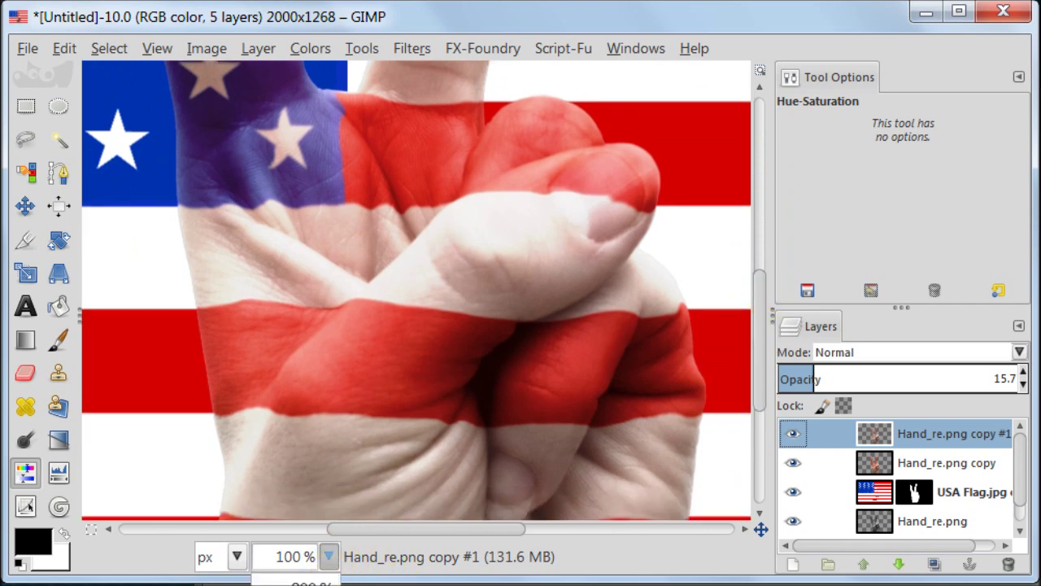
pyautogui.click(293, 583)
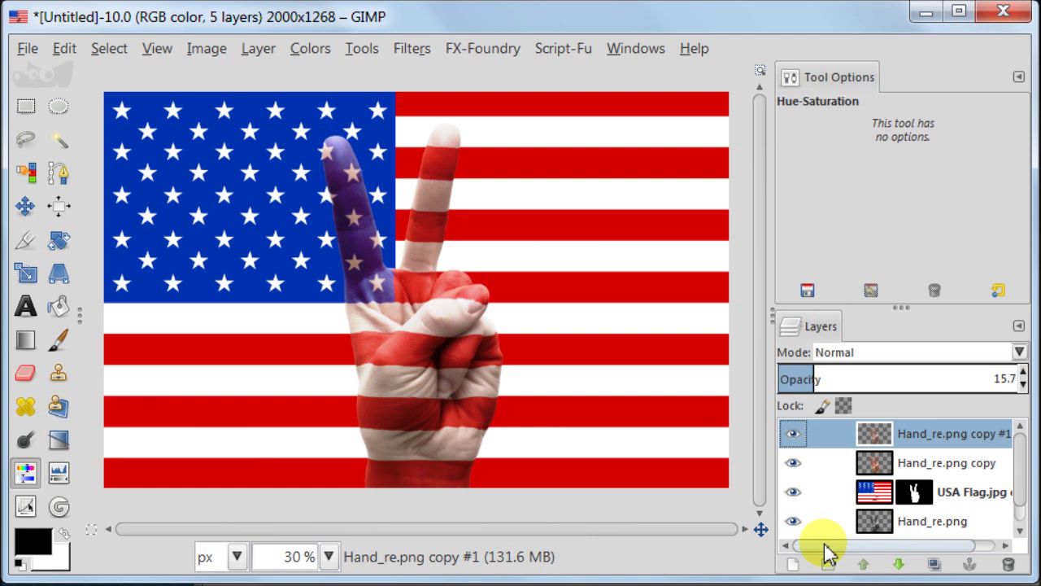
pyautogui.click(819, 463)
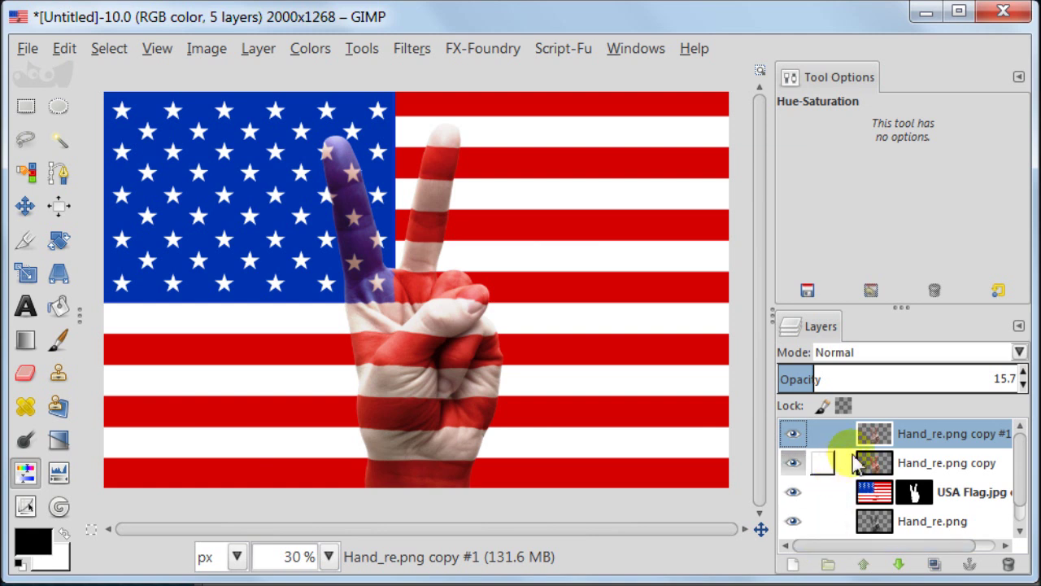
# Step: Duplicate Hand_re.png copy as copy #2, set it to Normal, and move it to the top at 100 opacity
pyautogui.click(929, 436)
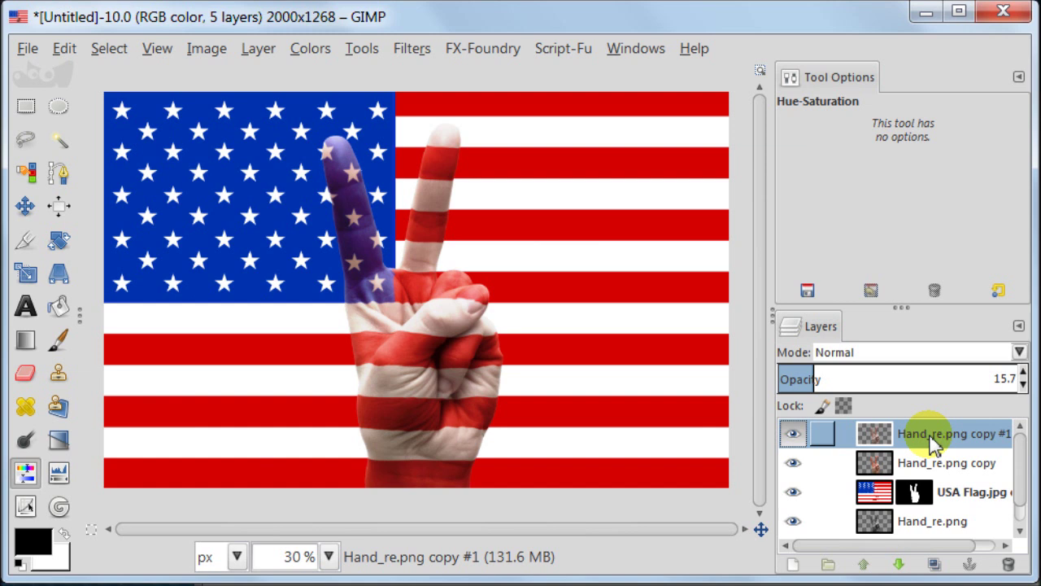
pyautogui.click(933, 565)
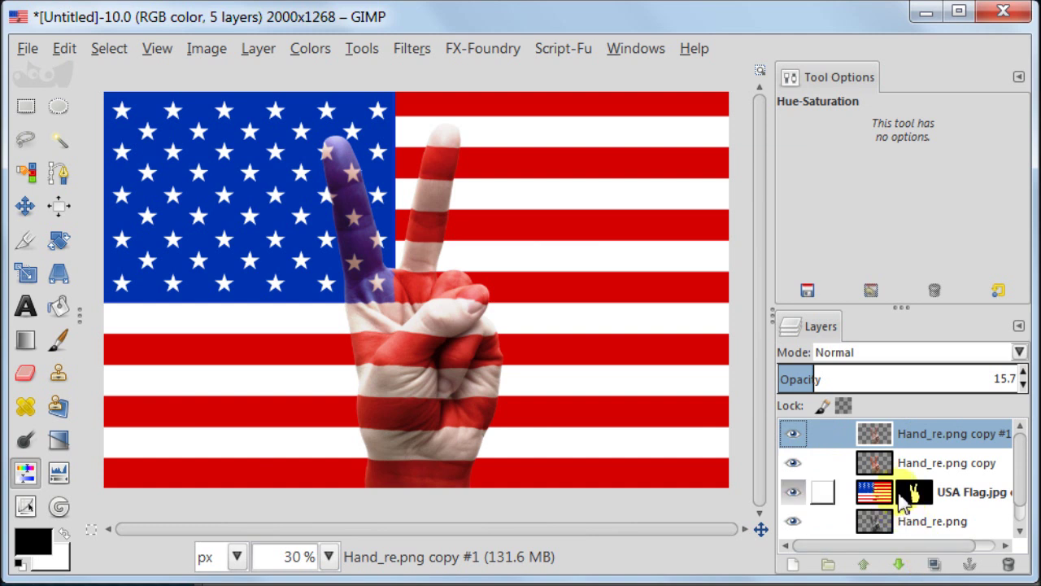
pyautogui.click(885, 476)
pyautogui.click(934, 565)
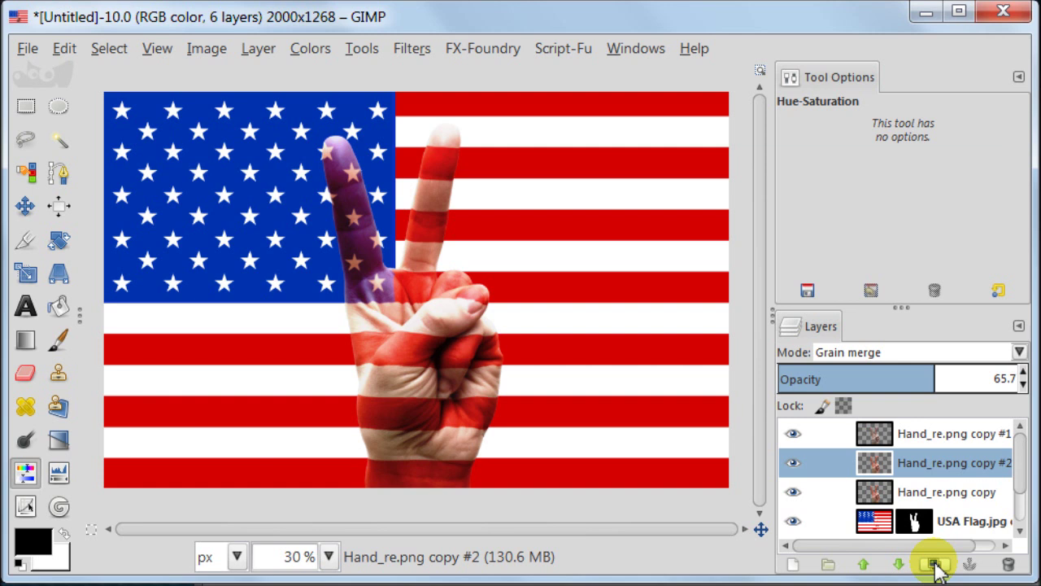
pyautogui.click(831, 354)
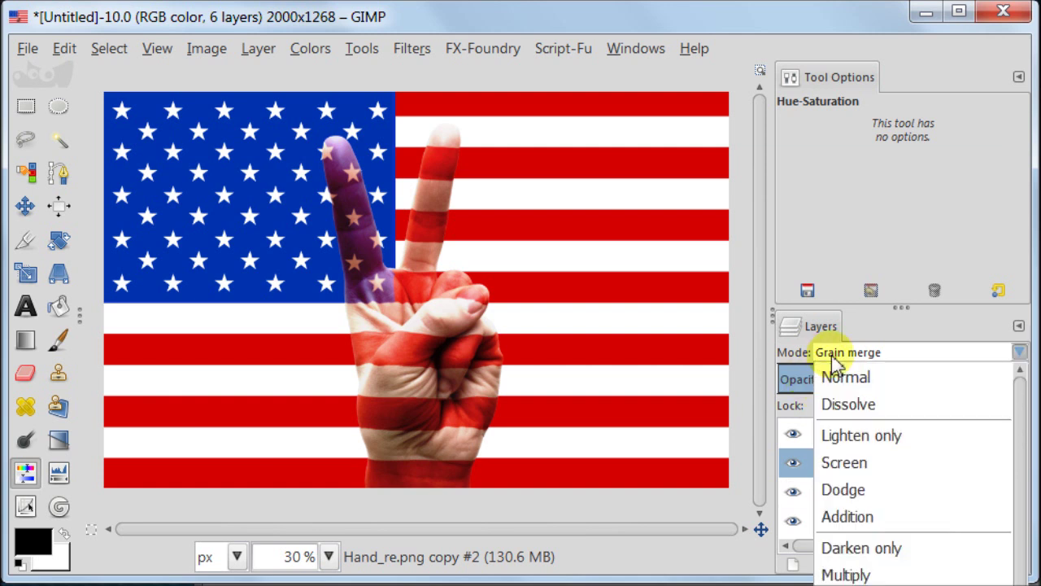
pyautogui.click(842, 378)
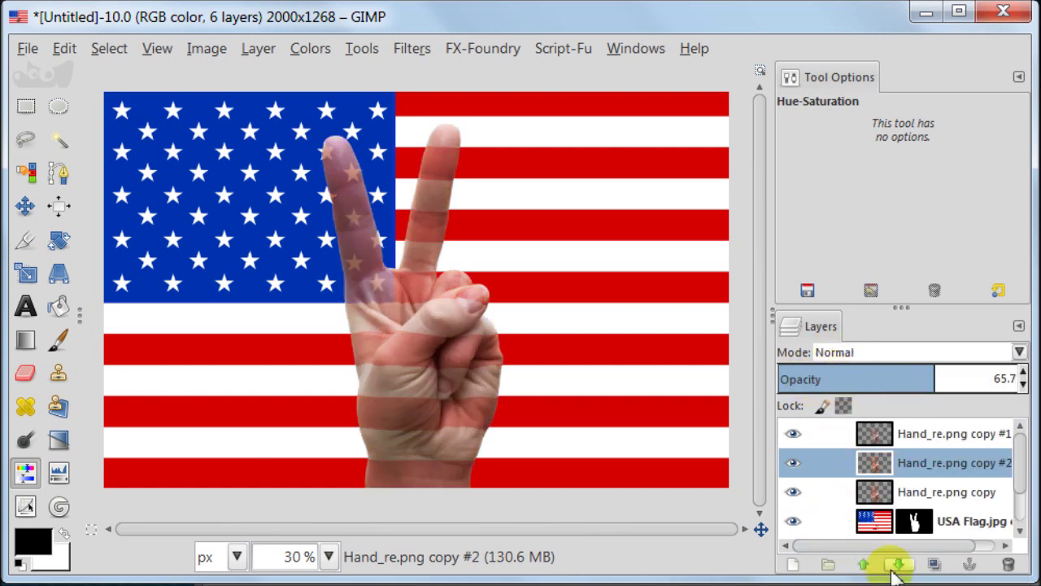
pyautogui.click(864, 565)
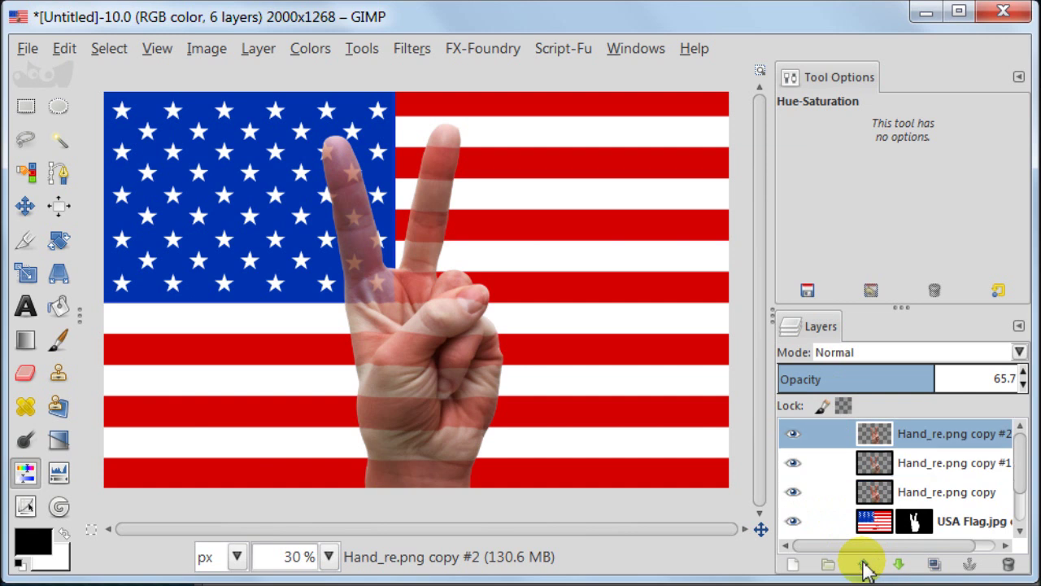
pyautogui.moveTo(934, 367); pyautogui.dragTo(1032, 379)
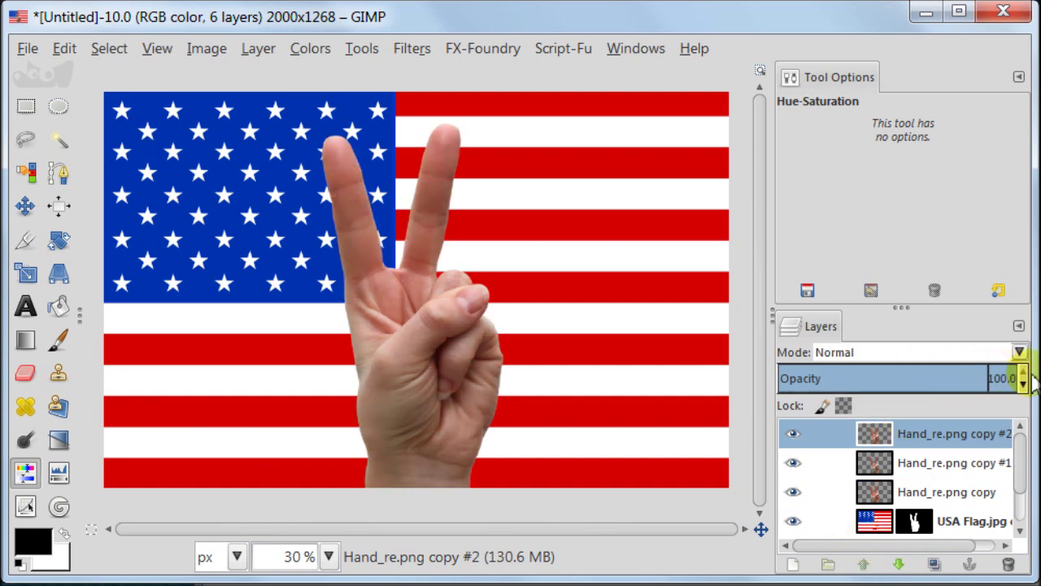
# Step: Add a black layer mask to Hand_re.png copy #2 and paint white over the knuckles
pyautogui.rightClick(906, 437)
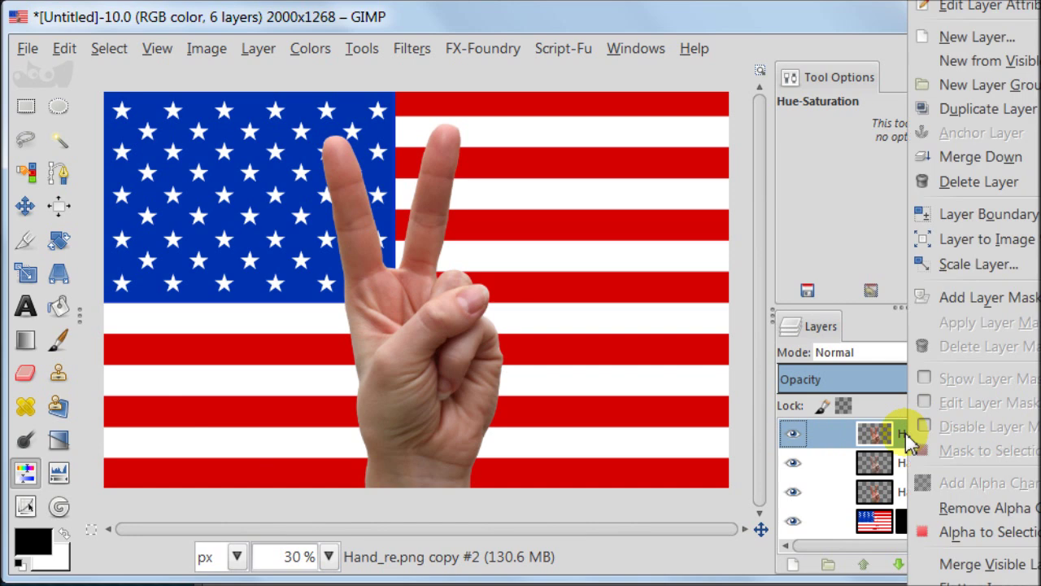
pyautogui.click(985, 298)
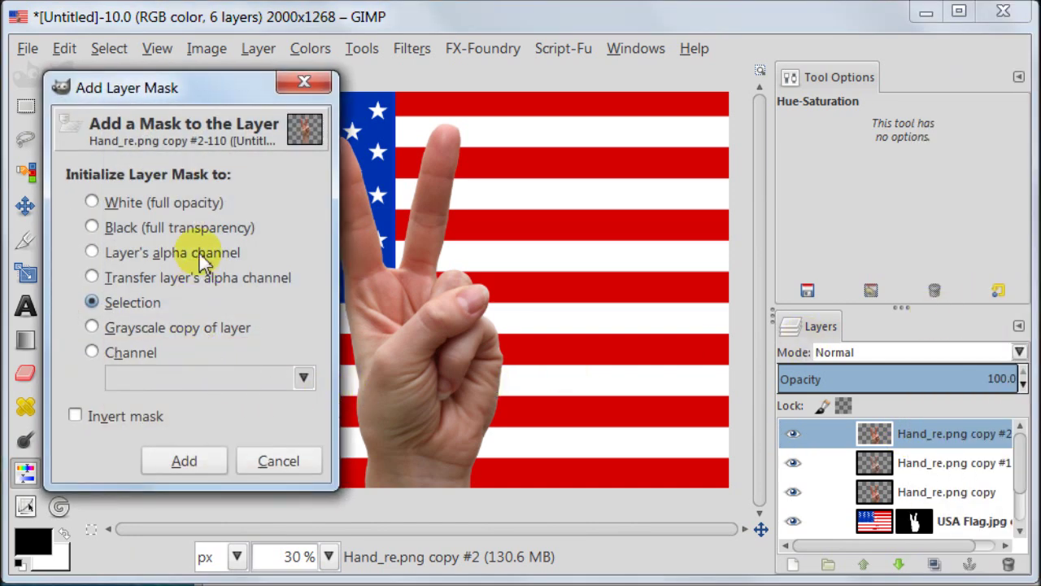
pyautogui.click(206, 228)
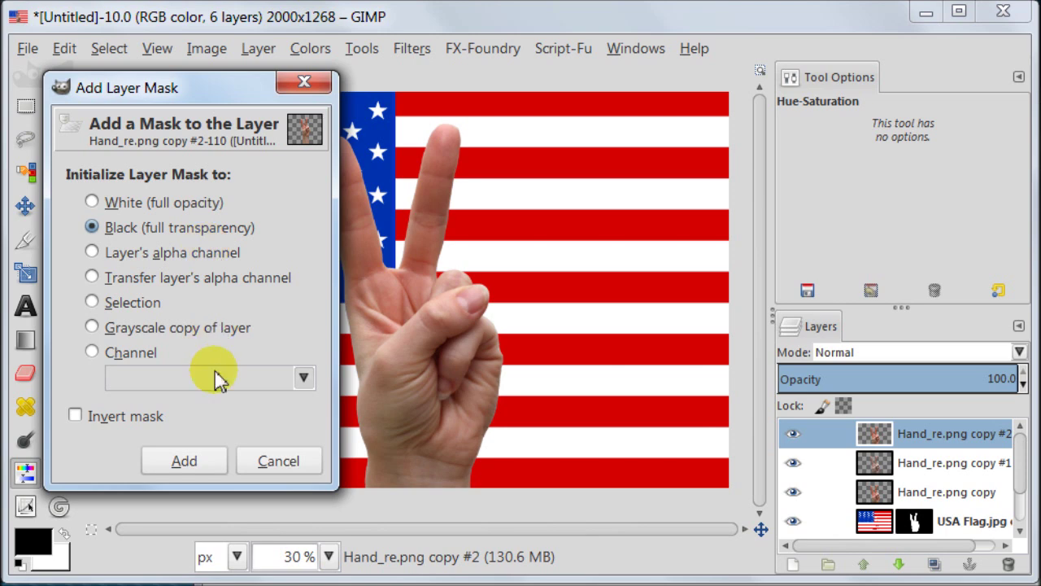
pyautogui.click(217, 462)
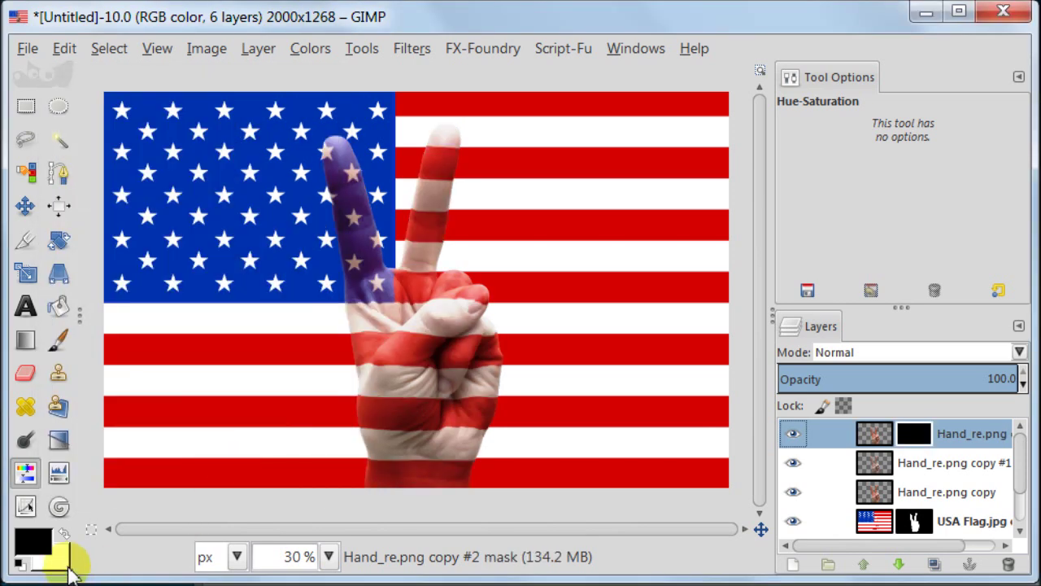
pyautogui.click(63, 533)
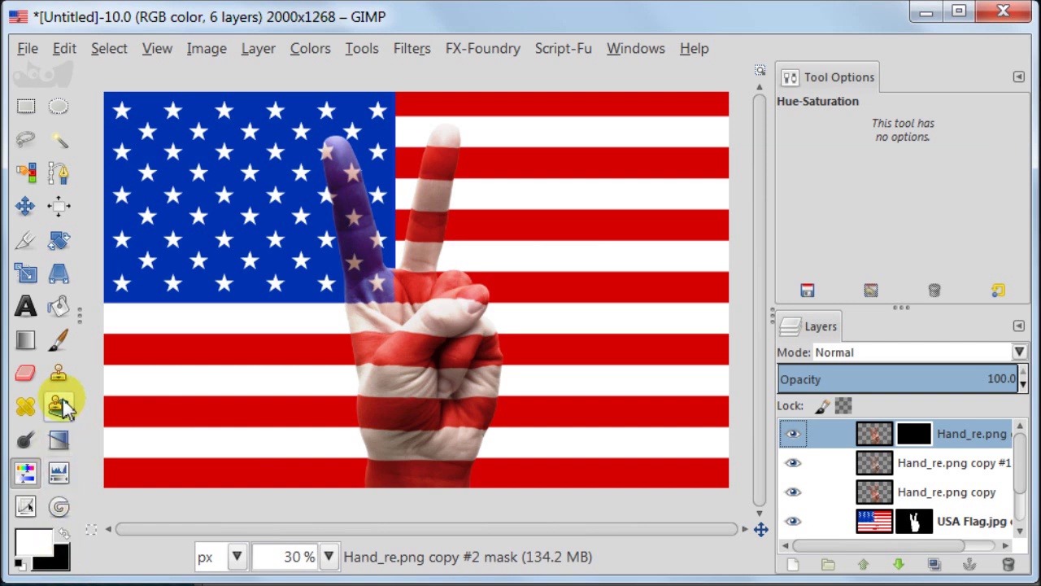
pyautogui.click(60, 340)
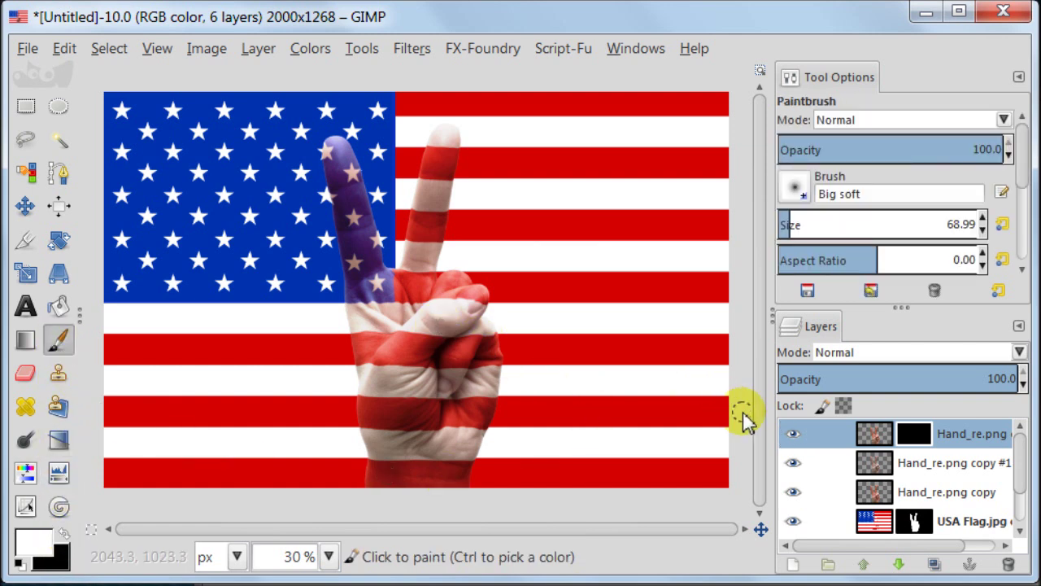
pyautogui.click(919, 437)
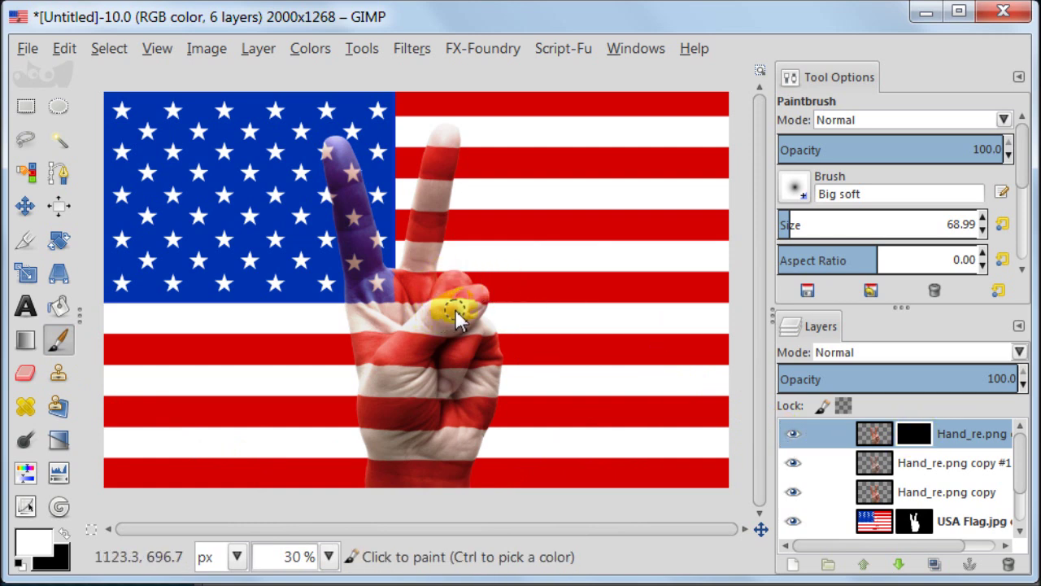
pyautogui.click(436, 317)
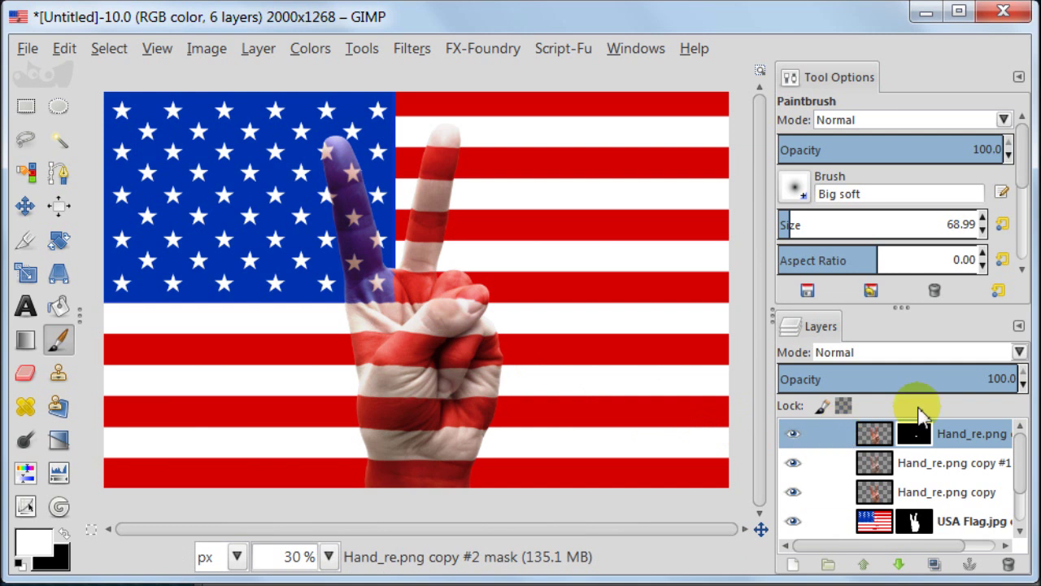
# Step: Bring the top hand copy's opacity down to 19.1, touching up the mask and comparing visibility
pyautogui.click(862, 378)
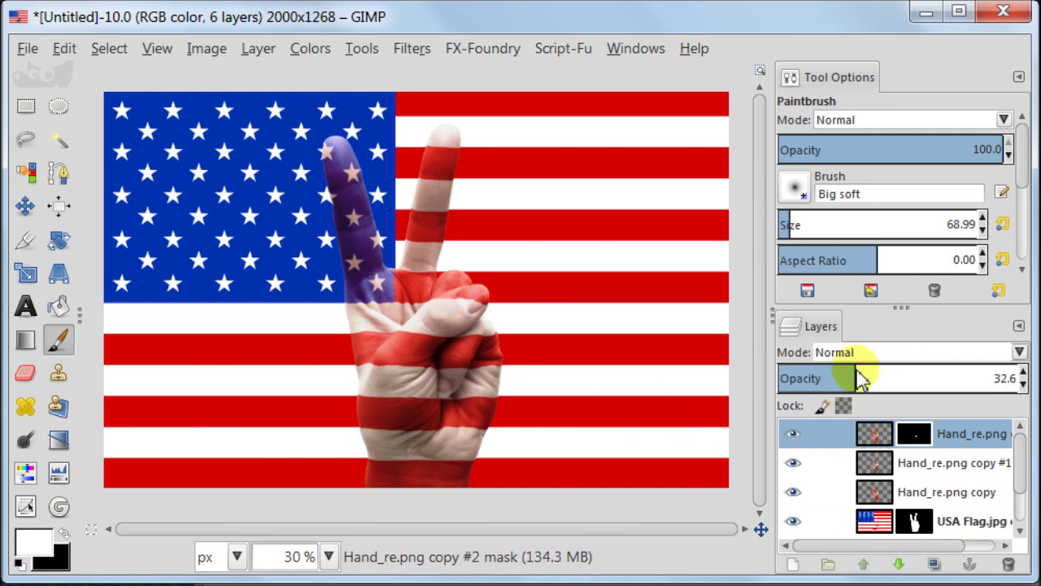
pyautogui.moveTo(862, 379); pyautogui.dragTo(840, 377)
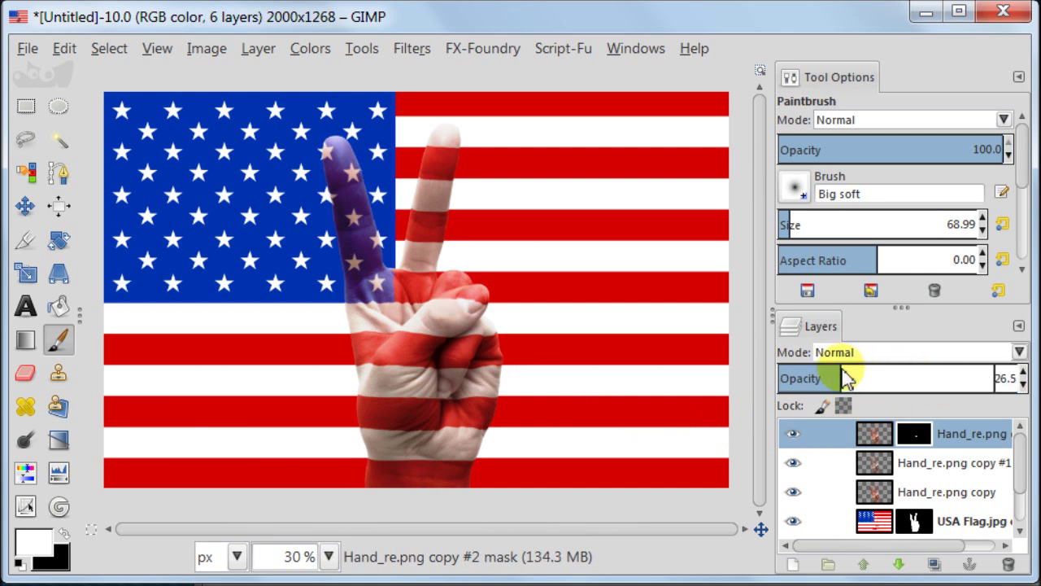
pyautogui.click(792, 435)
pyautogui.click(793, 435)
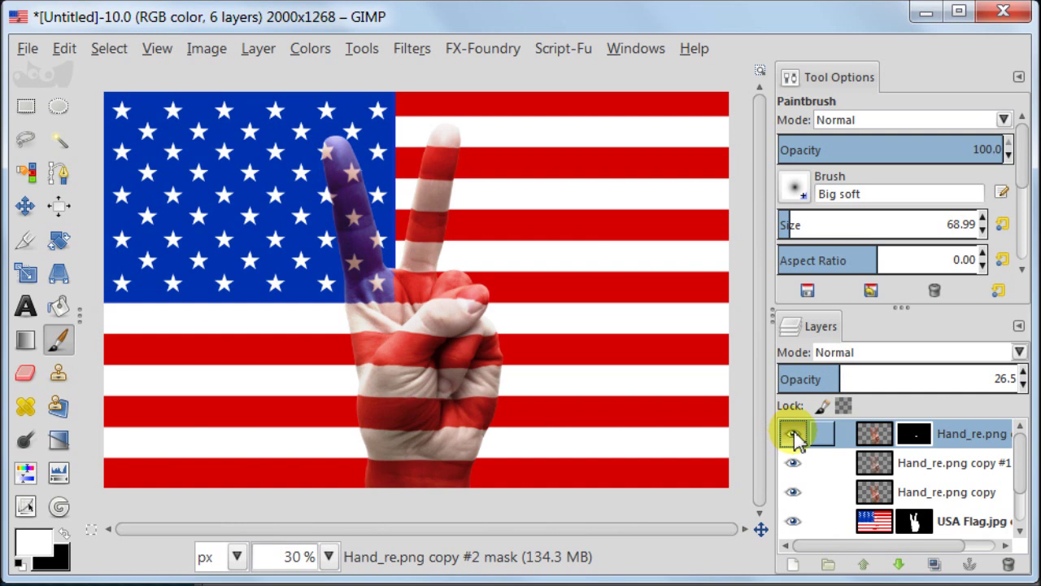
pyautogui.moveTo(393, 318); pyautogui.dragTo(417, 324)
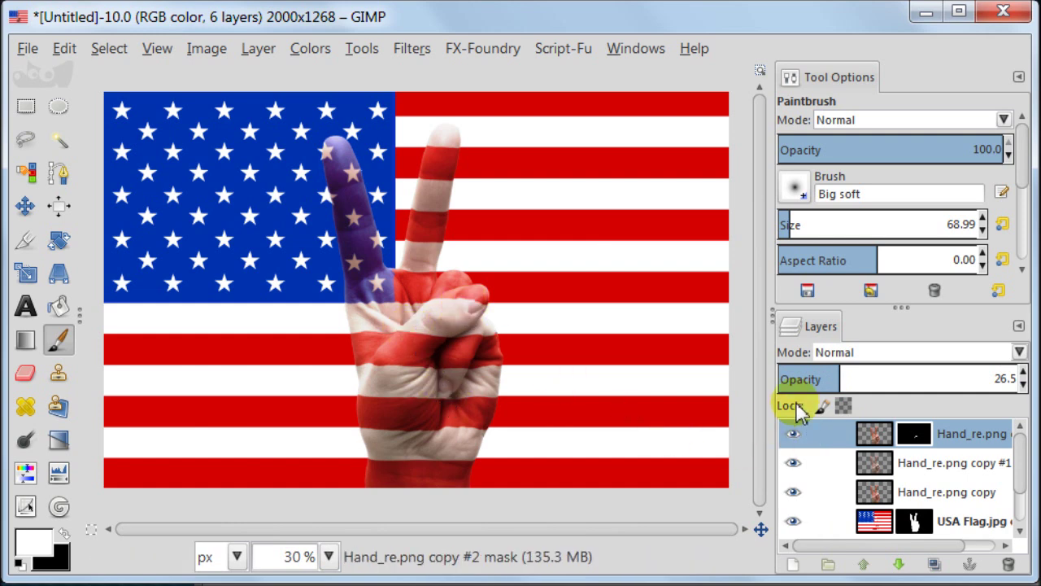
pyautogui.click(832, 370)
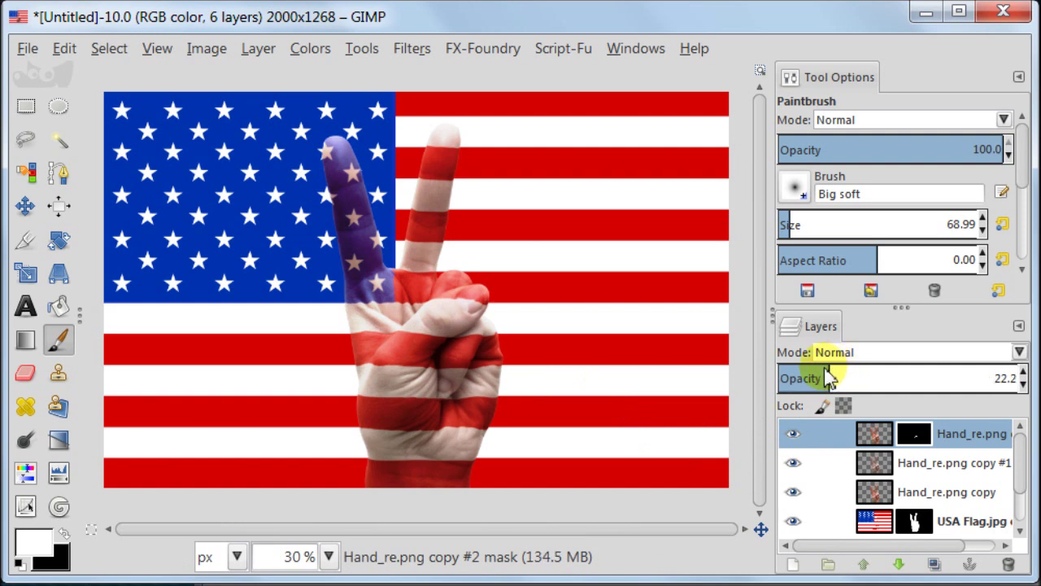
pyautogui.click(821, 377)
pyautogui.click(793, 433)
pyautogui.click(793, 436)
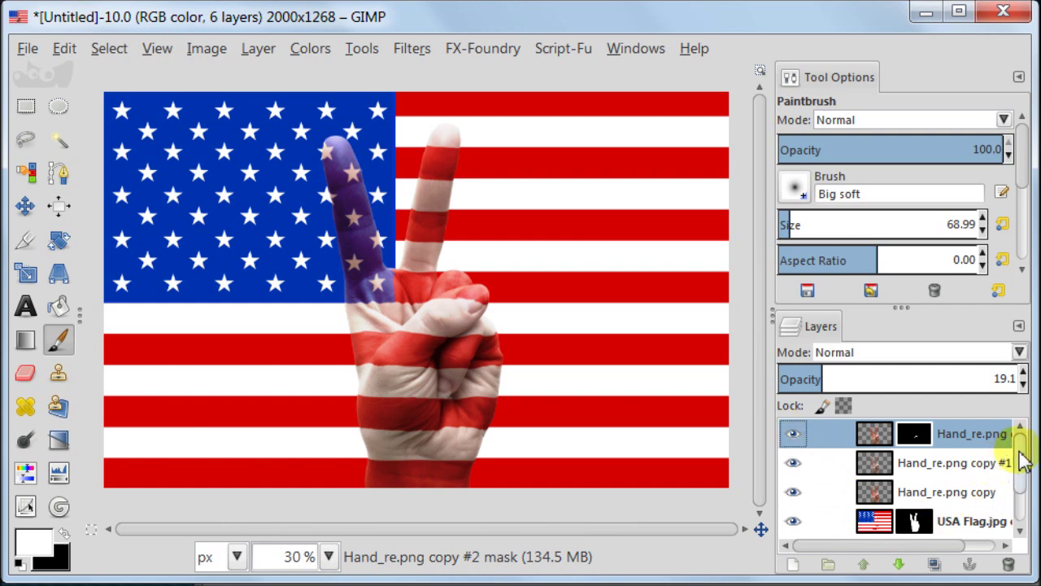
pyautogui.moveTo(1017, 457); pyautogui.dragTo(1023, 508)
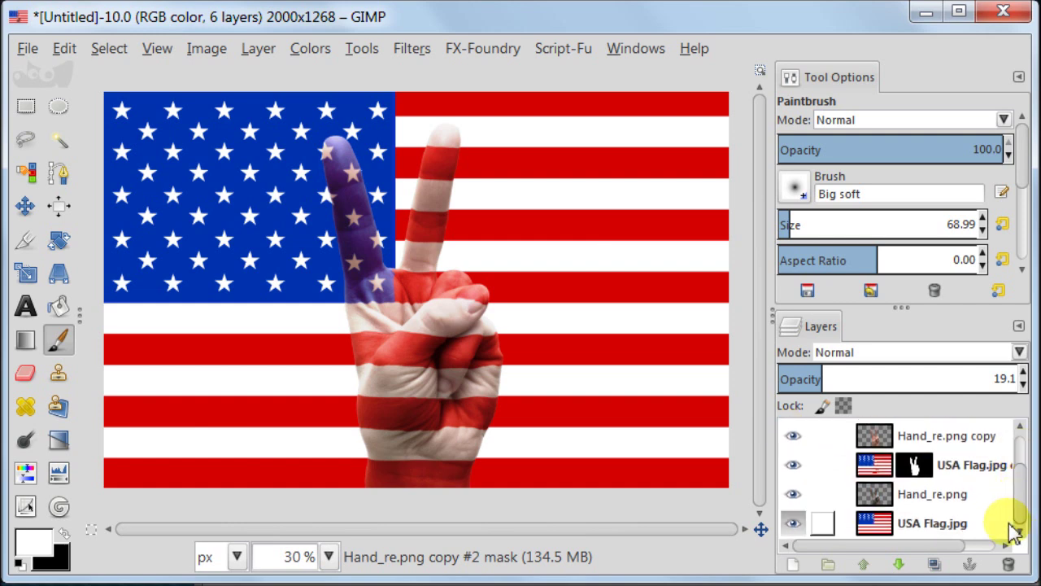
# Step: Hide USA Flag.jpg, merge the visible hand layers into Hand_re.png, then show the flag again
pyautogui.click(793, 525)
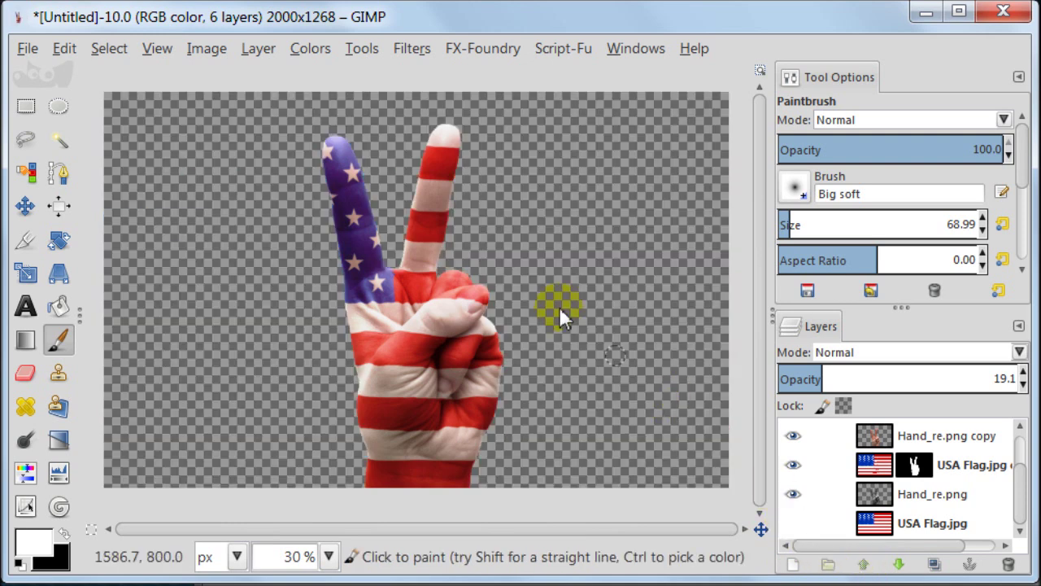
pyautogui.click(204, 53)
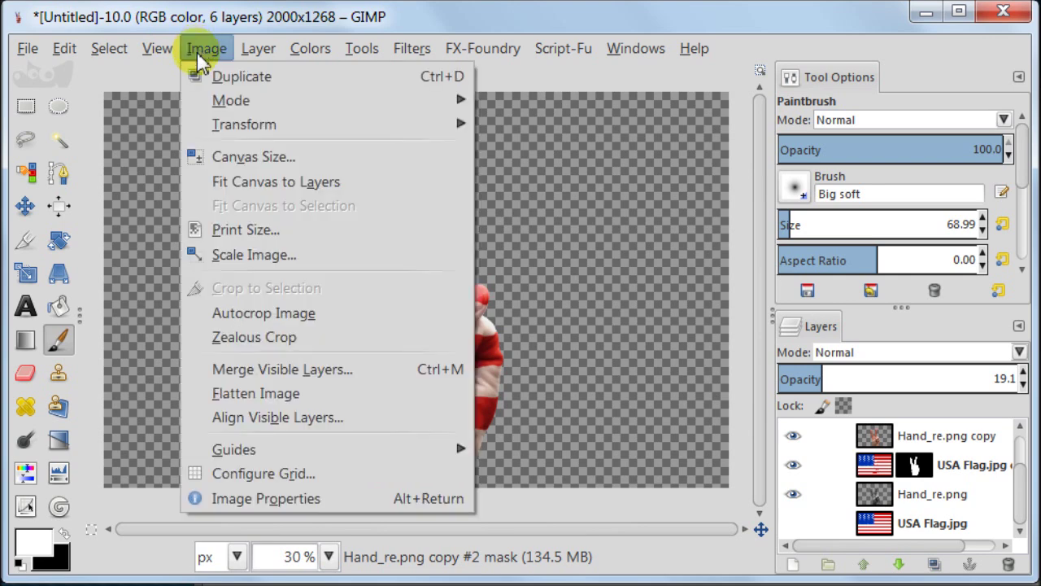
pyautogui.click(207, 371)
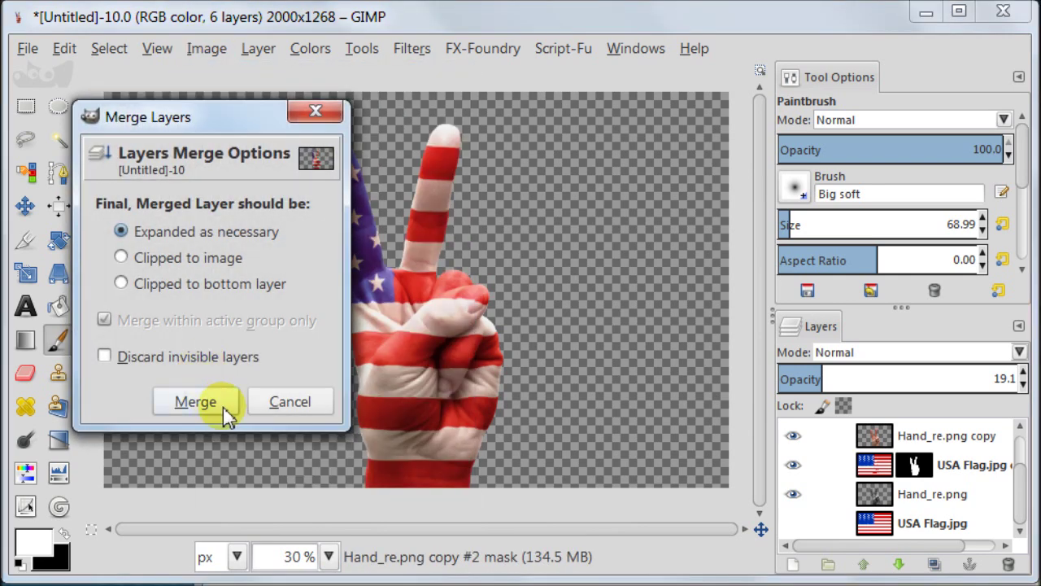
pyautogui.click(226, 407)
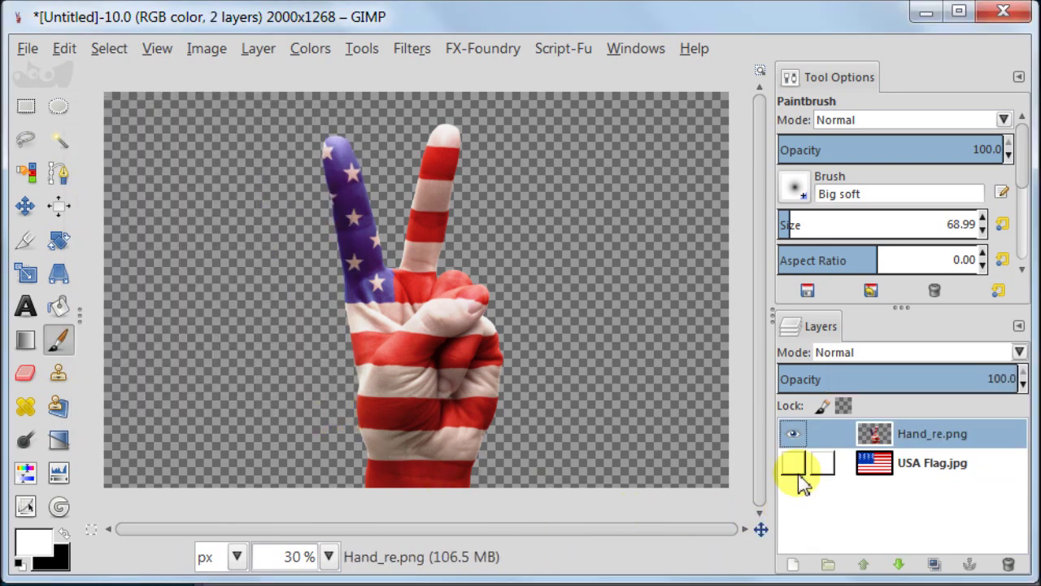
pyautogui.click(793, 463)
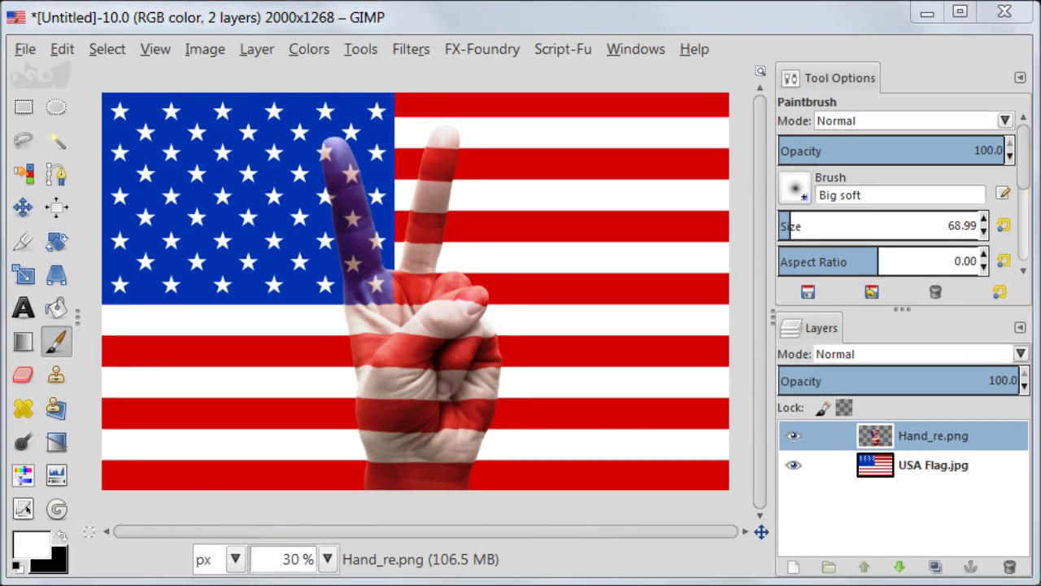
# Step: Add a transparent layer named Layer directly above USA Flag.jpg
pyautogui.click(876, 469)
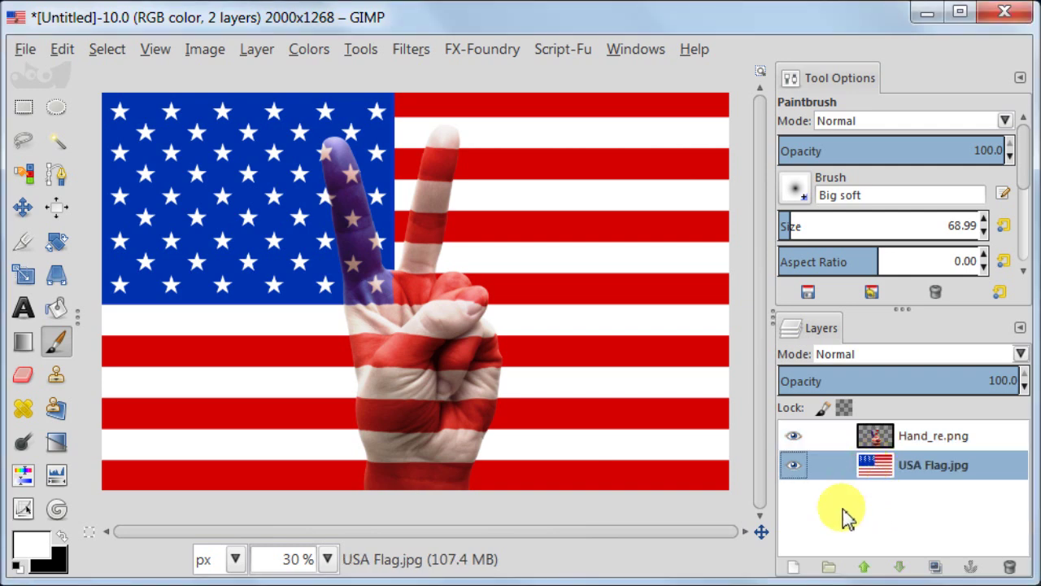
pyautogui.click(791, 566)
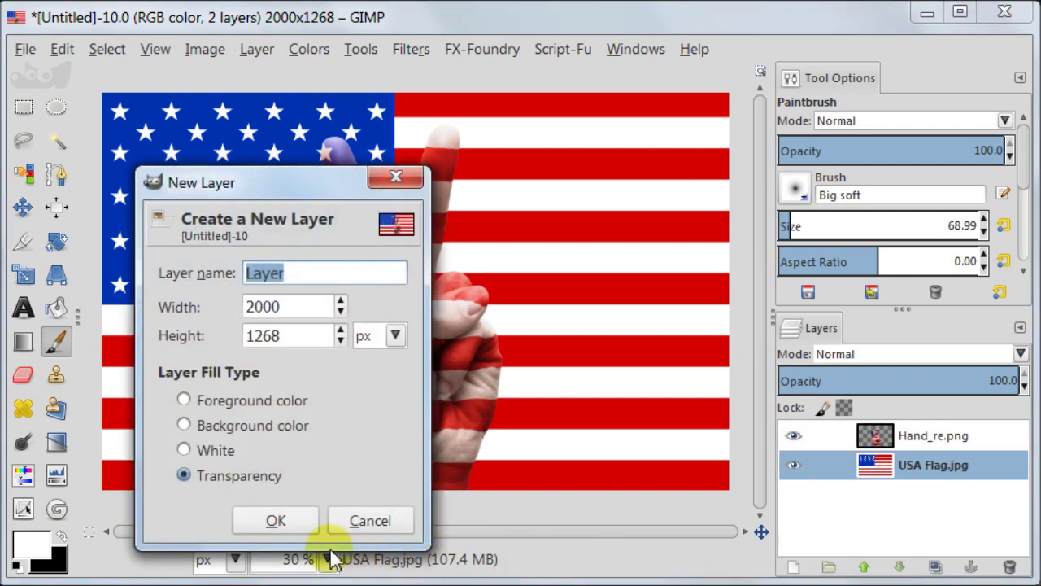
pyautogui.click(276, 521)
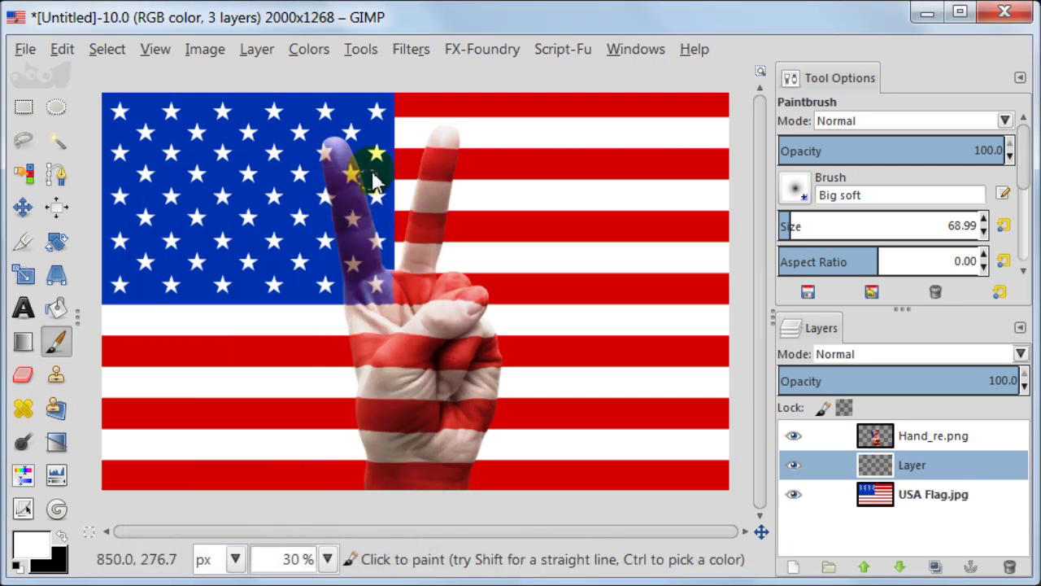
pyautogui.click(411, 51)
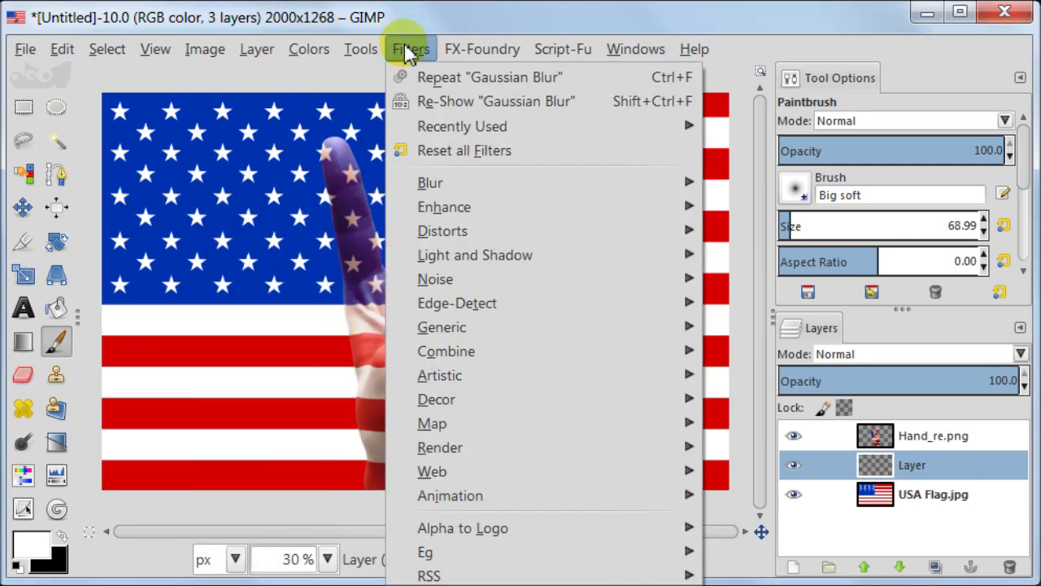
pyautogui.moveTo(360, 49)
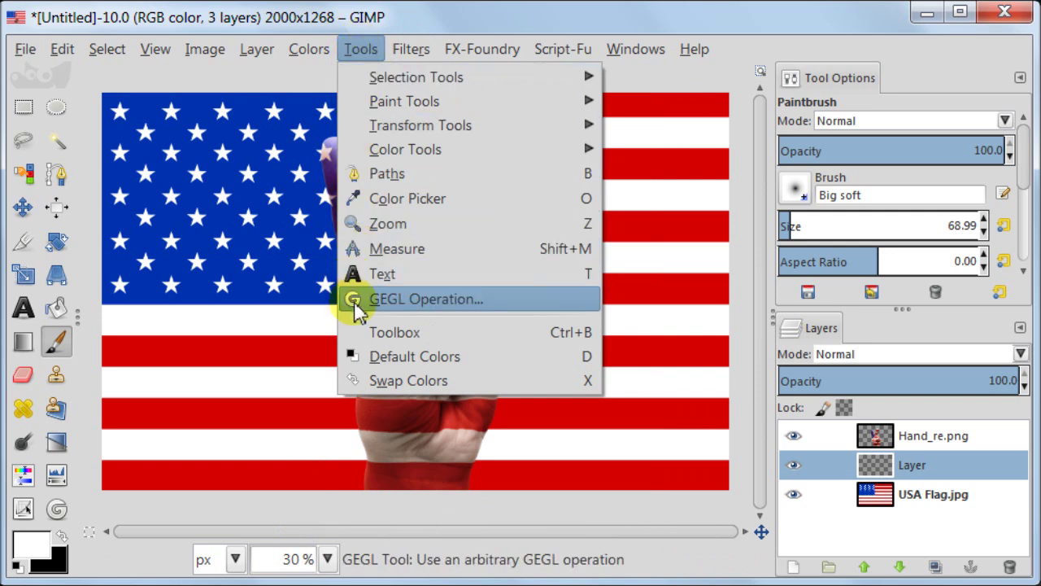
# Step: Choose the vignette operation in the GEGL Operation tool for the empty layer
pyautogui.click(545, 299)
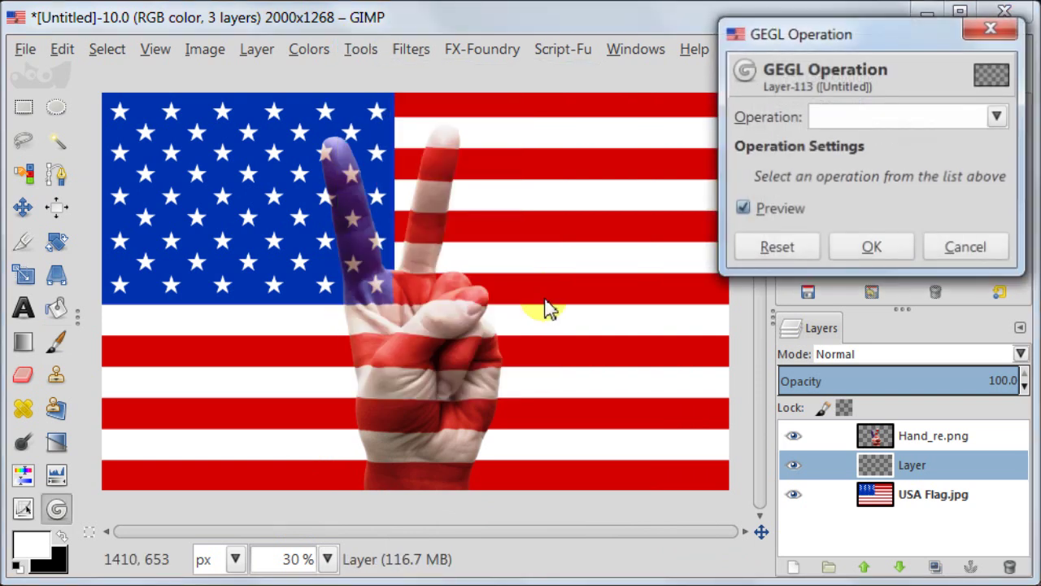
pyautogui.click(998, 118)
pyautogui.moveTo(1003, 158); pyautogui.dragTo(1000, 496)
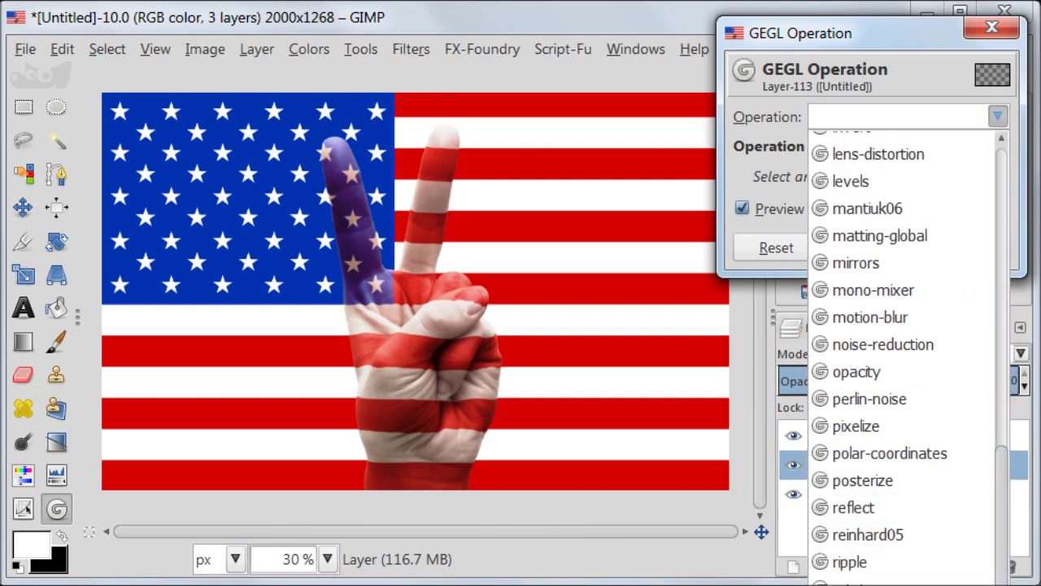
pyautogui.scroll(-10, 846, 529)
pyautogui.click(846, 561)
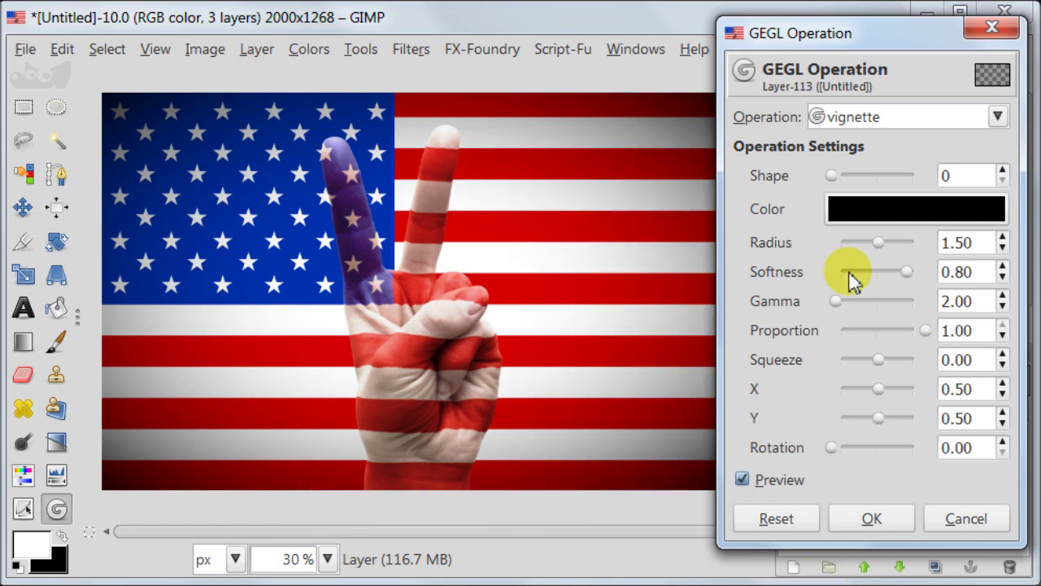
# Step: Set the vignette to softness 0.87, radius 1.47 and squeeze 0.07
pyautogui.moveTo(864, 47); pyautogui.dragTo(917, 38)
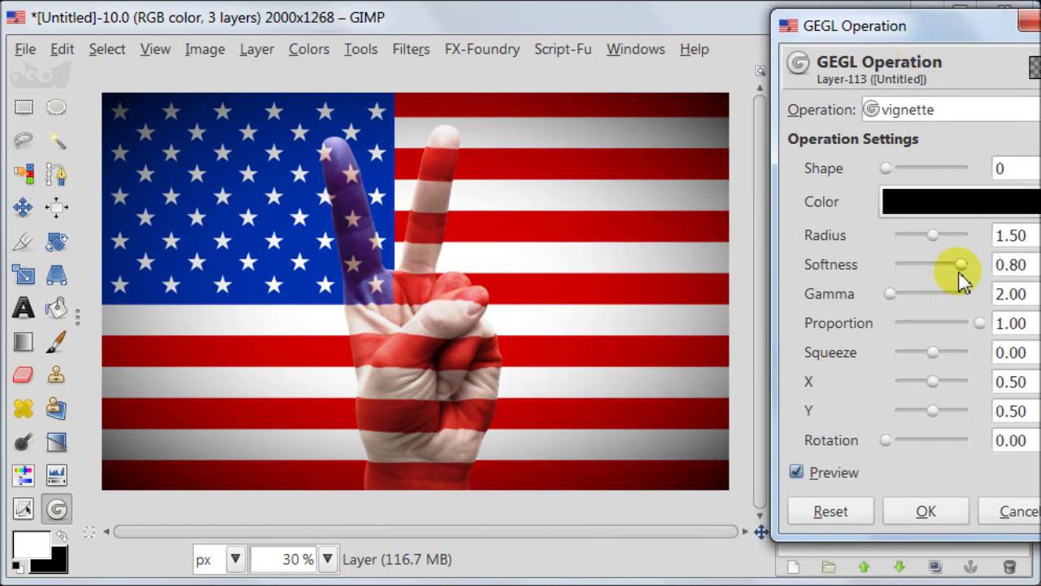
pyautogui.moveTo(962, 265)
pyautogui.mouseDown()
pyautogui.moveTo(950, 265)
pyautogui.moveTo(970, 265)
pyautogui.mouseUp()
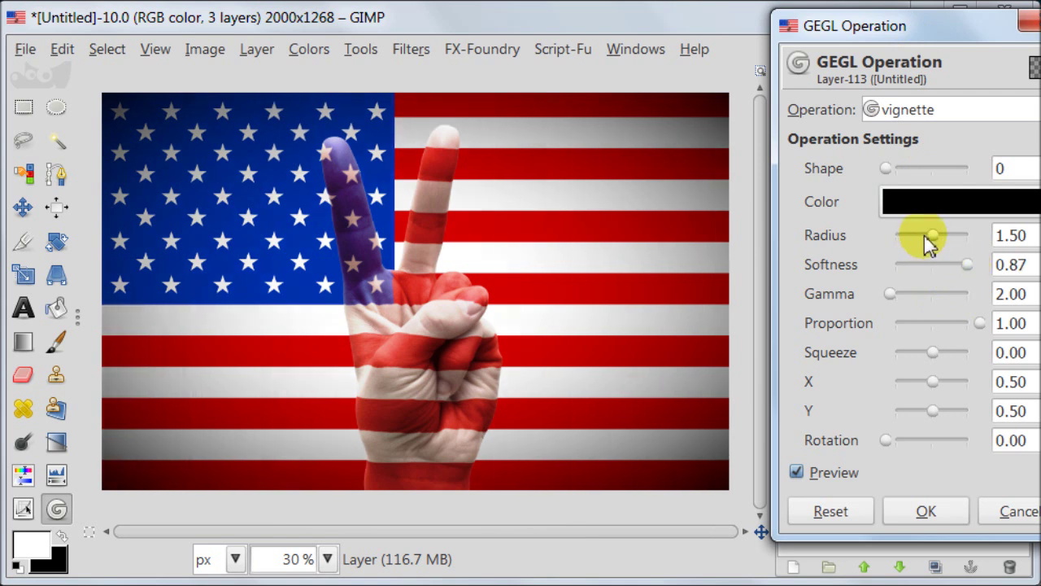
pyautogui.moveTo(931, 236); pyautogui.dragTo(931, 236)
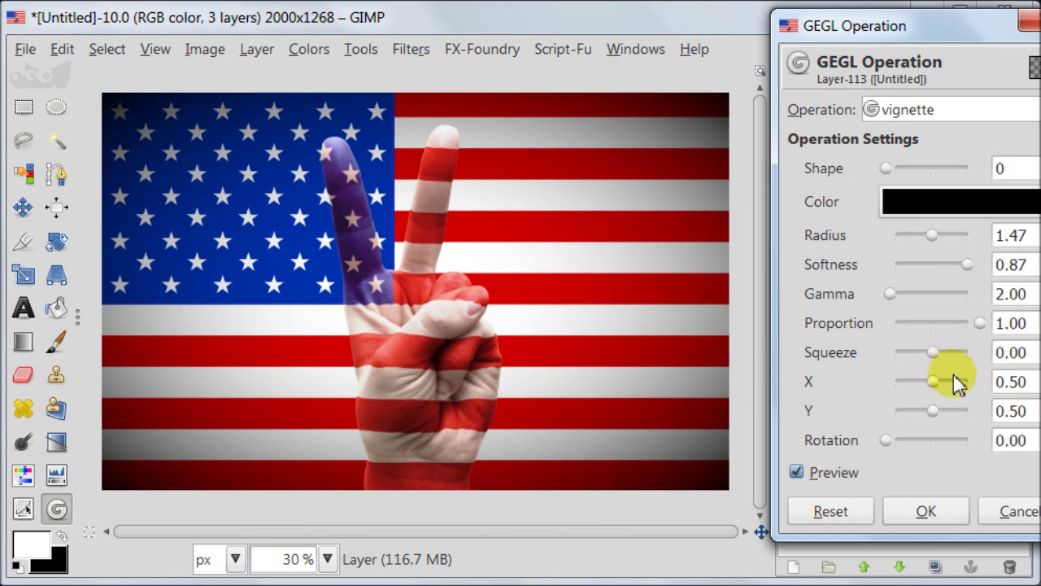
pyautogui.moveTo(934, 356); pyautogui.dragTo(938, 360)
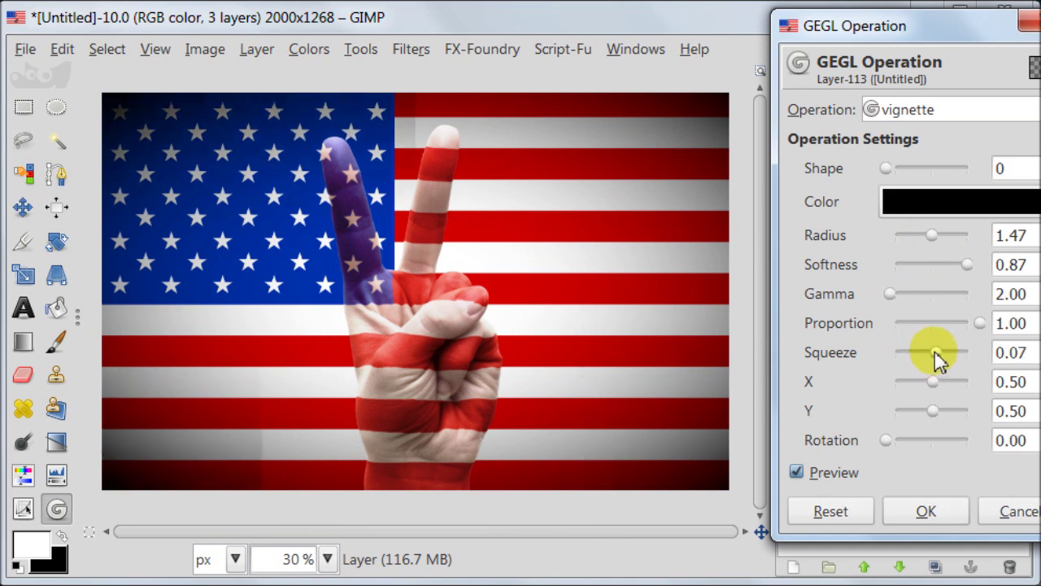
# Step: Apply the vignette and set the vignette layer's blend mode to Grain merge
pyautogui.click(927, 511)
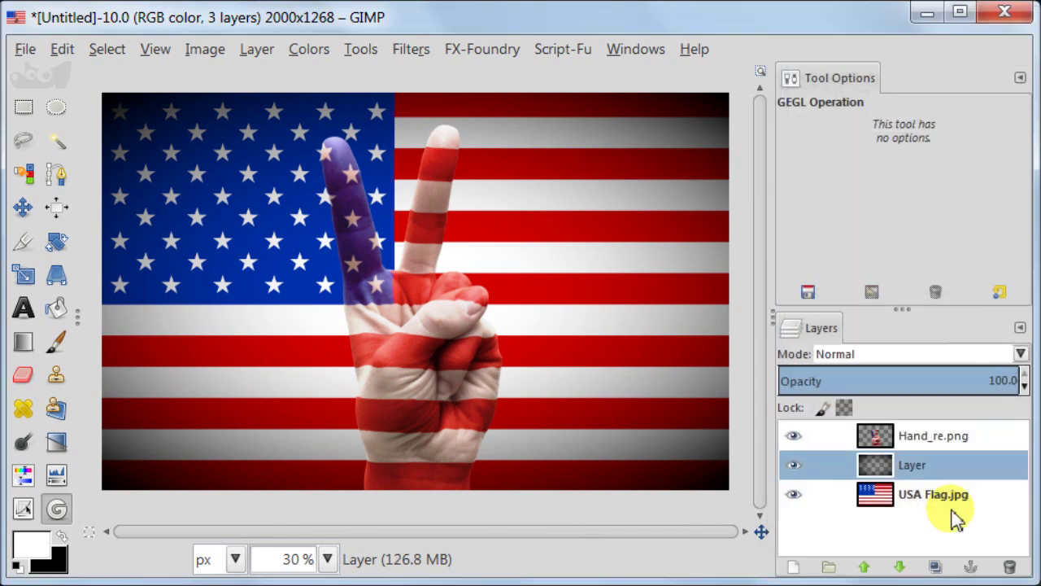
pyautogui.click(885, 358)
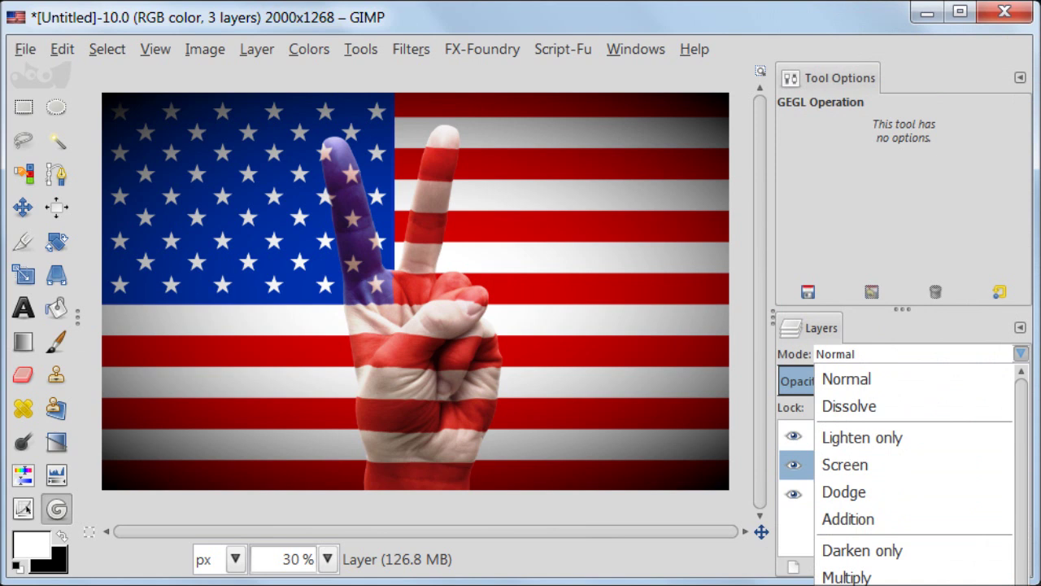
pyautogui.press('Return')
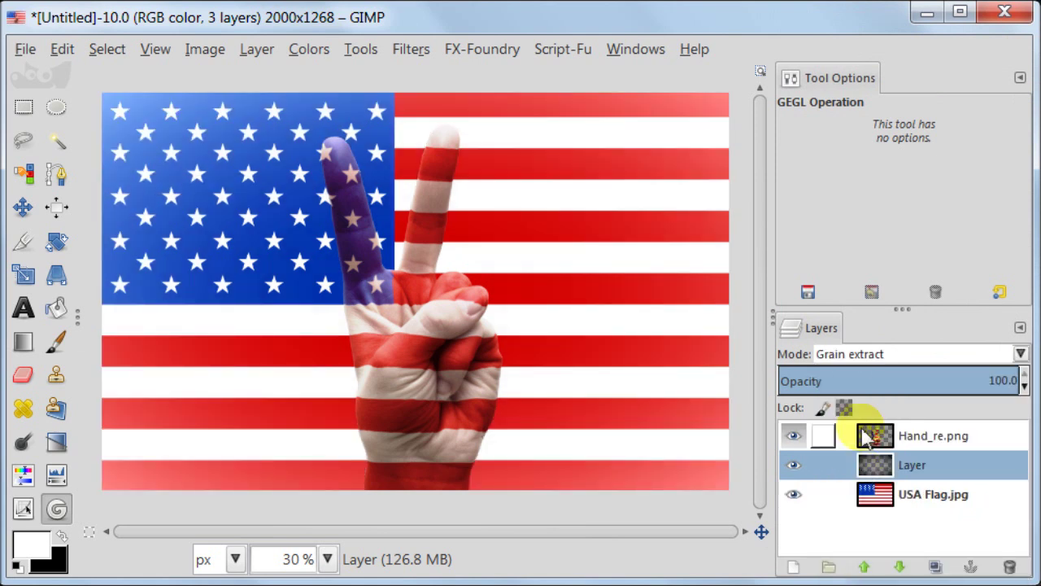
pyautogui.click(895, 354)
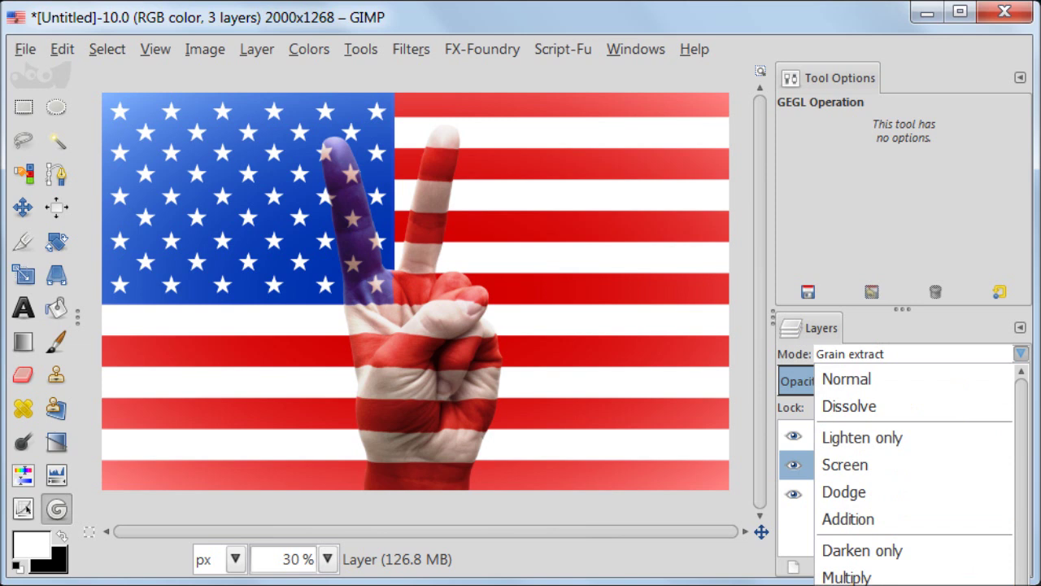
pyautogui.press('Down')
pyautogui.press('Return')
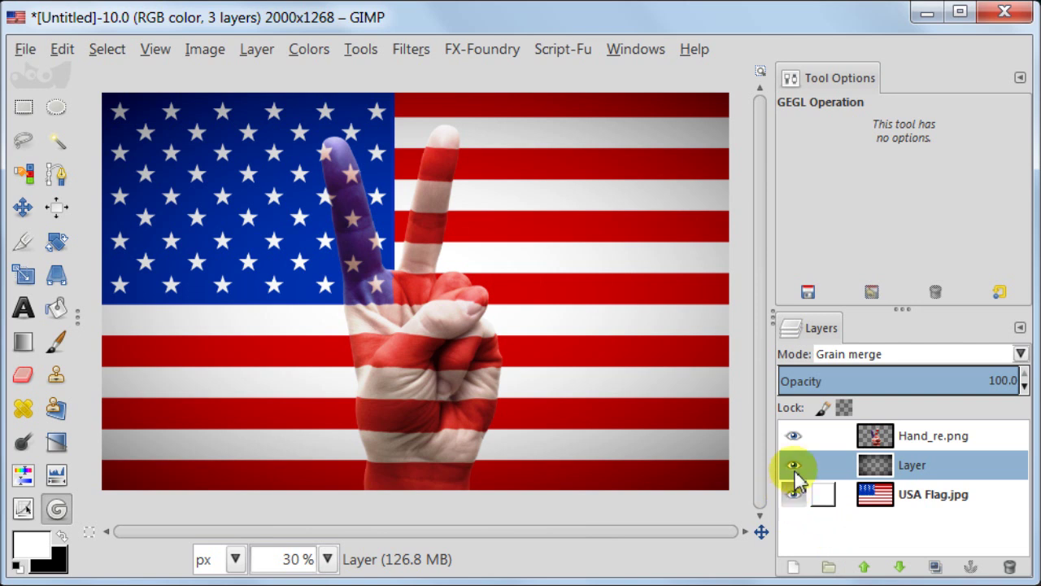
# Step: Merge the visible layers with the hand hidden, then show Hand_re.png again
pyautogui.click(793, 437)
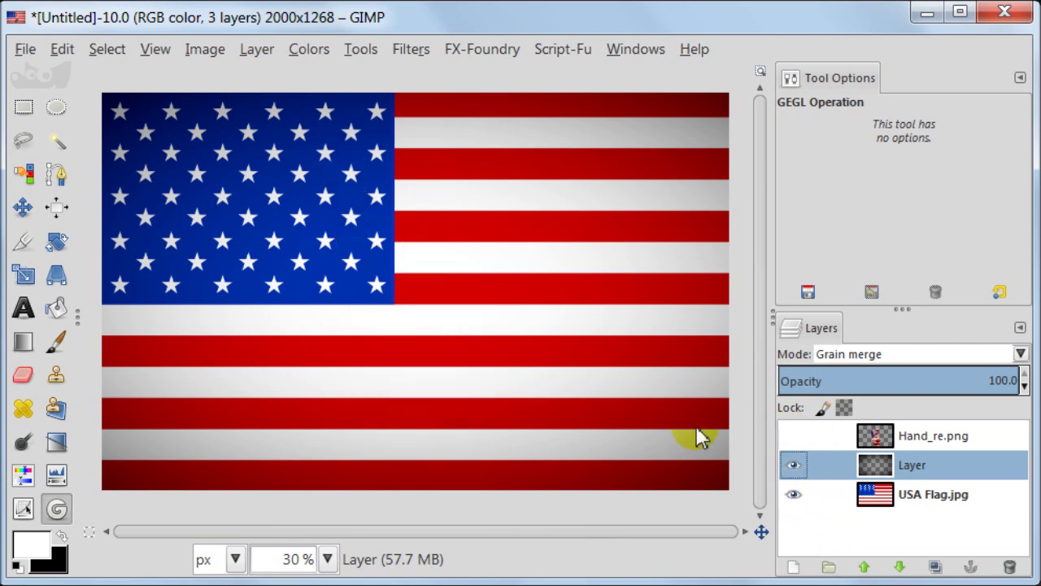
pyautogui.click(209, 49)
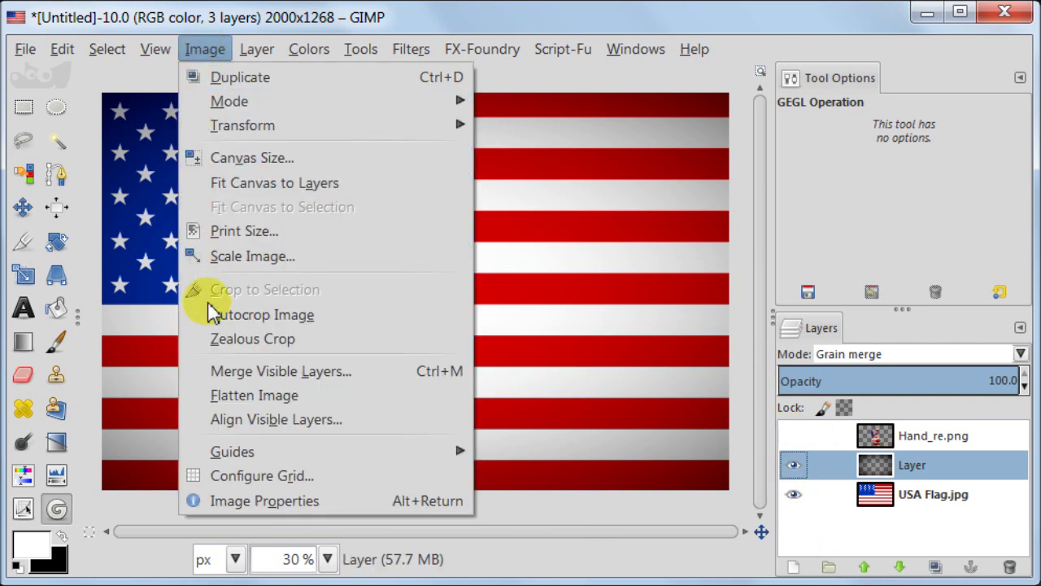
pyautogui.click(217, 372)
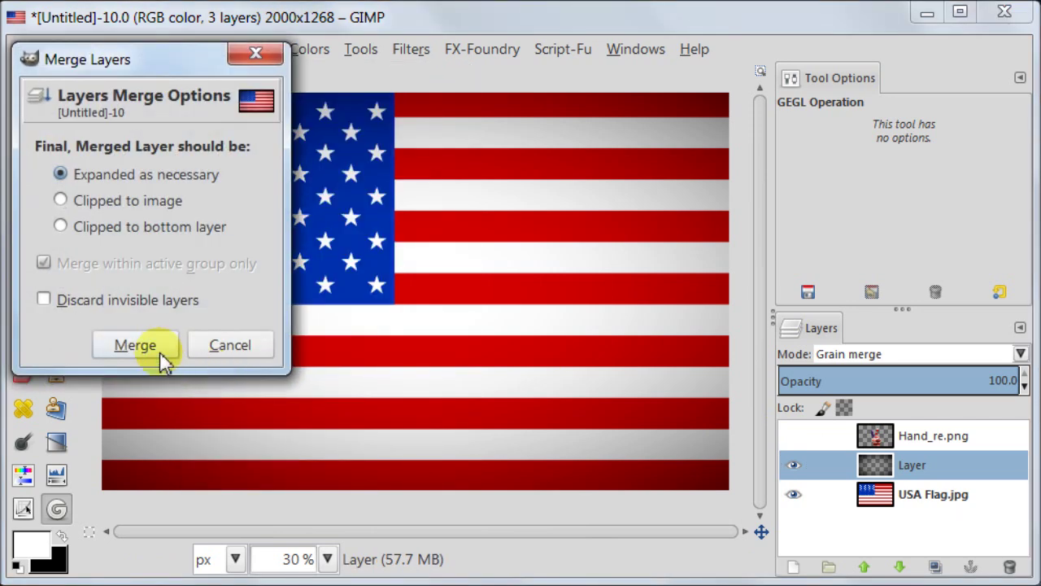
pyautogui.click(135, 345)
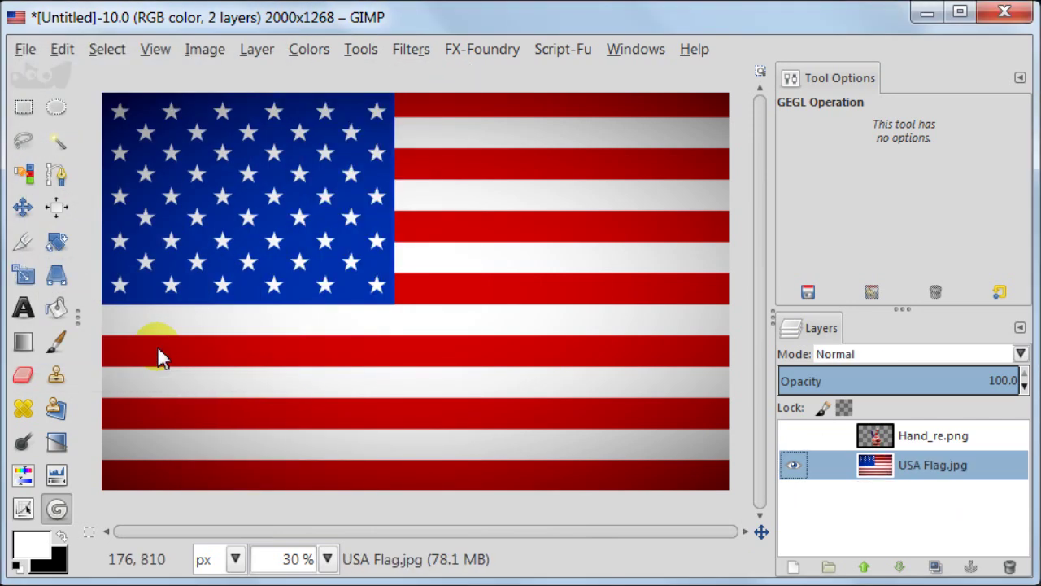
pyautogui.click(793, 438)
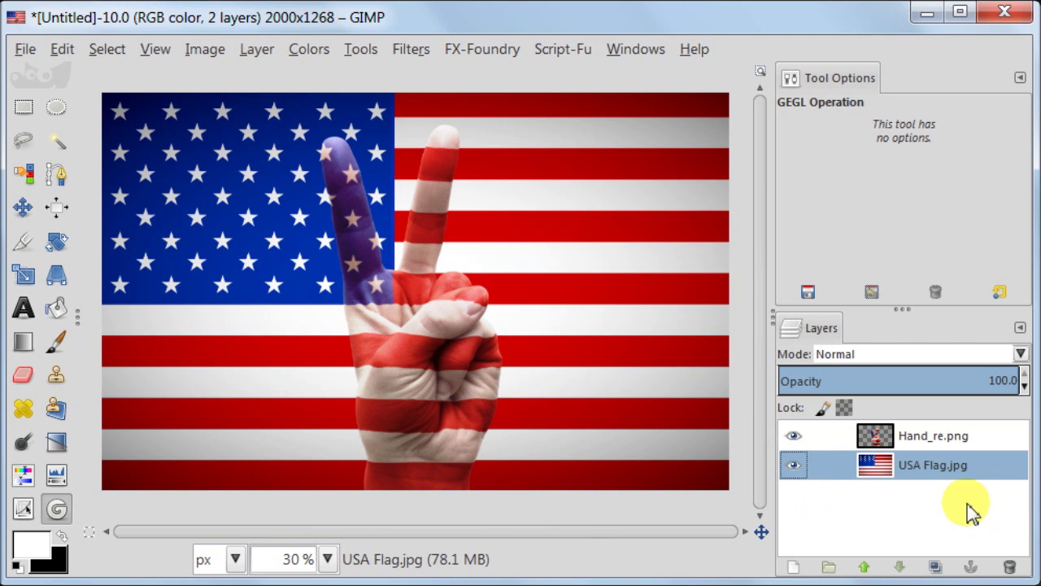
# Step: Blur USA Flag.jpg with a Gaussian Blur of radius 25.0
pyautogui.click(412, 49)
pyautogui.moveTo(426, 184)
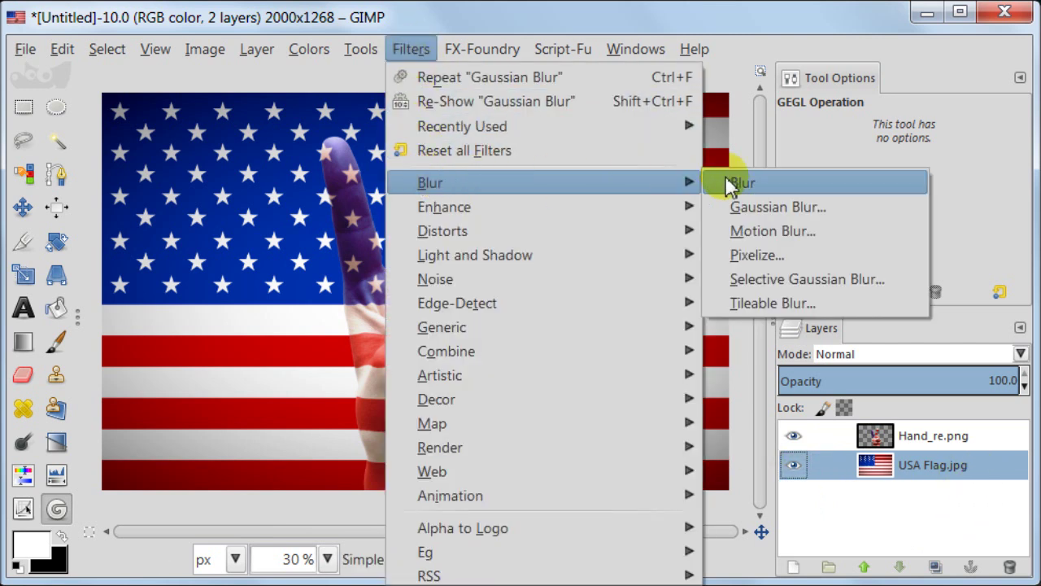
pyautogui.click(872, 206)
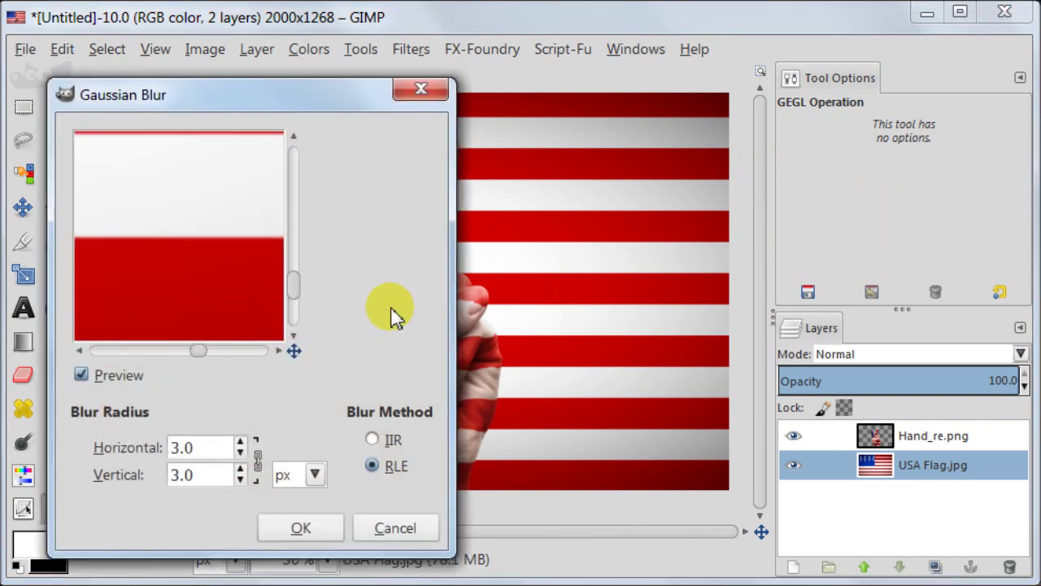
pyautogui.click(223, 454)
pyautogui.moveTo(224, 453); pyautogui.dragTo(120, 451)
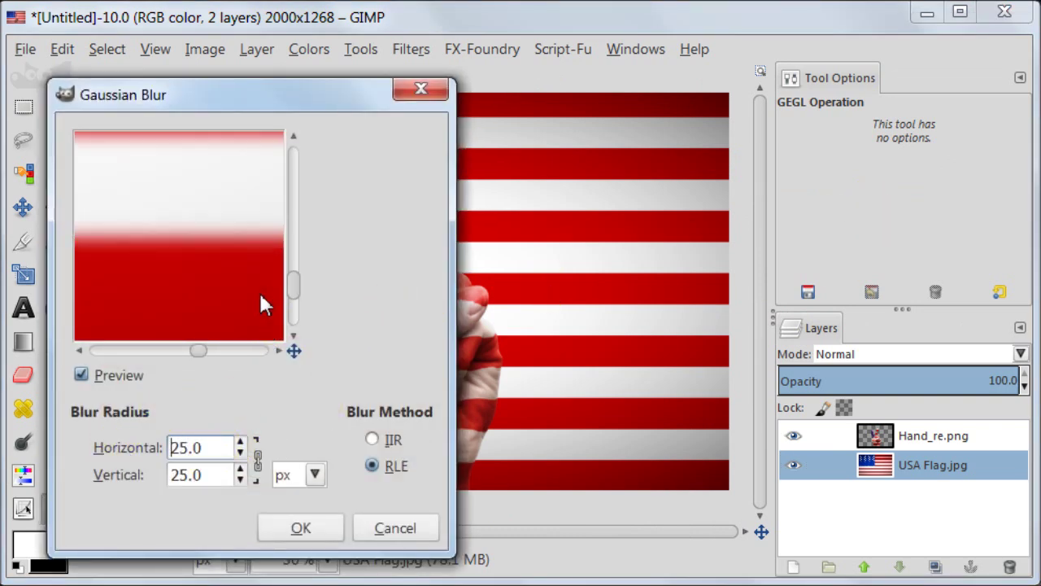
pyautogui.moveTo(259, 291); pyautogui.dragTo(230, 137)
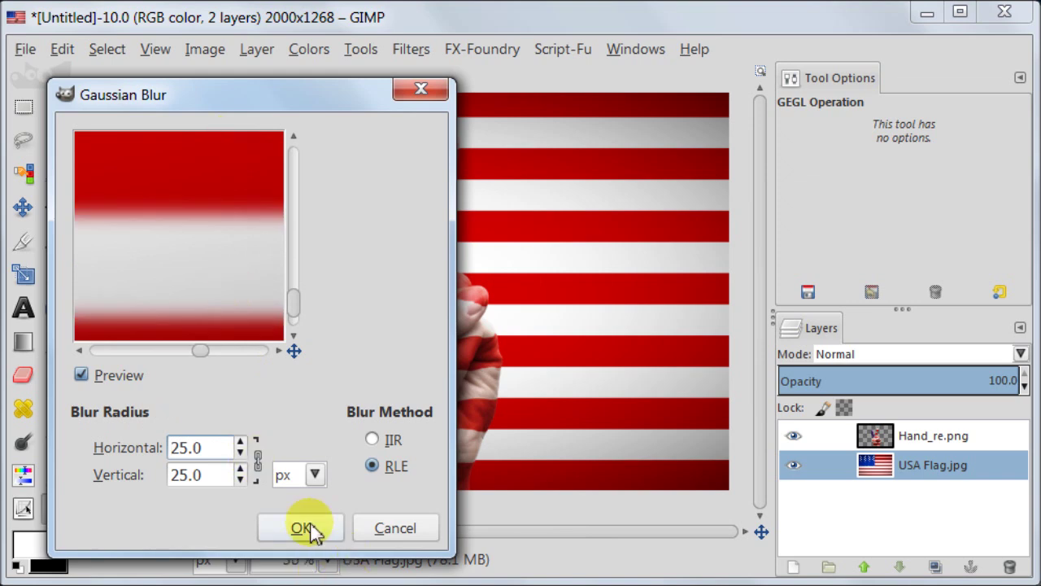
pyautogui.click(331, 538)
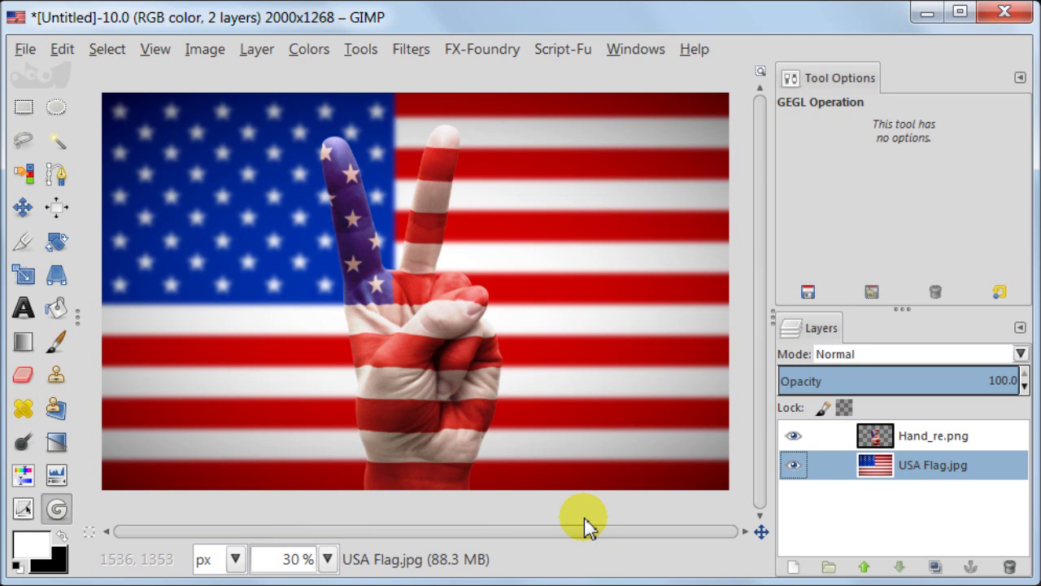
# Step: View the composite at 100% zoom
pyautogui.click(327, 559)
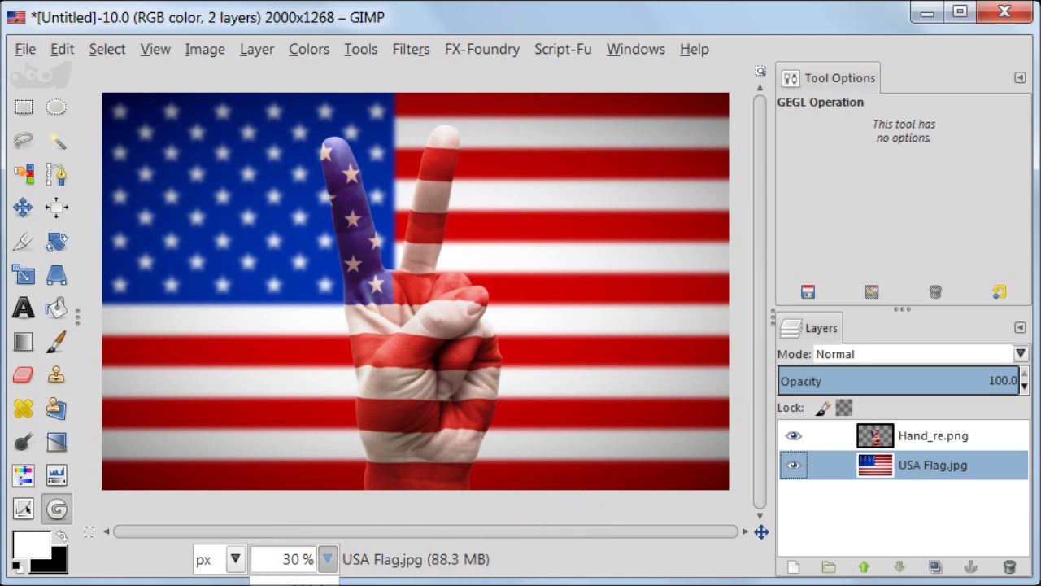
pyautogui.click(289, 581)
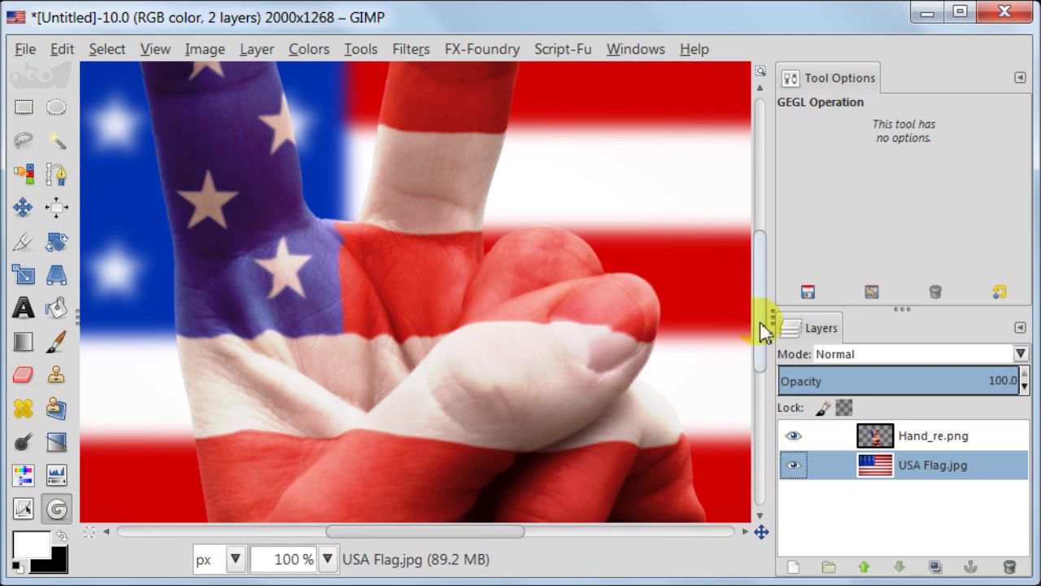
pyautogui.moveTo(762, 327)
pyautogui.mouseDown()
pyautogui.moveTo(762, 505)
pyautogui.moveTo(762, 200)
pyautogui.moveTo(764, 333)
pyautogui.mouseUp()
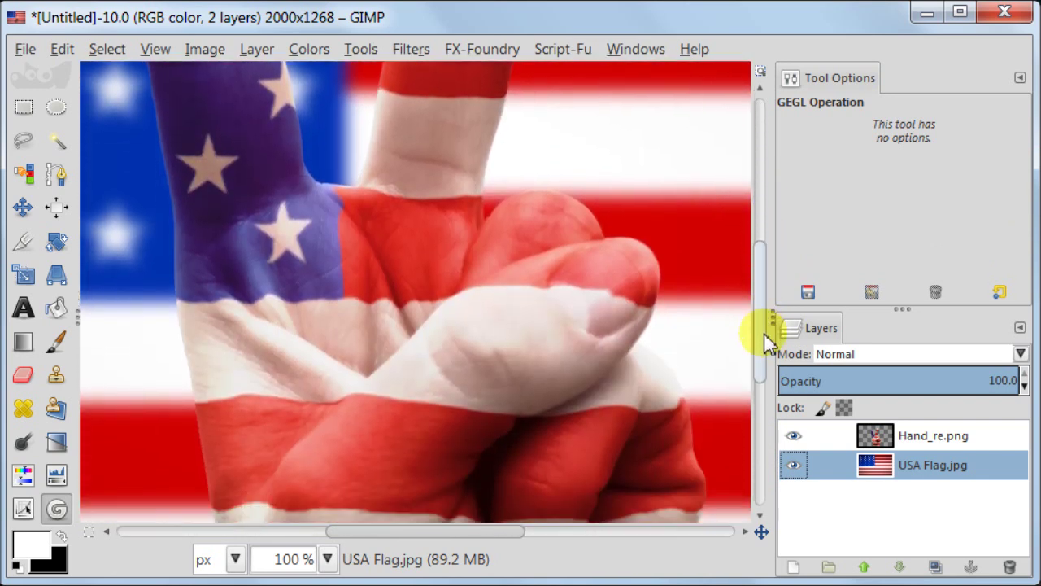
# Step: Sharpen Hand_re.png with Unsharp Mask at radius 1.2, amount 0.23, threshold 4
pyautogui.click(979, 439)
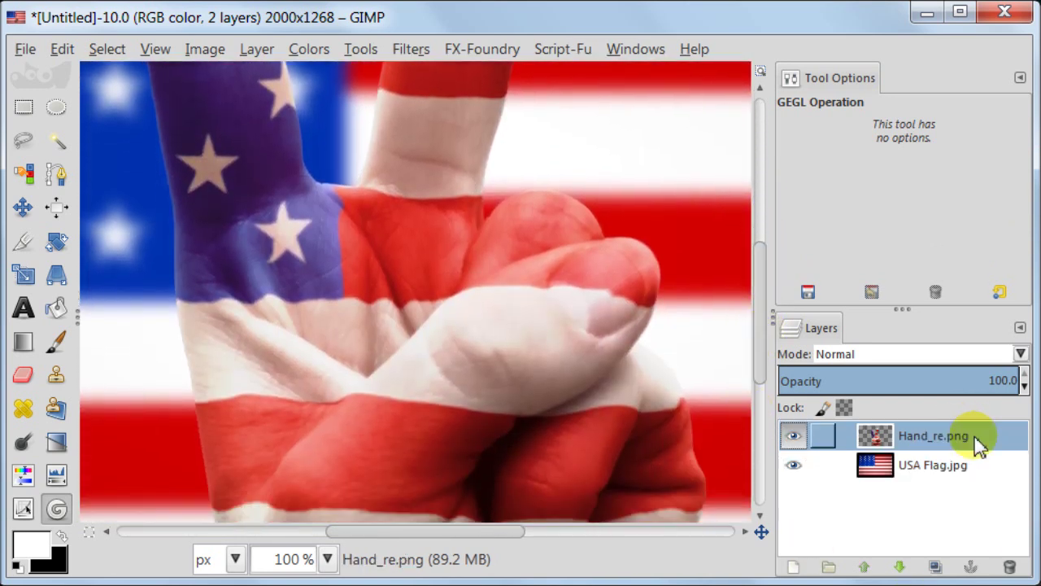
pyautogui.click(407, 50)
pyautogui.moveTo(420, 206)
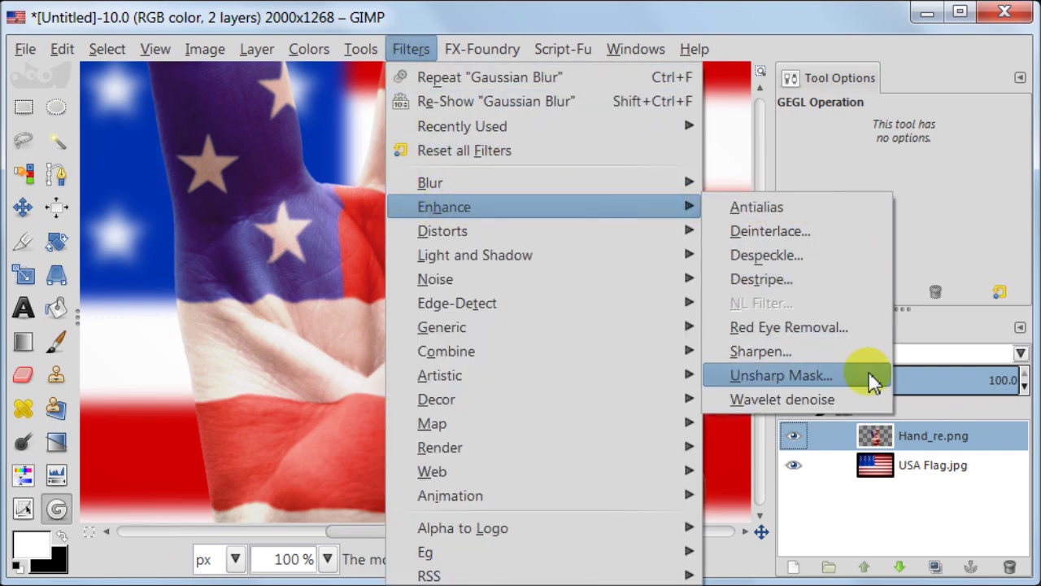
pyautogui.click(781, 375)
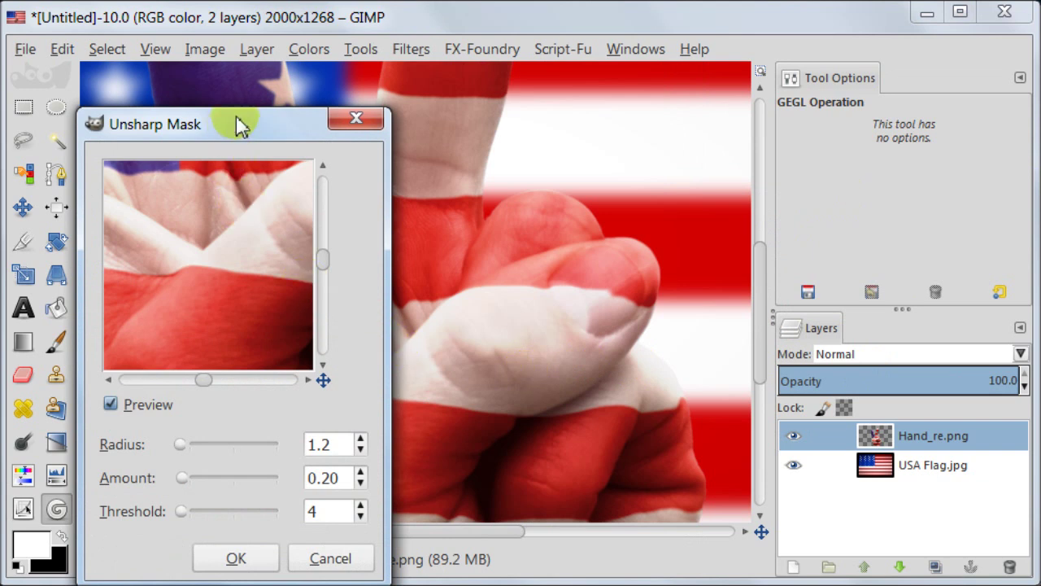
pyautogui.moveTo(242, 121); pyautogui.dragTo(274, 95)
pyautogui.moveTo(266, 225); pyautogui.dragTo(349, 307)
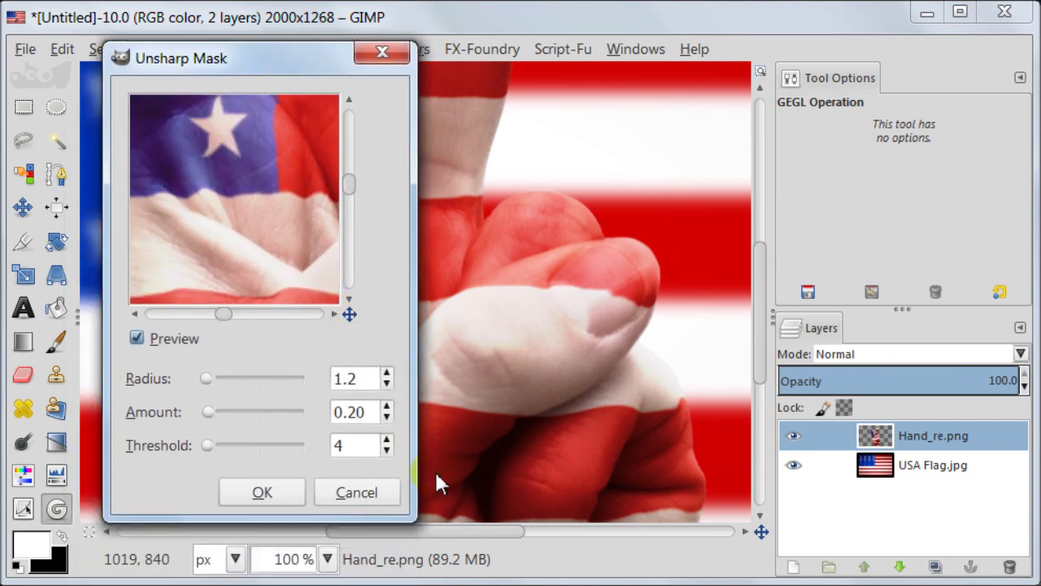
pyautogui.click(359, 379)
pyautogui.moveTo(244, 203); pyautogui.dragTo(171, 31)
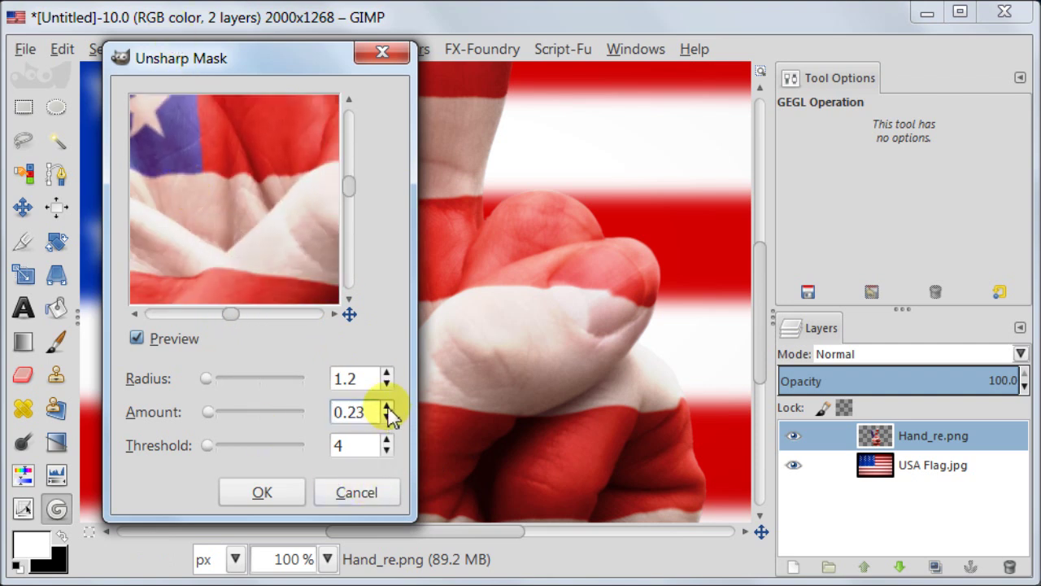
pyautogui.moveTo(279, 244); pyautogui.dragTo(314, 151)
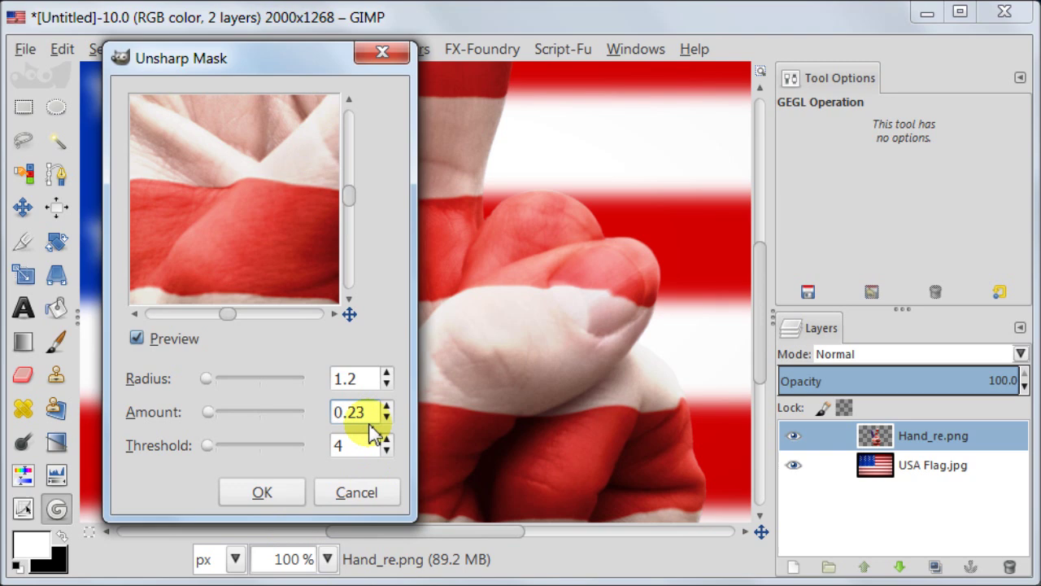
pyautogui.click(289, 492)
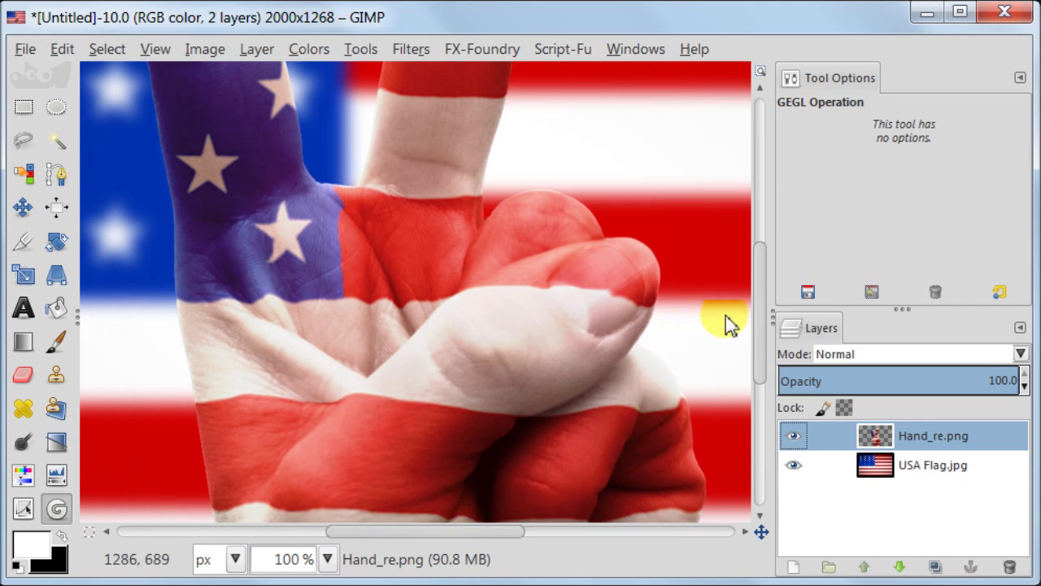
# Step: Zoom back to 30% and open Levels for the Hand_re.png layer
pyautogui.moveTo(763, 319)
pyautogui.mouseDown()
pyautogui.moveTo(765, 479)
pyautogui.moveTo(754, 176)
pyautogui.moveTo(754, 231)
pyautogui.mouseUp()
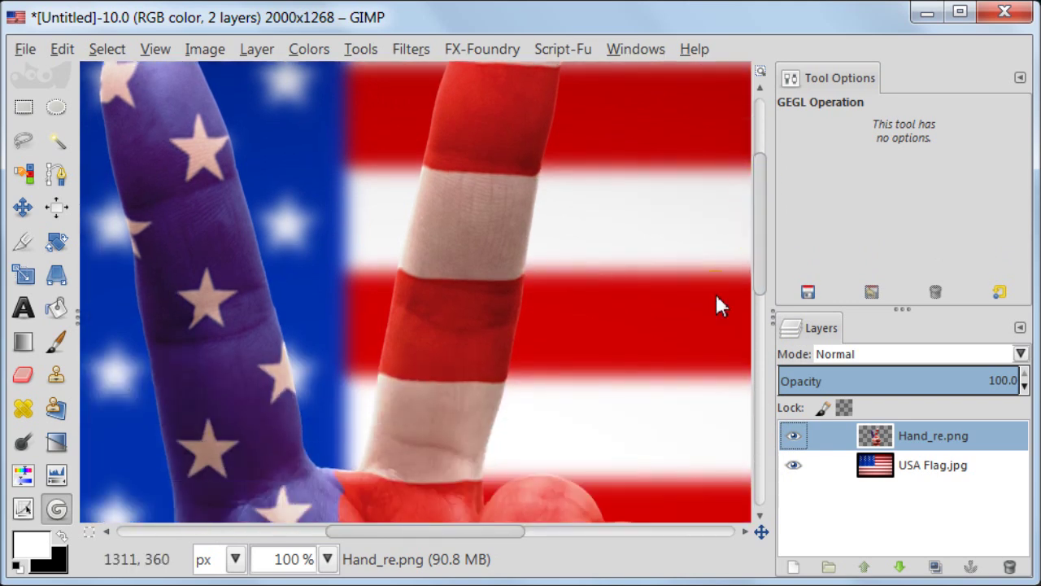
pyautogui.click(325, 559)
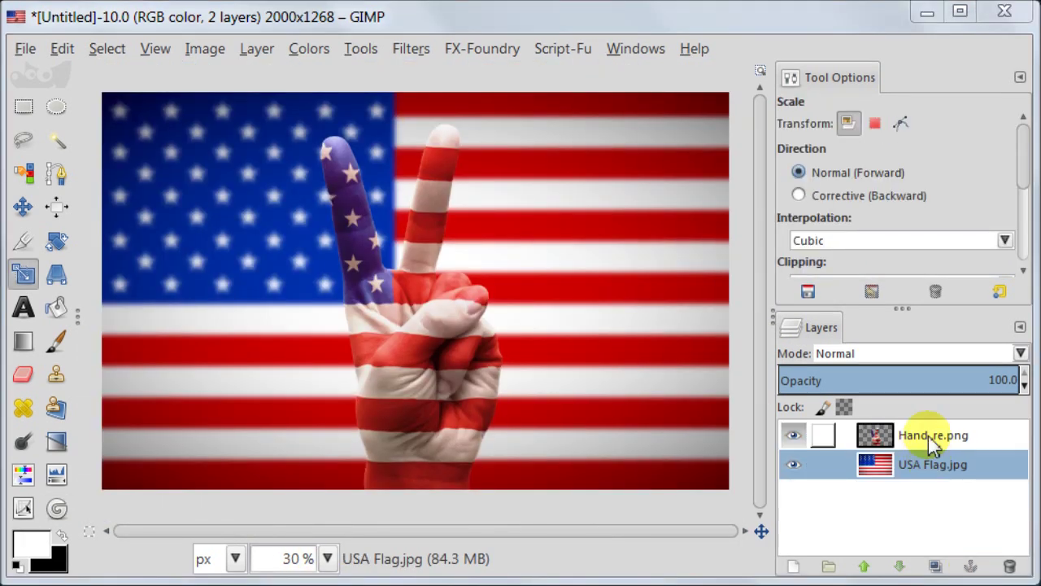
pyautogui.click(933, 444)
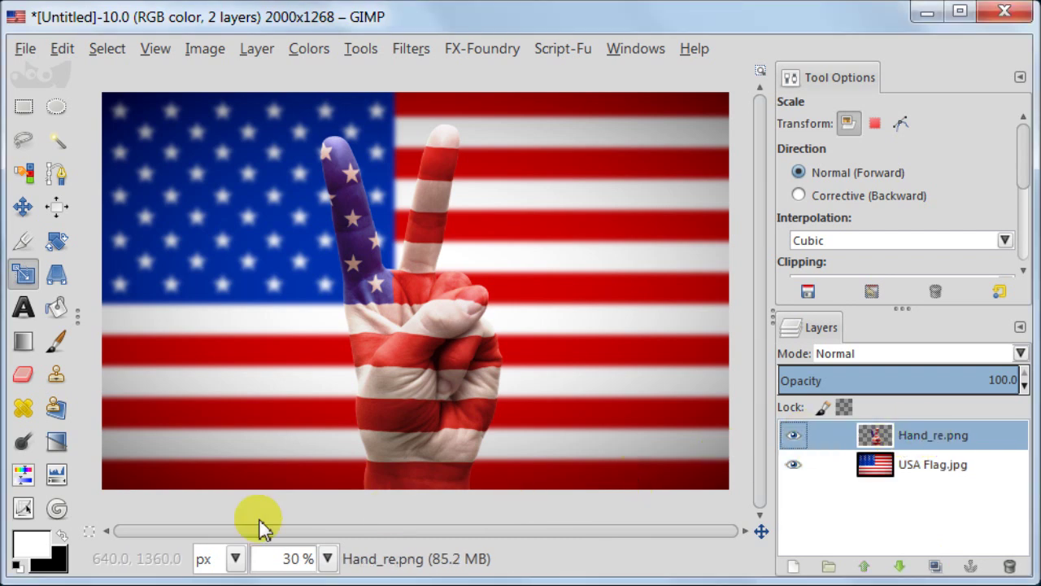
pyautogui.click(56, 474)
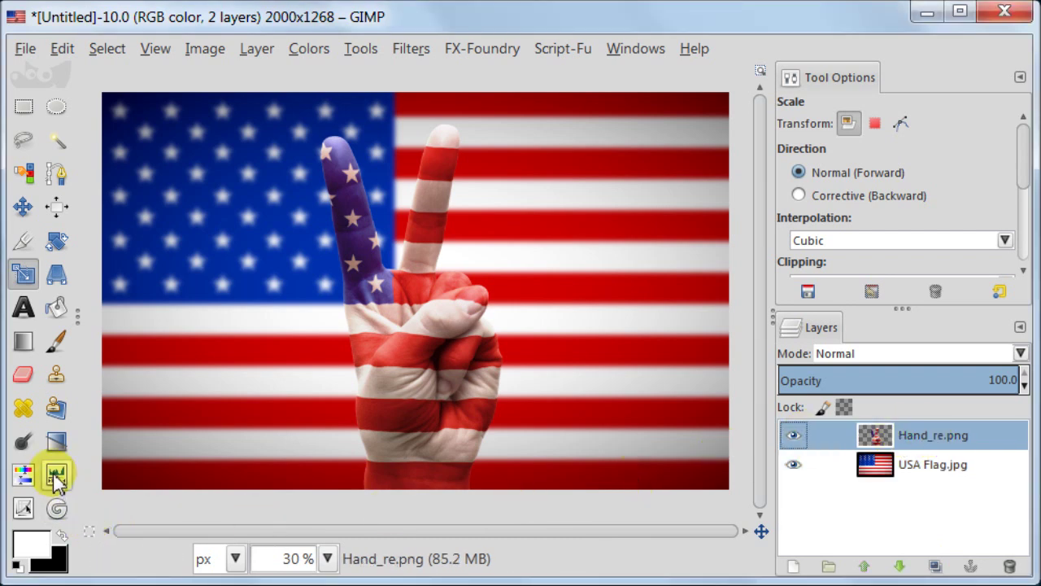
pyautogui.click(427, 385)
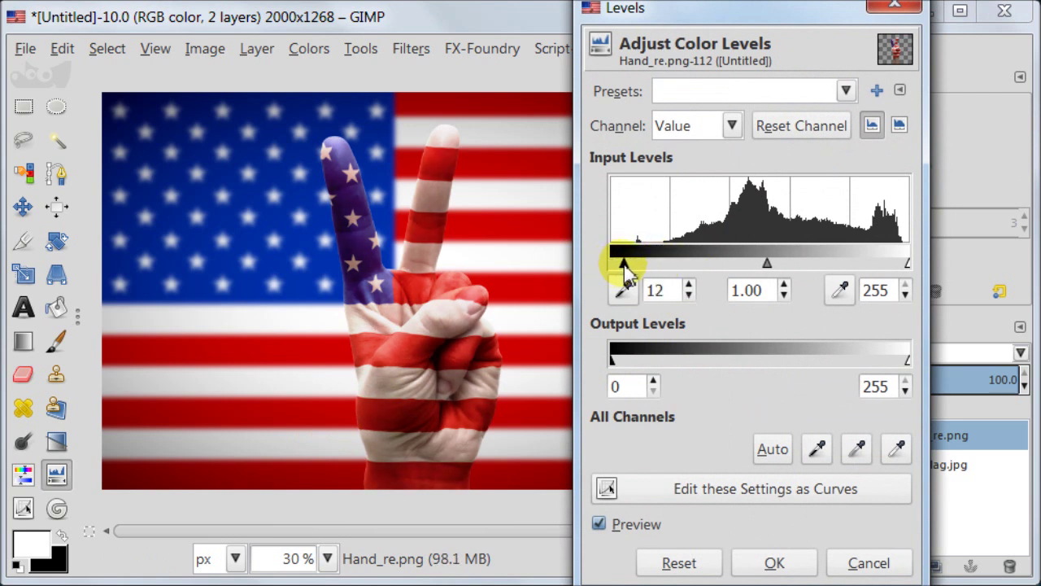
# Step: Set input levels to 12 / 0.97 / 253 and apply them to the hand
pyautogui.click(785, 295)
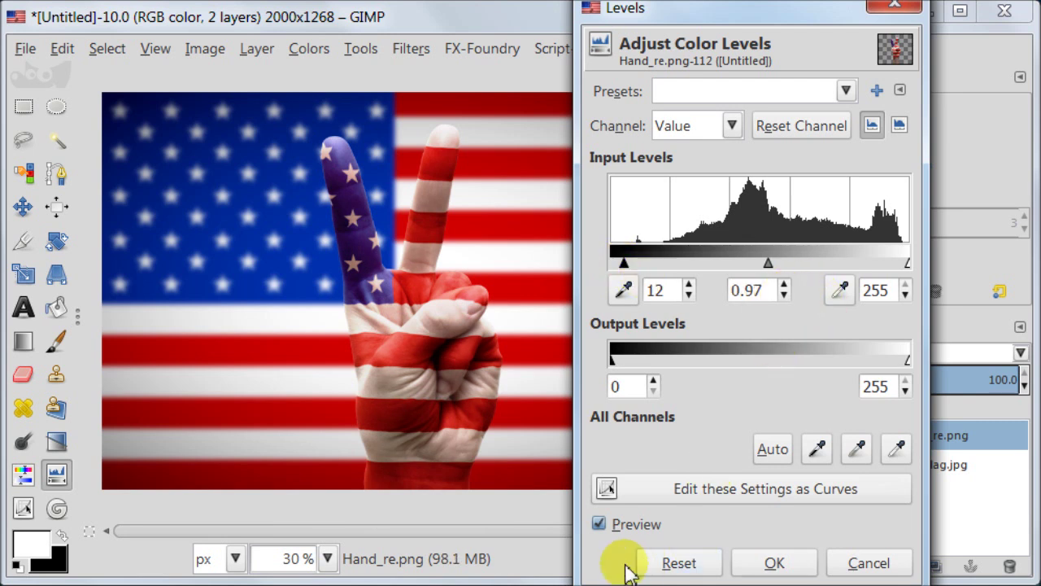
pyautogui.click(599, 524)
pyautogui.click(599, 524)
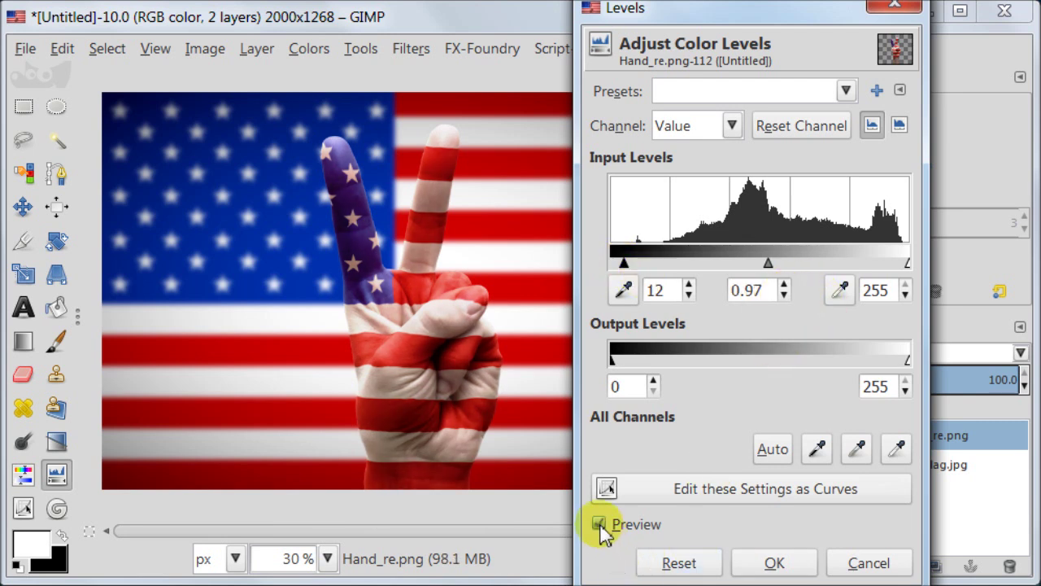
pyautogui.click(910, 298)
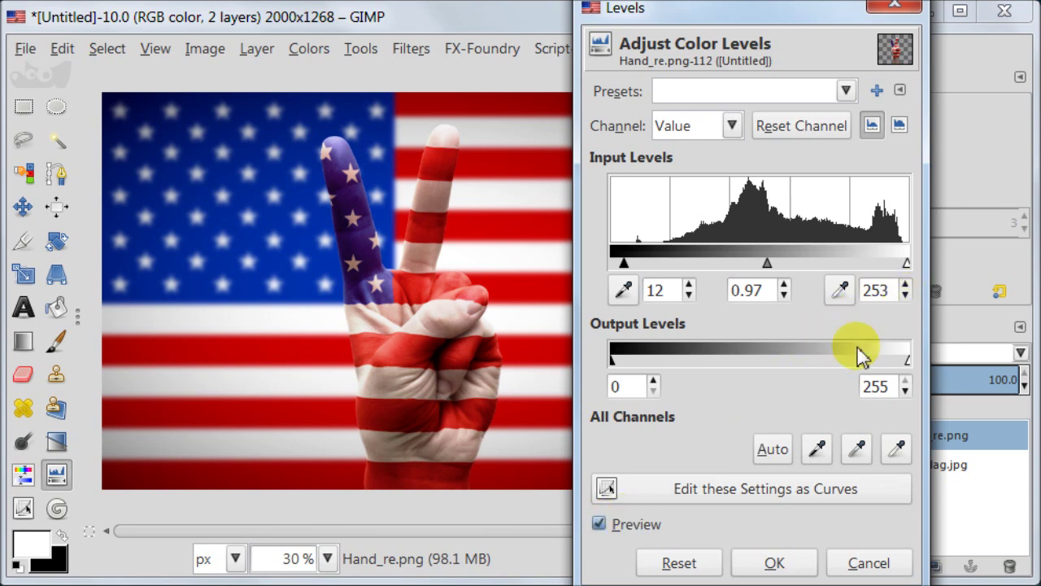
pyautogui.click(771, 562)
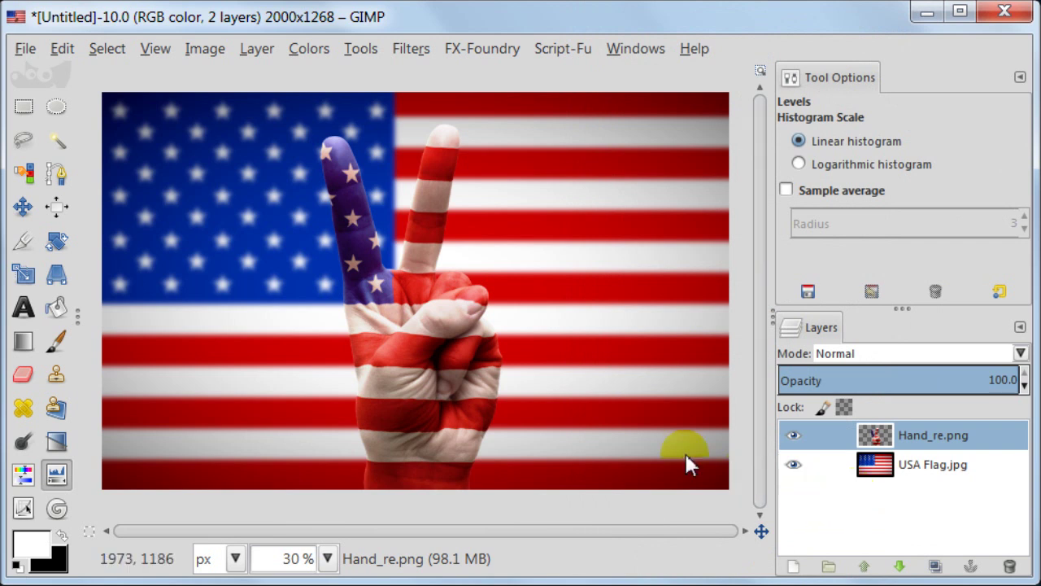
# Step: Flatten the image so everything merges into a single USA Flag.jpg layer
pyautogui.click(205, 49)
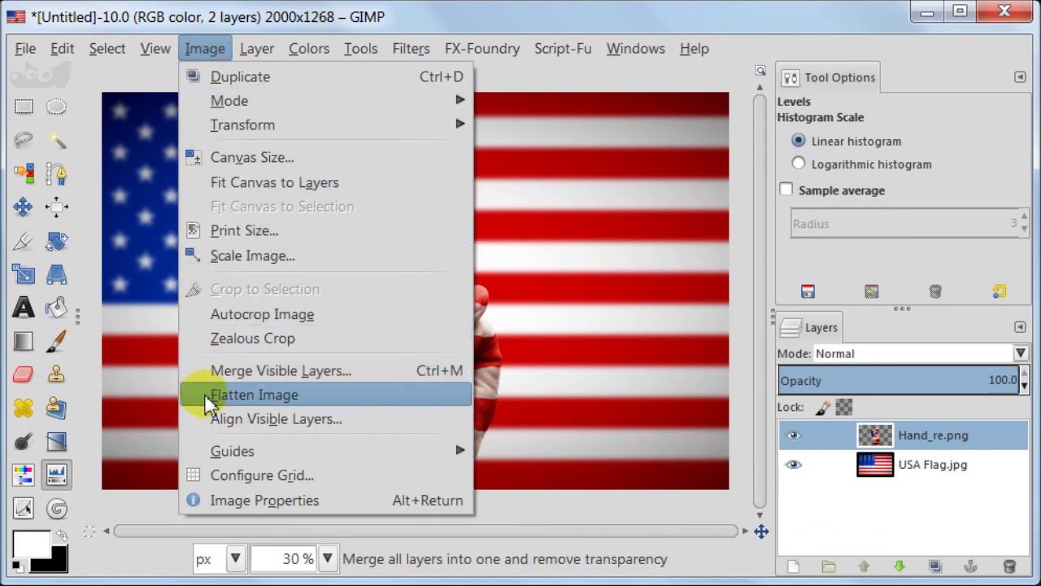
pyautogui.click(244, 394)
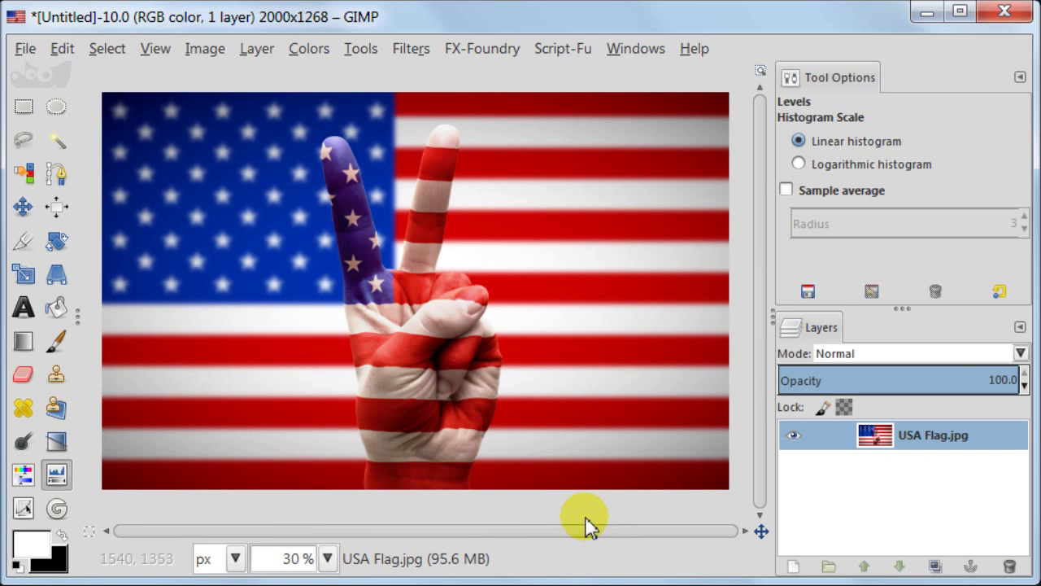